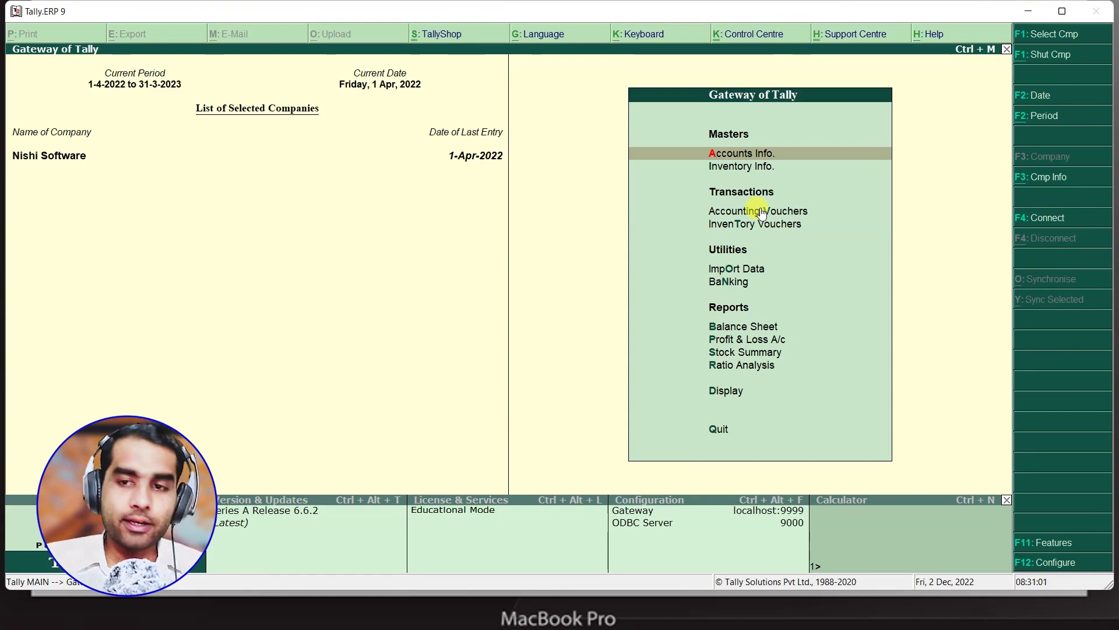
- Start creating a new company named Aman Telecom and keep the same mailing name
click(1047, 181)
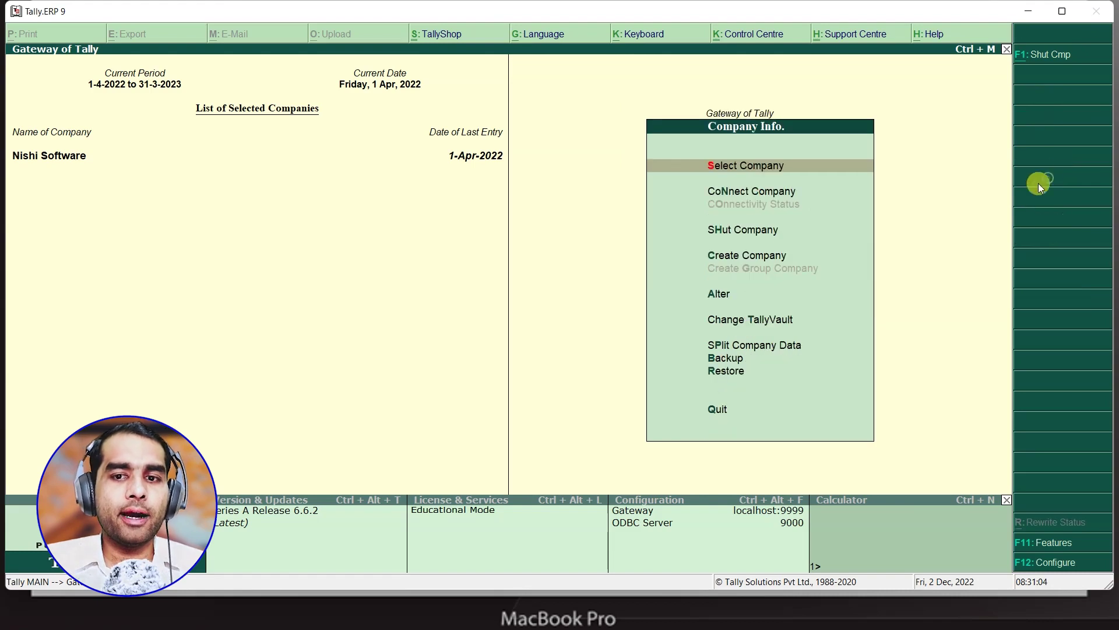
click(739, 258)
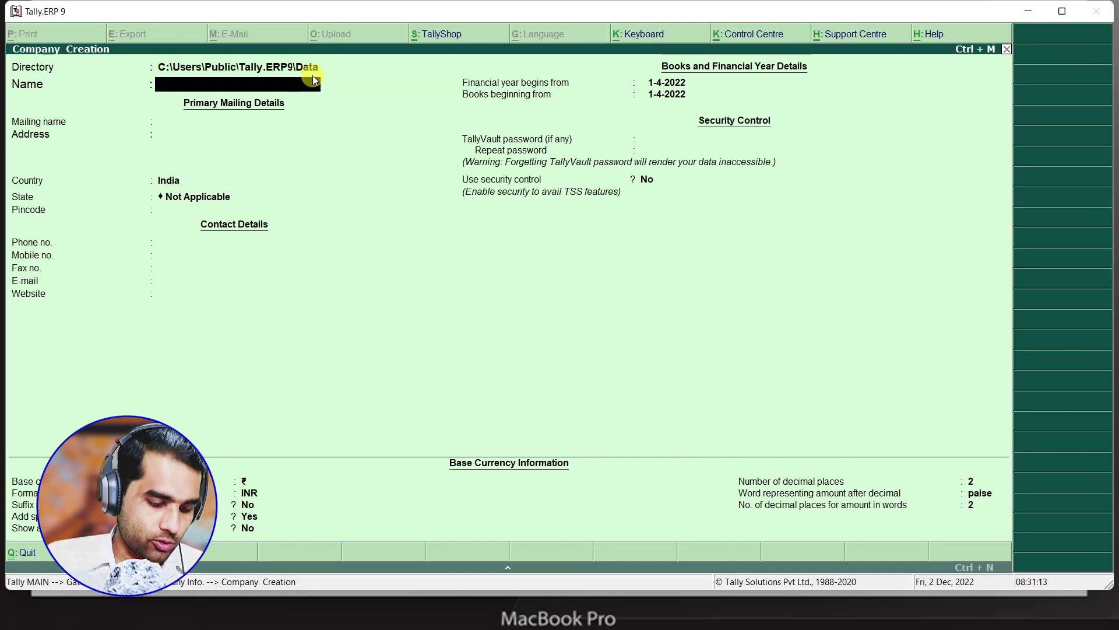
text(Aman Telecom)
key(Return)
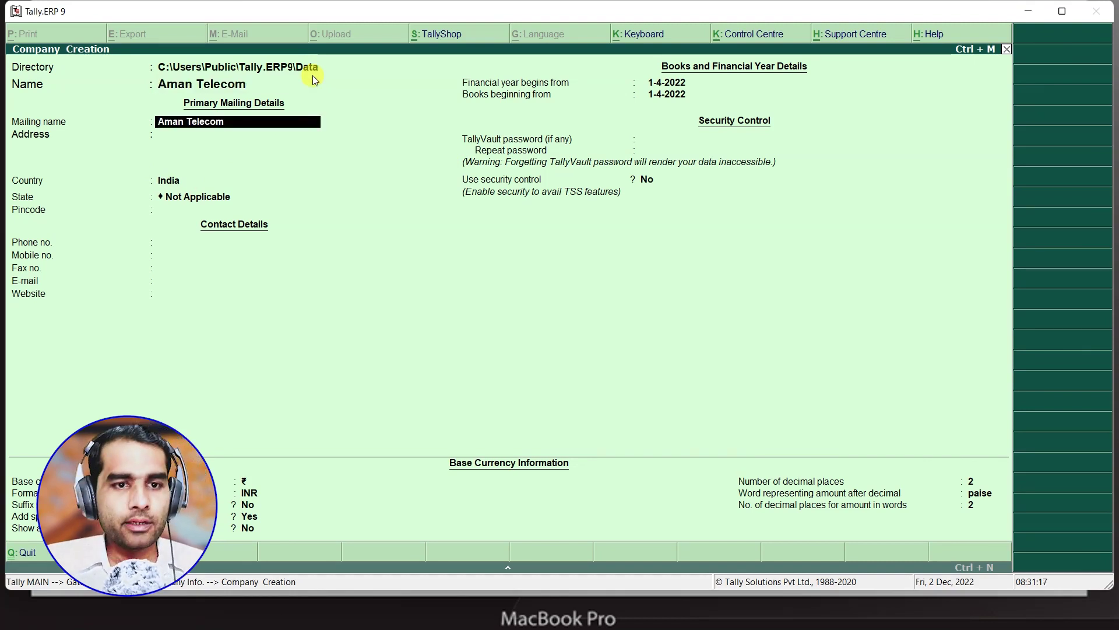
key(Return)
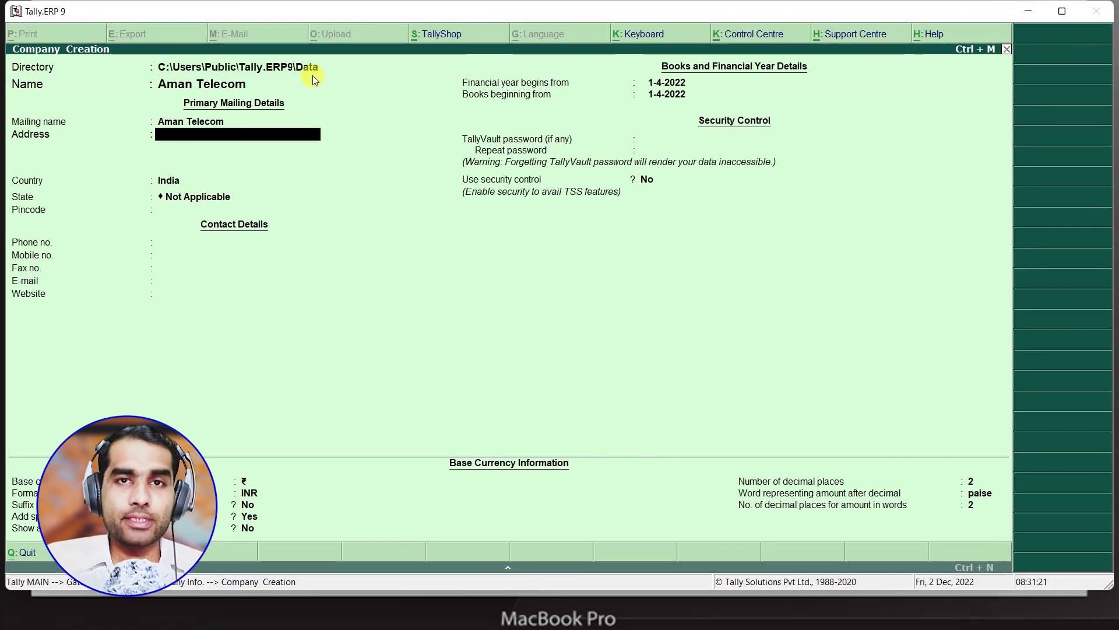
- Enter the company's mailing address on the first address line and leave the second line blank
text(Gha)
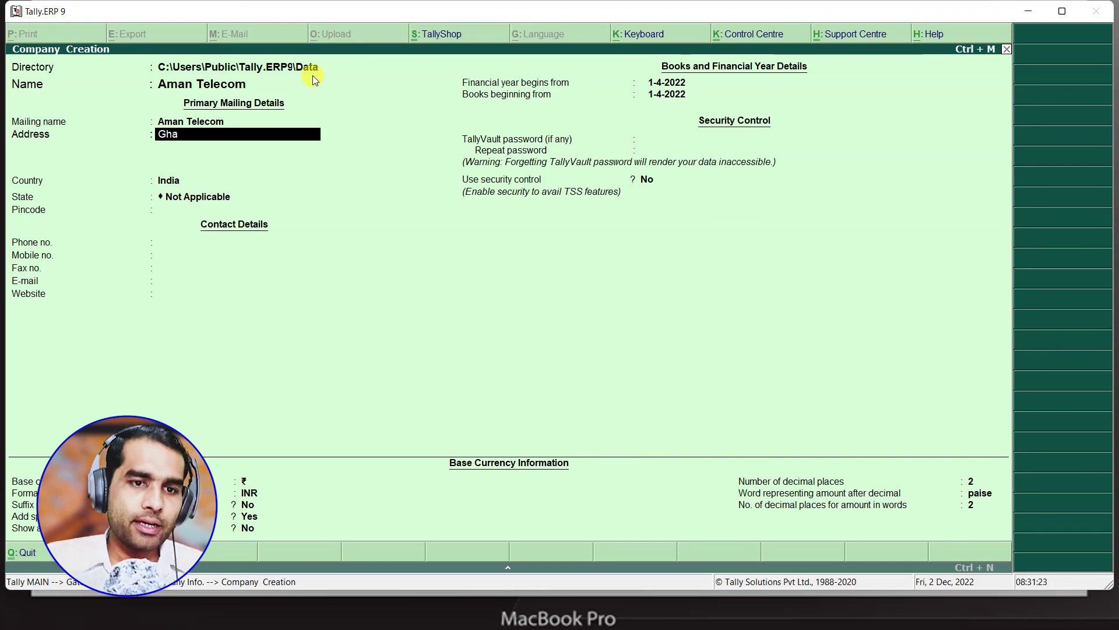
text(tampur Kanpu)
key(BackSpace)
text(r Nagar)
key(Return)
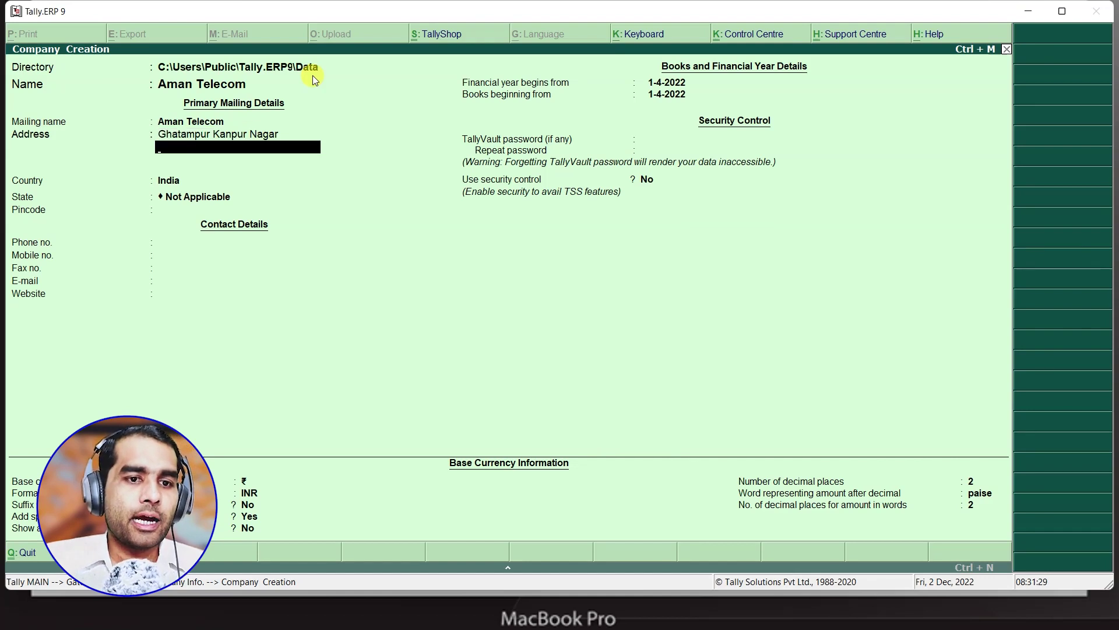
key(Return)
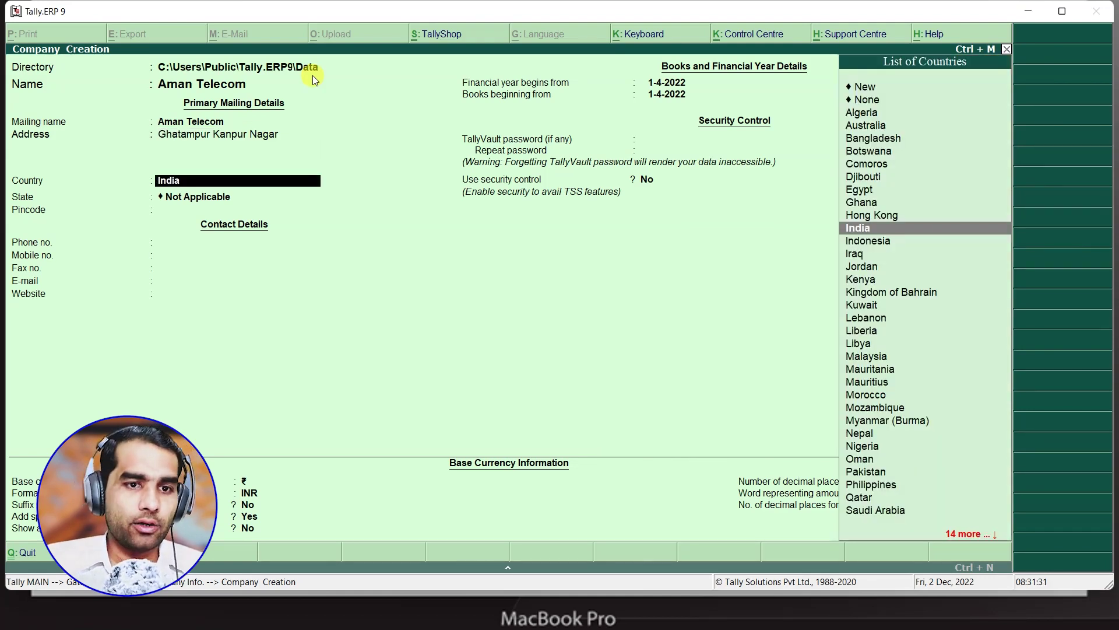
- Set the company's location to India, Uttar Pradesh, and fill in its postal pincode
key(Return)
text(U)
key(Down)
key(Down)
key(Return)
text(209206)
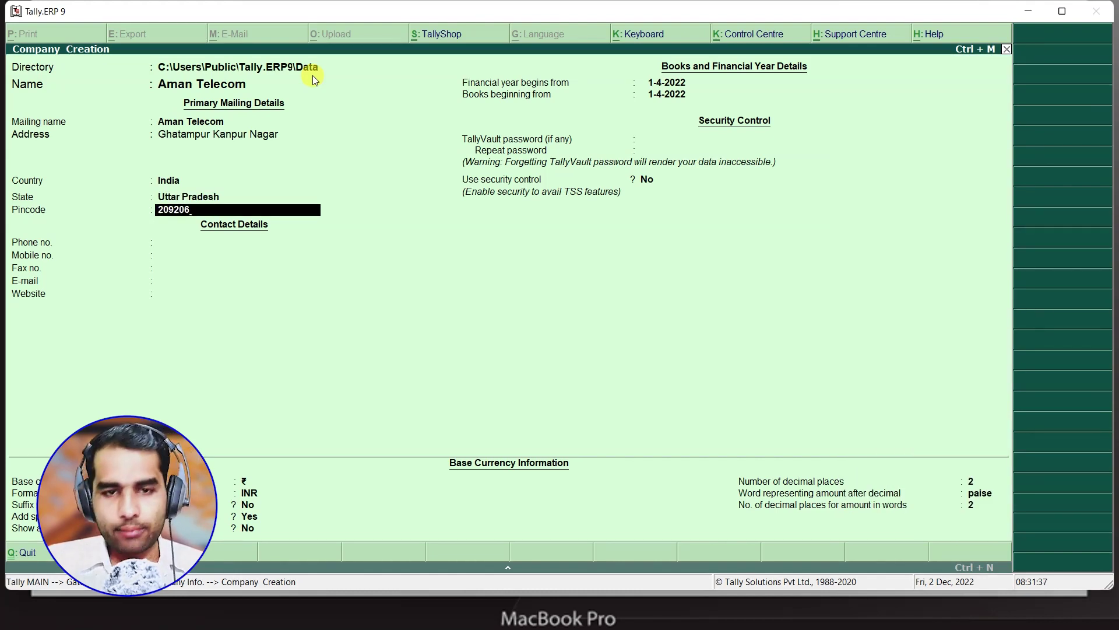
key(Return)
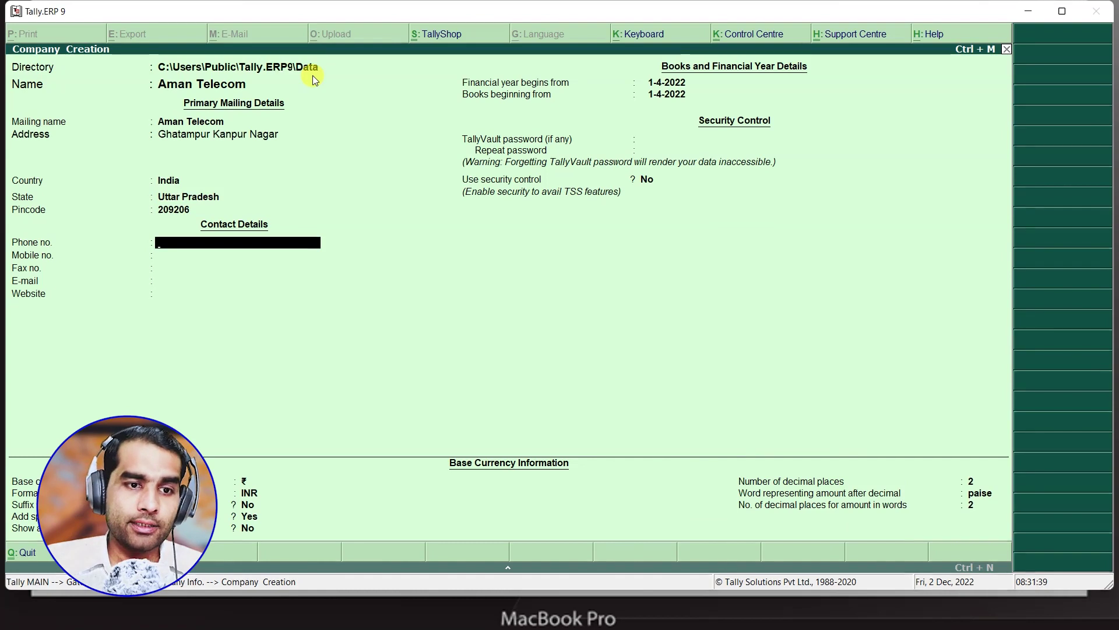
- Save the company with blank contact details, keeping 1-4-2022 as the start of the financial year and books
key(Return)
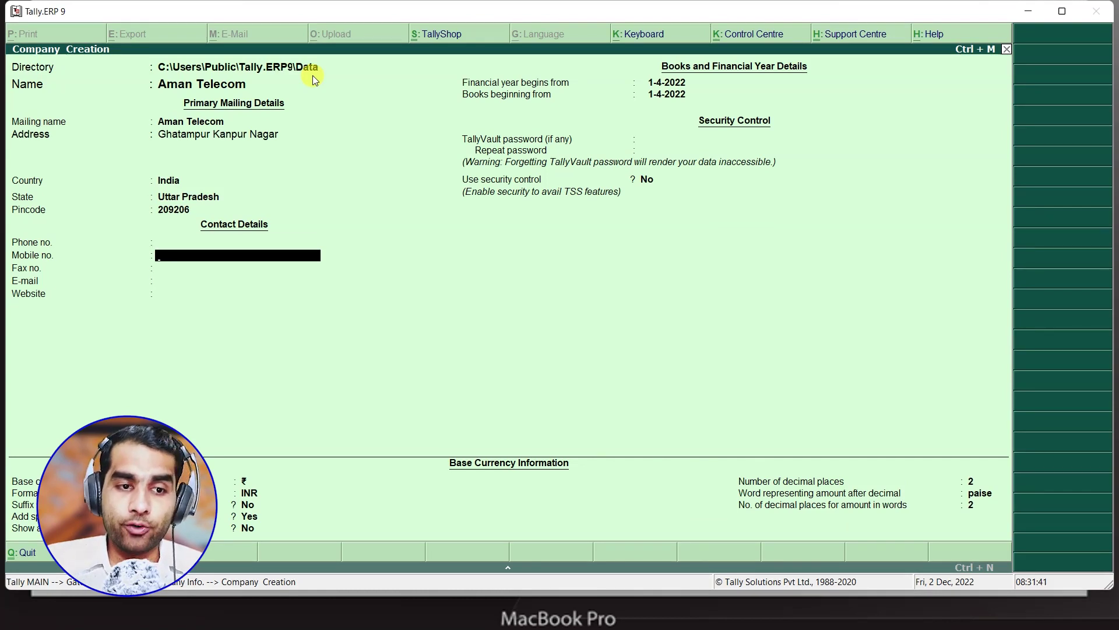
key(Return)
key(Return)
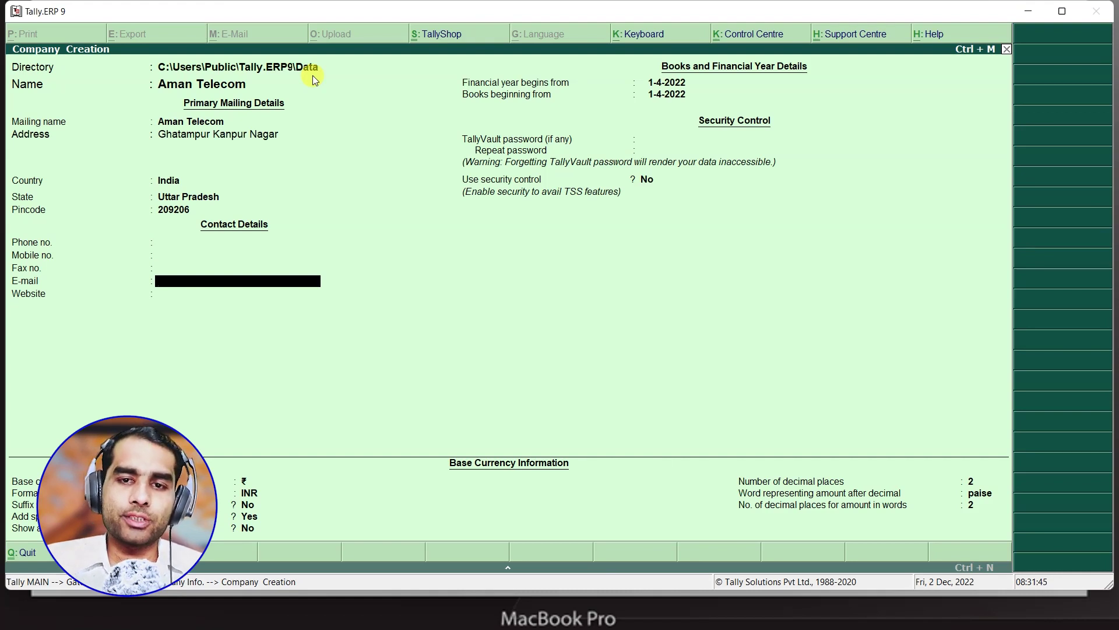
key(Return)
key(Return)
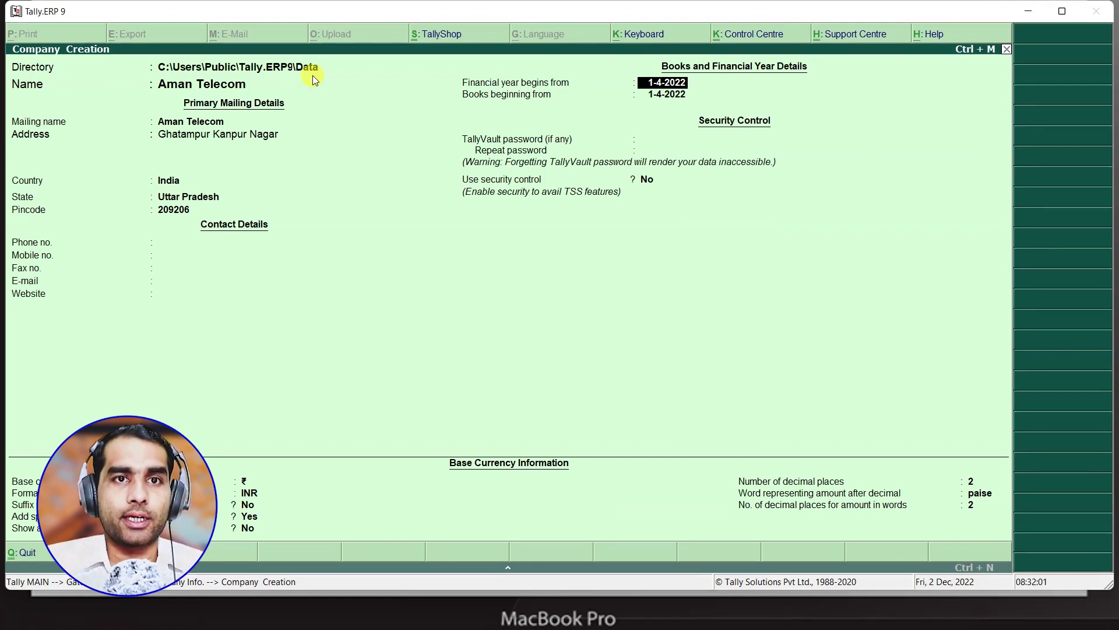
key(Return)
key(Return)
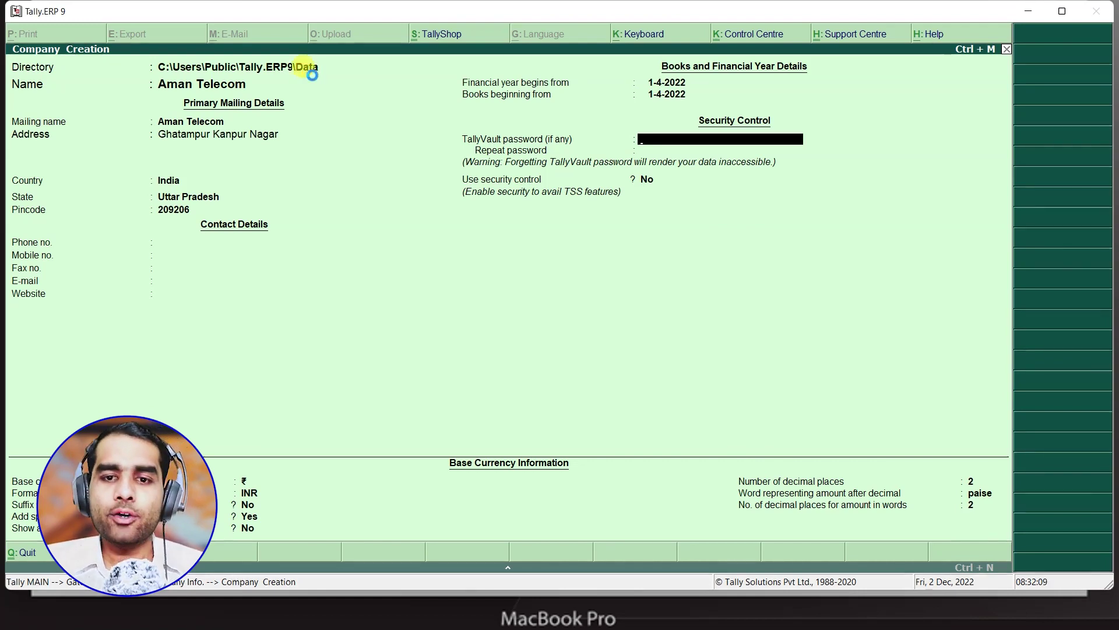
key(ctrl+a)
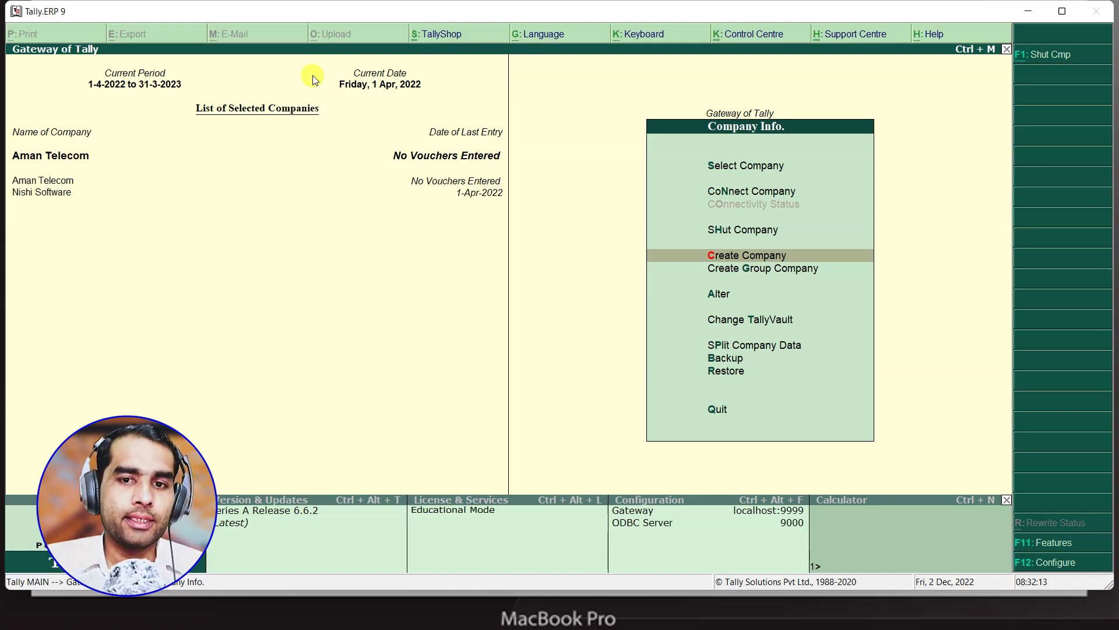
- Leave the company management options and open the inventory masters of Aman Telecom
key(Escape)
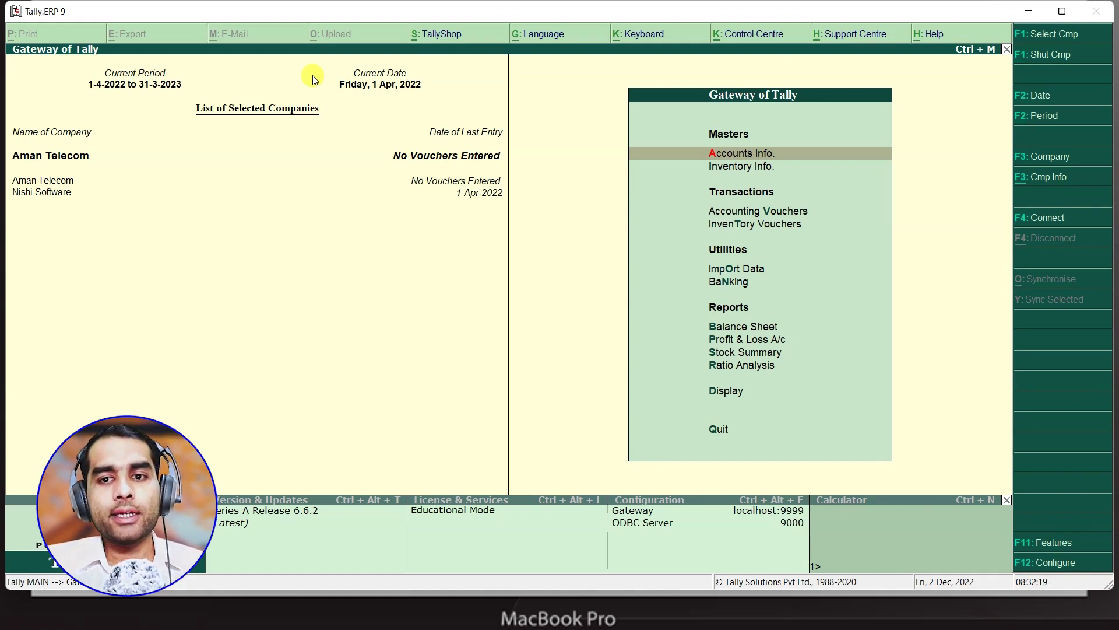
key(Down)
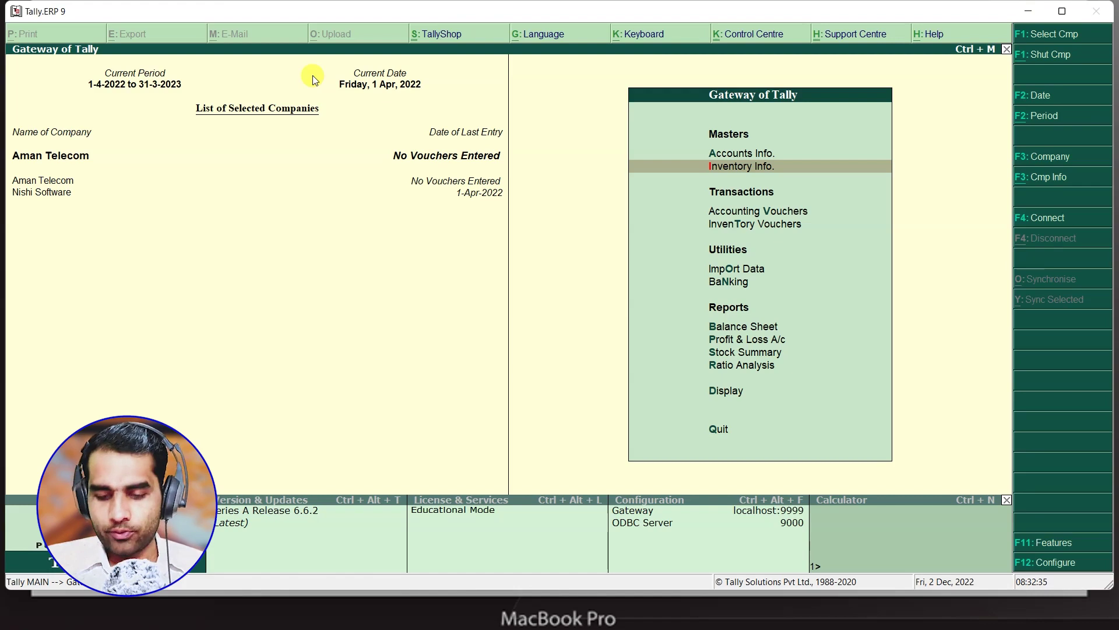
key(Return)
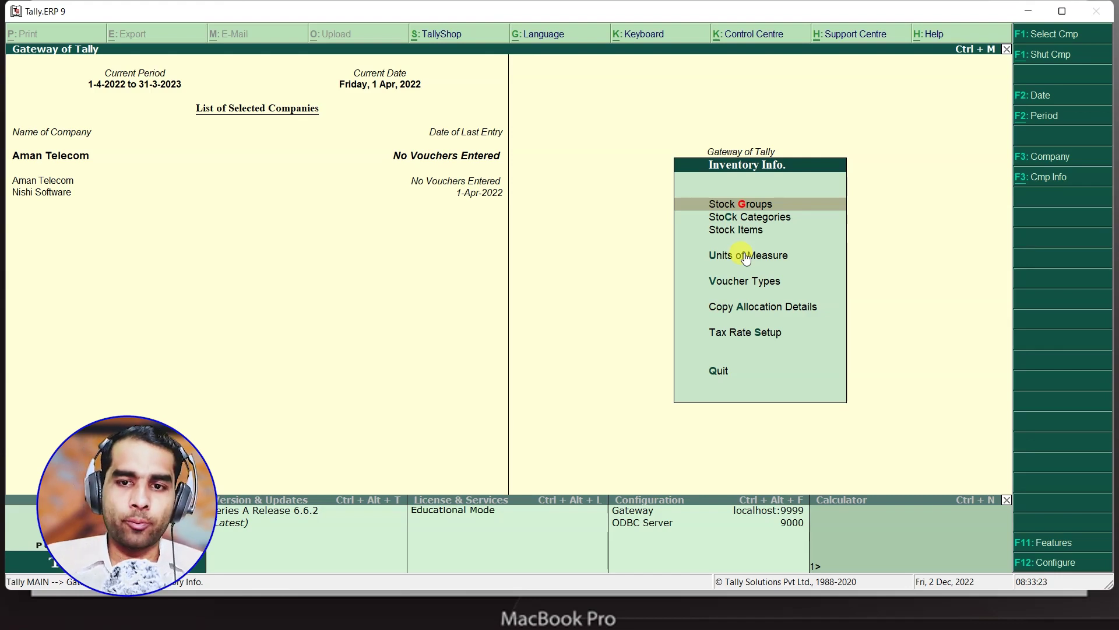
key(Return)
key(Return)
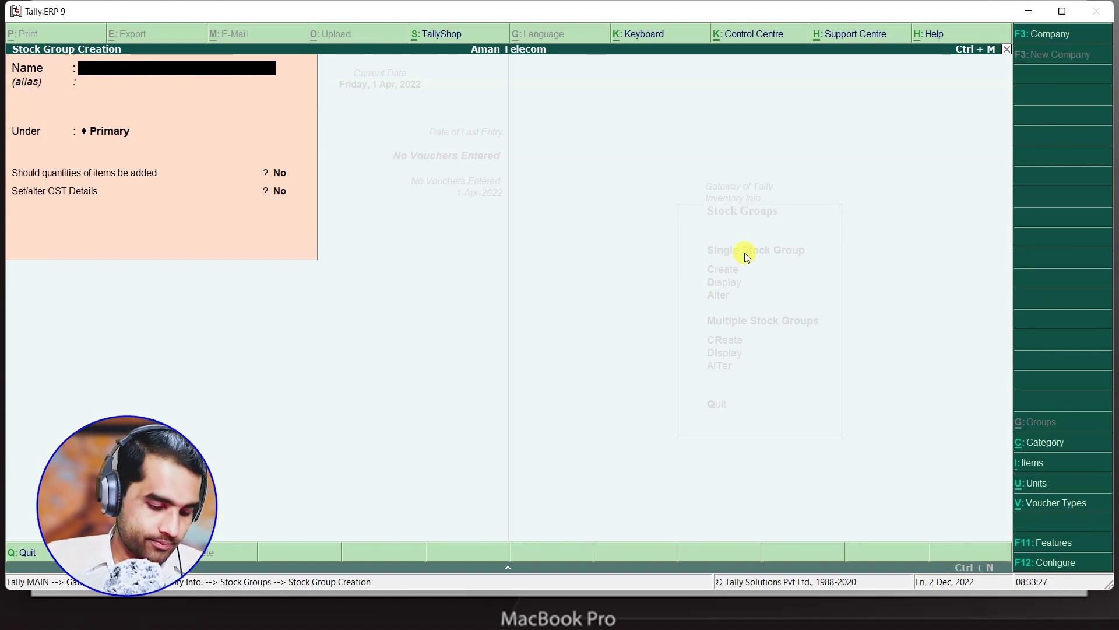
text(Redmi)
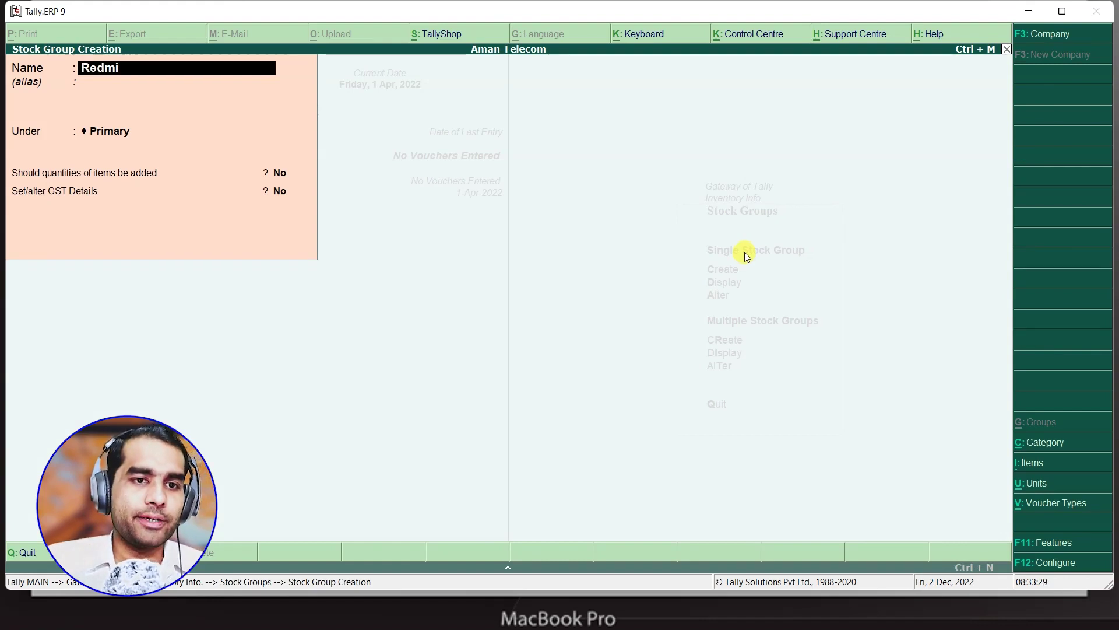
key(BackSpace)
key(BackSpace)
key(BackSpace)
key(BackSpace)
key(BackSpace)
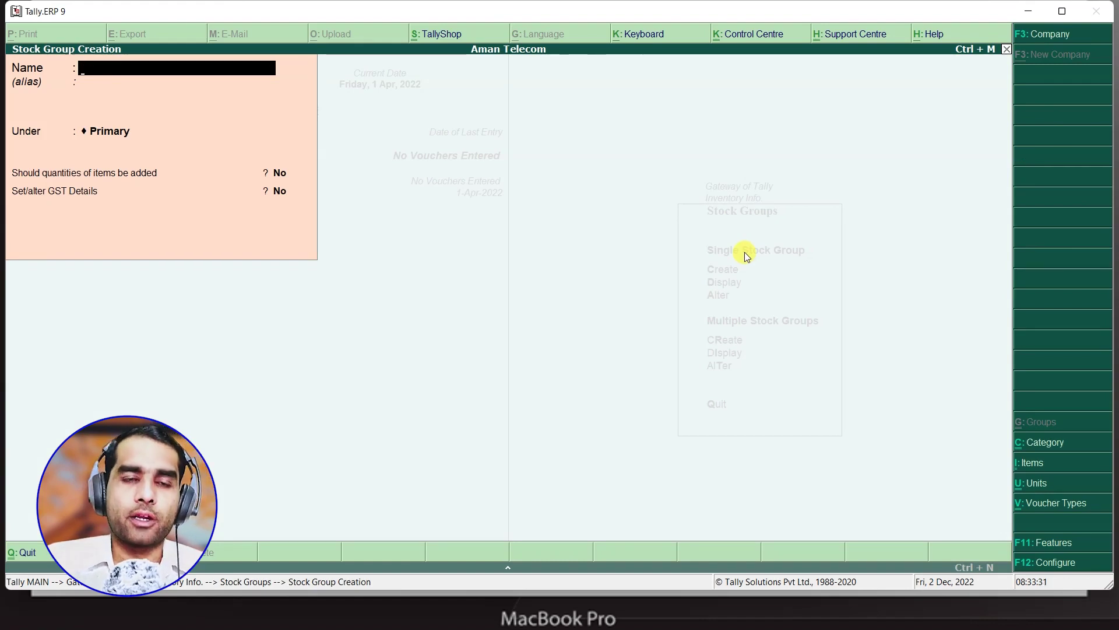
text(Samsung)
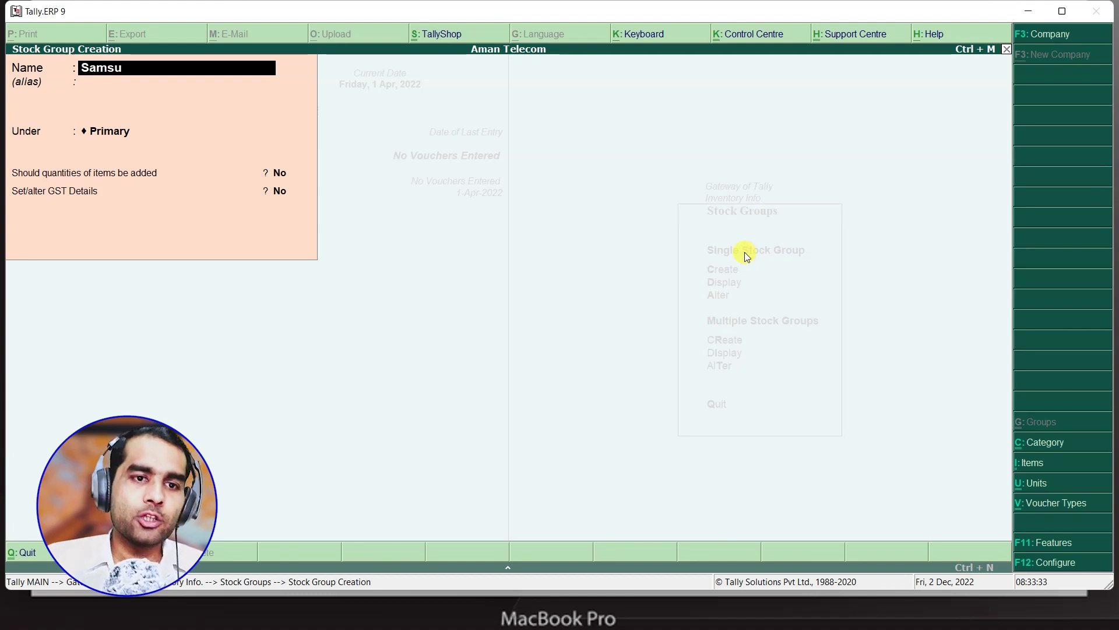
key(BackSpace)
key(BackSpace)
key(BackSpace)
key(BackSpace)
key(BackSpace)
key(BackSpace)
key(BackSpace)
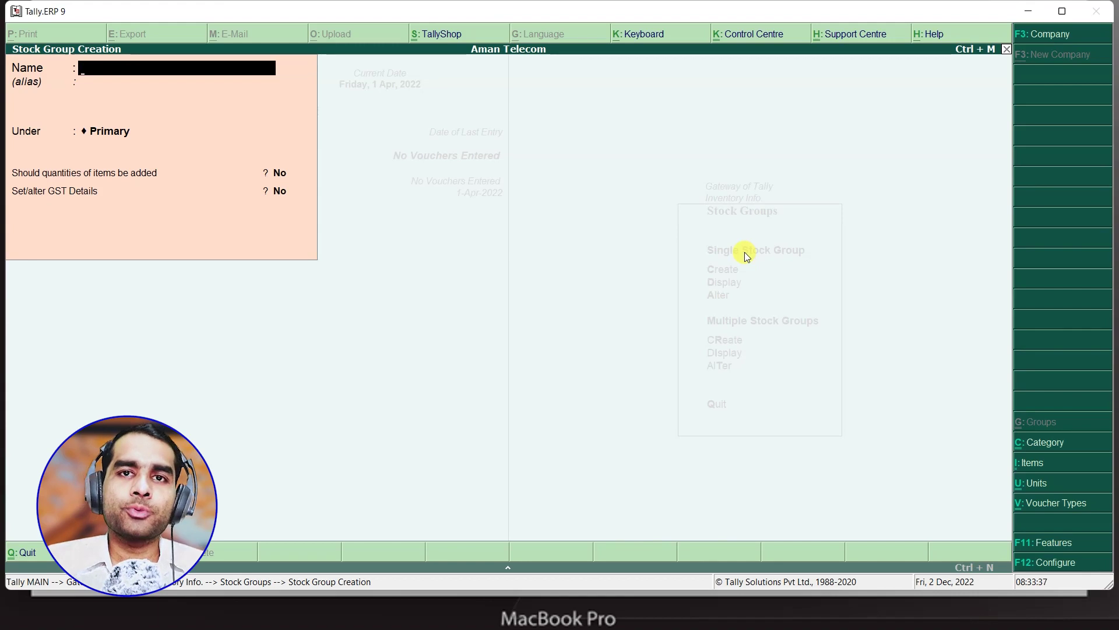
key(Escape)
key(Escape)
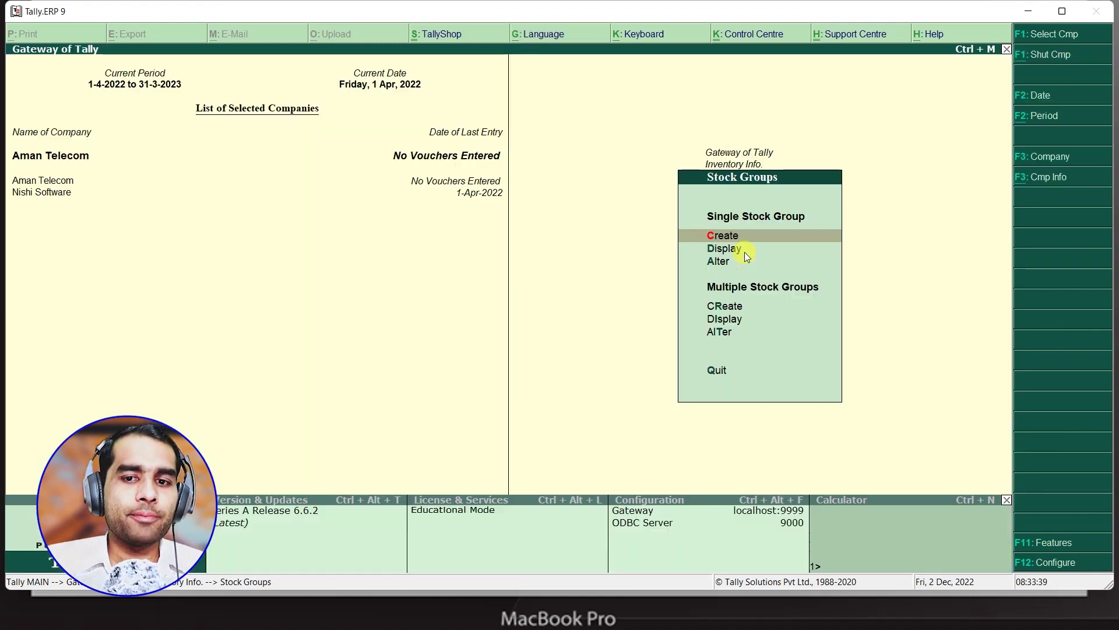
key(Down)
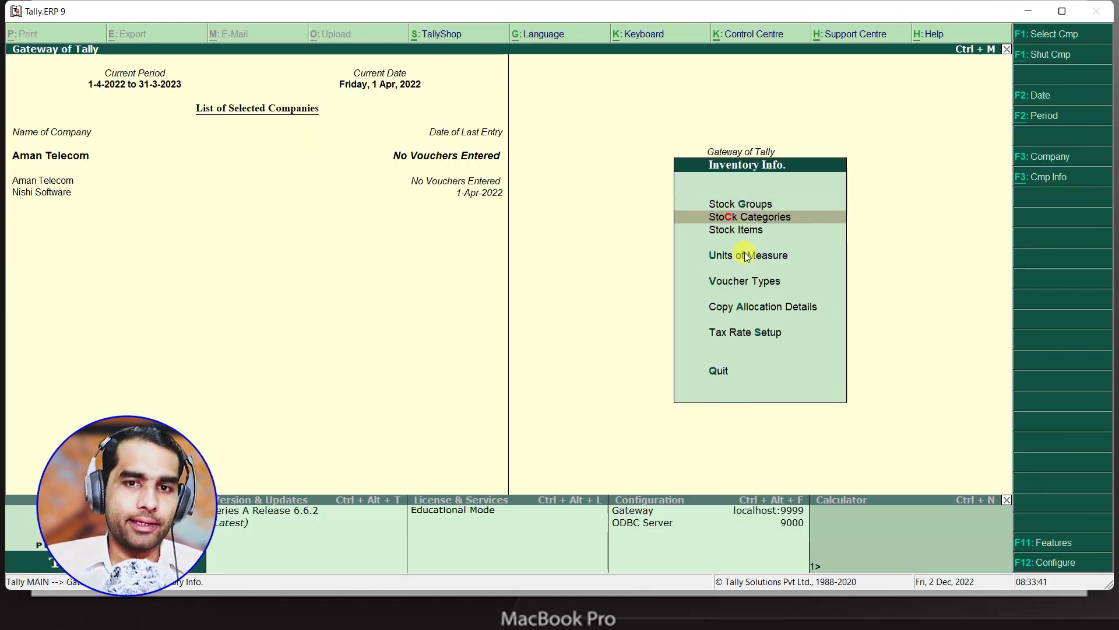
key(Return)
key(Return)
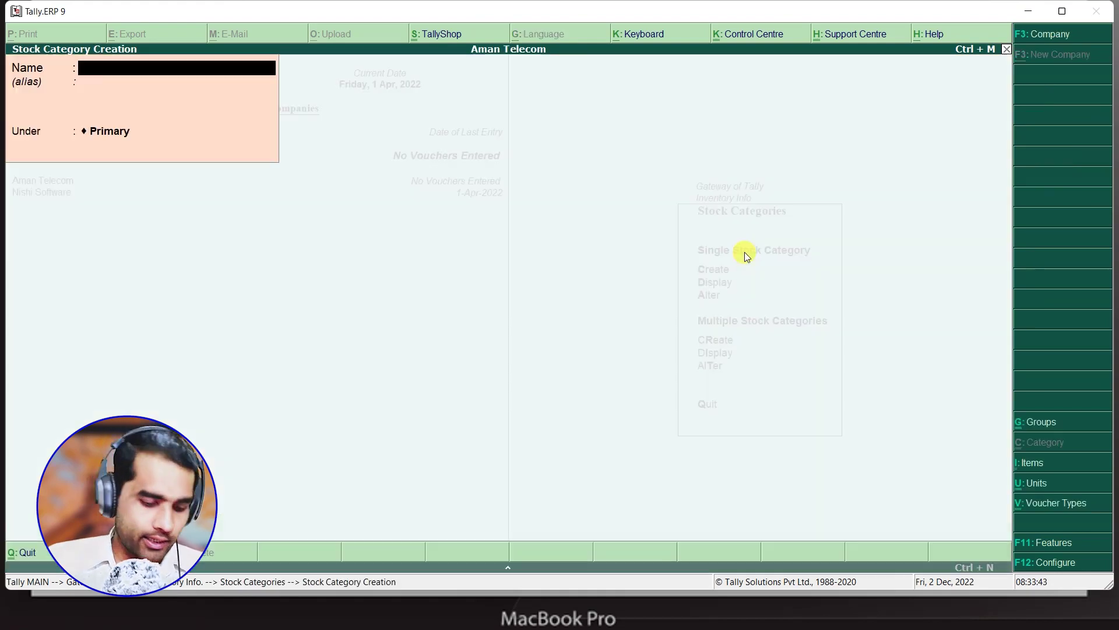
text(Mobil)
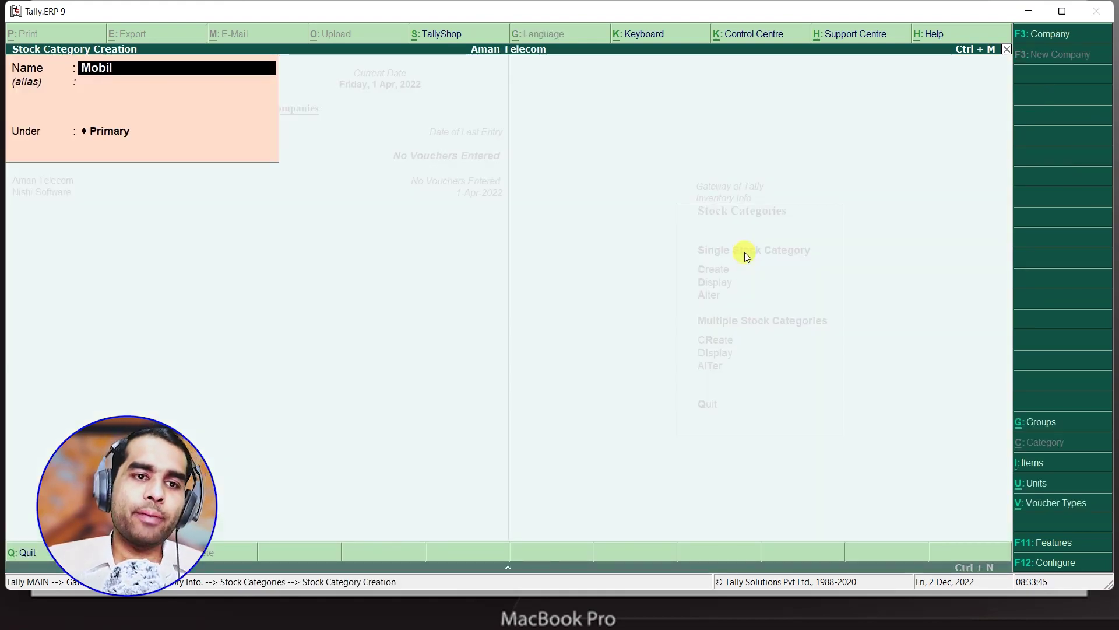
text(e)
key(BackSpace)
key(BackSpace)
key(BackSpace)
key(BackSpace)
key(BackSpace)
key(BackSpace)
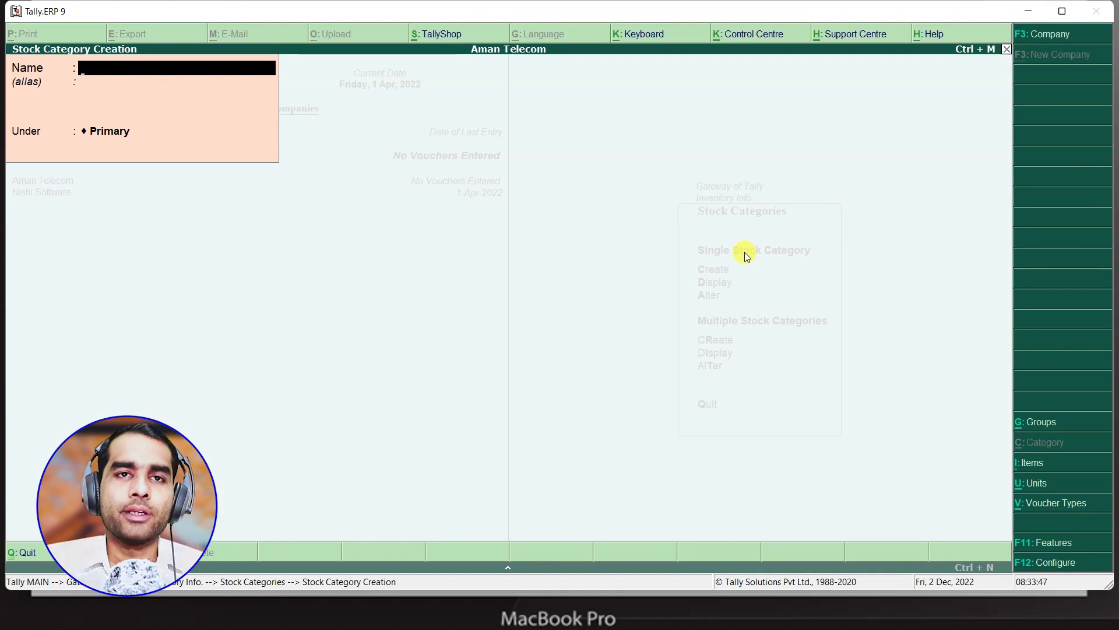
key(Escape)
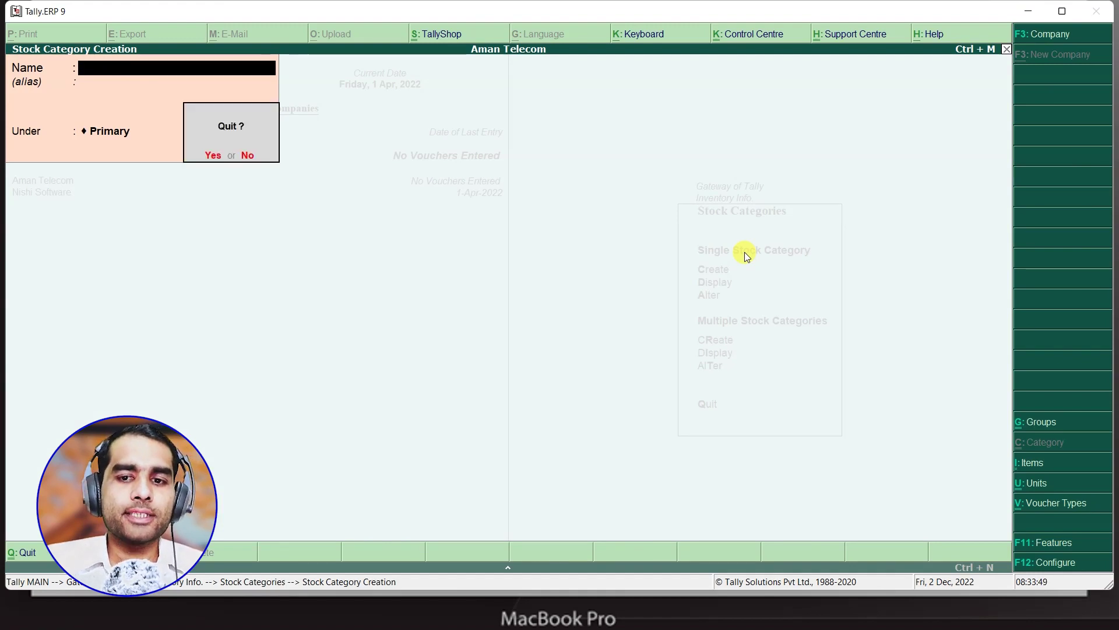
key(Return)
key(Escape)
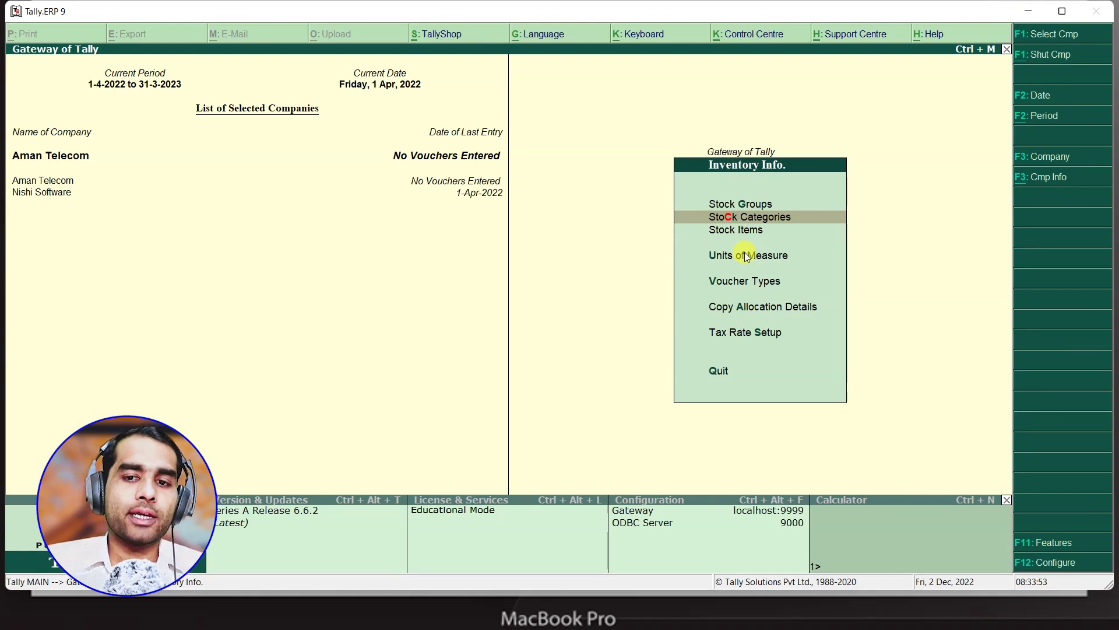
key(Down)
key(Down)
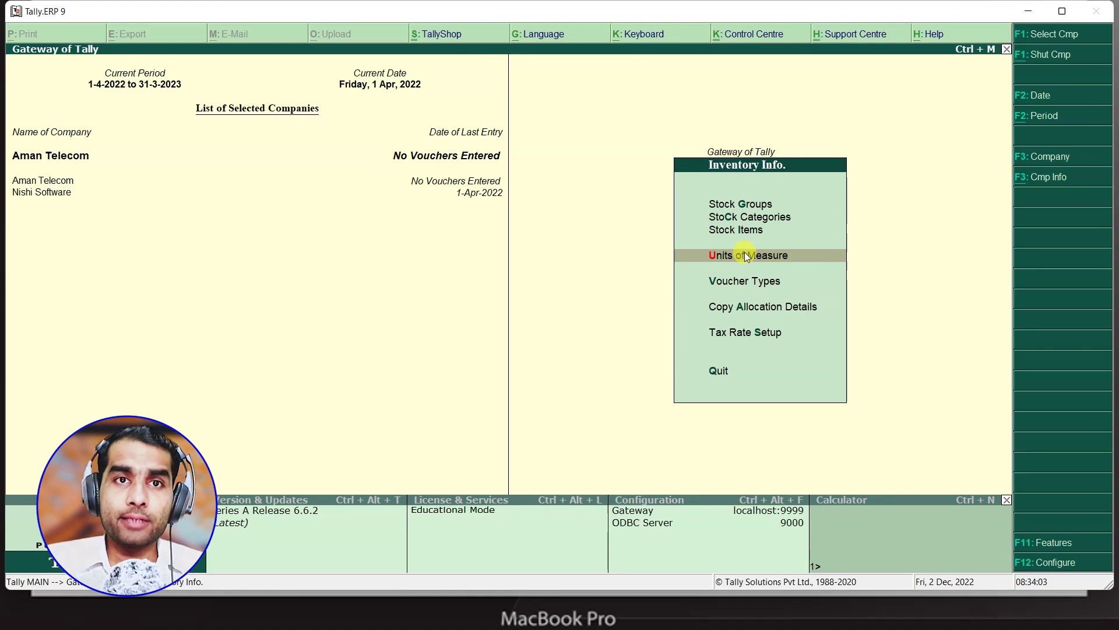
key(Up)
key(Up)
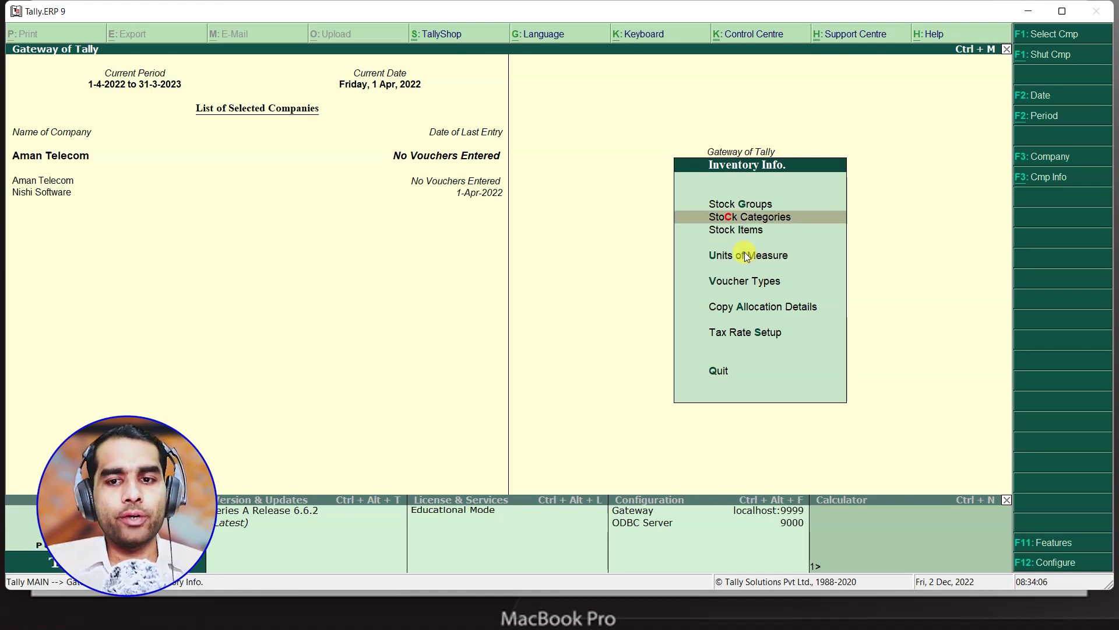
- Start a new single stock item, consult the item list in the presentation, and name the item Redmi Note 8
key(Down)
key(Return)
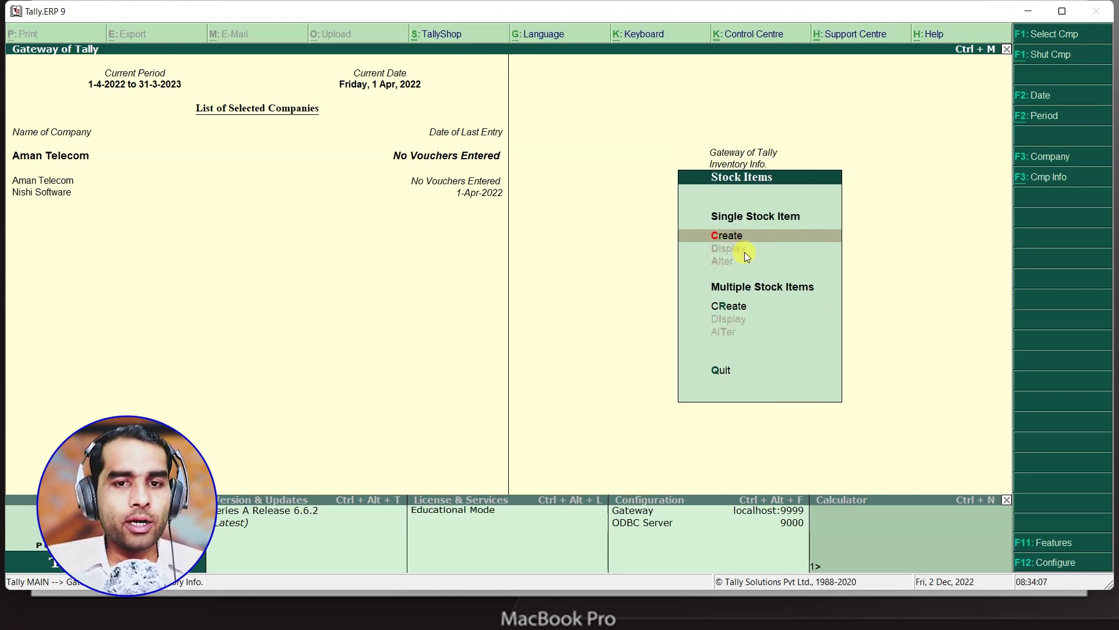
key(Return)
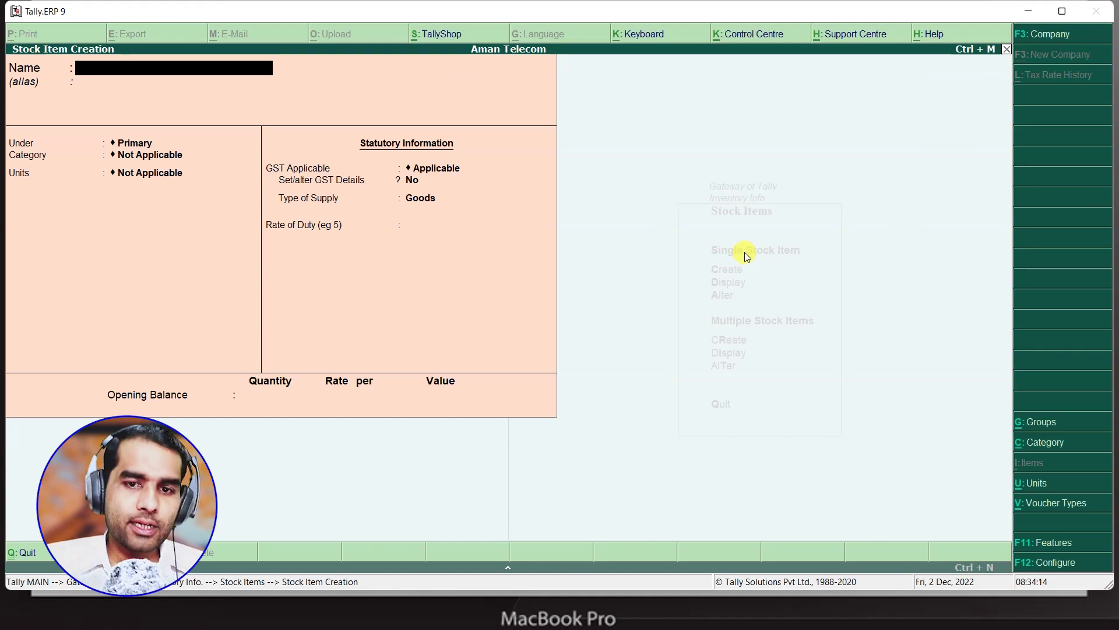
key(alt+Tab)
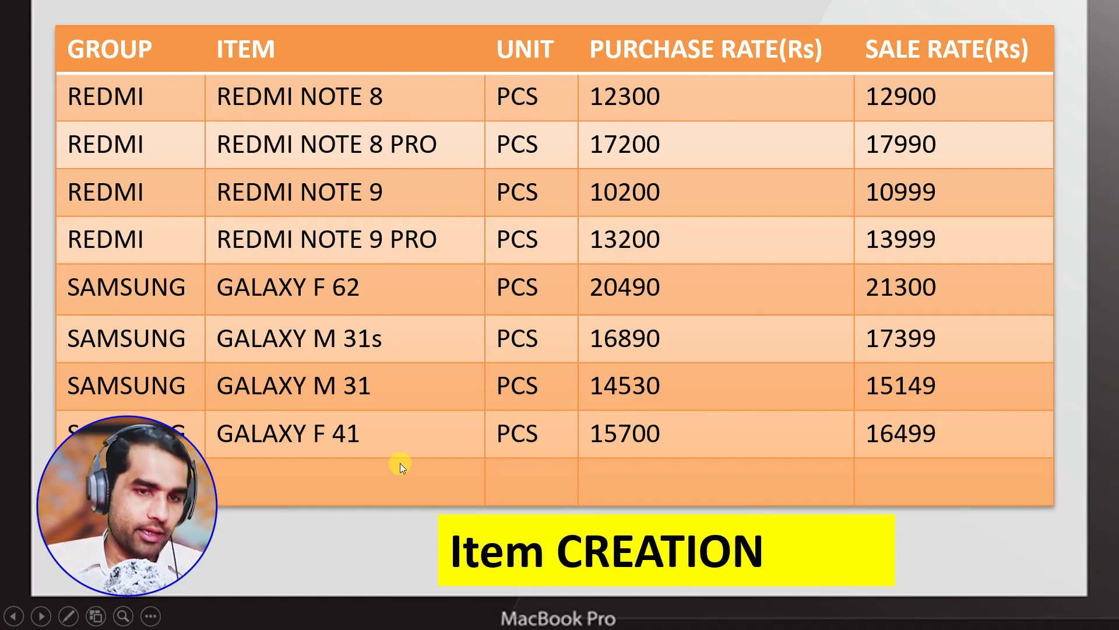
key(alt+Tab)
text(Redmi Note 8)
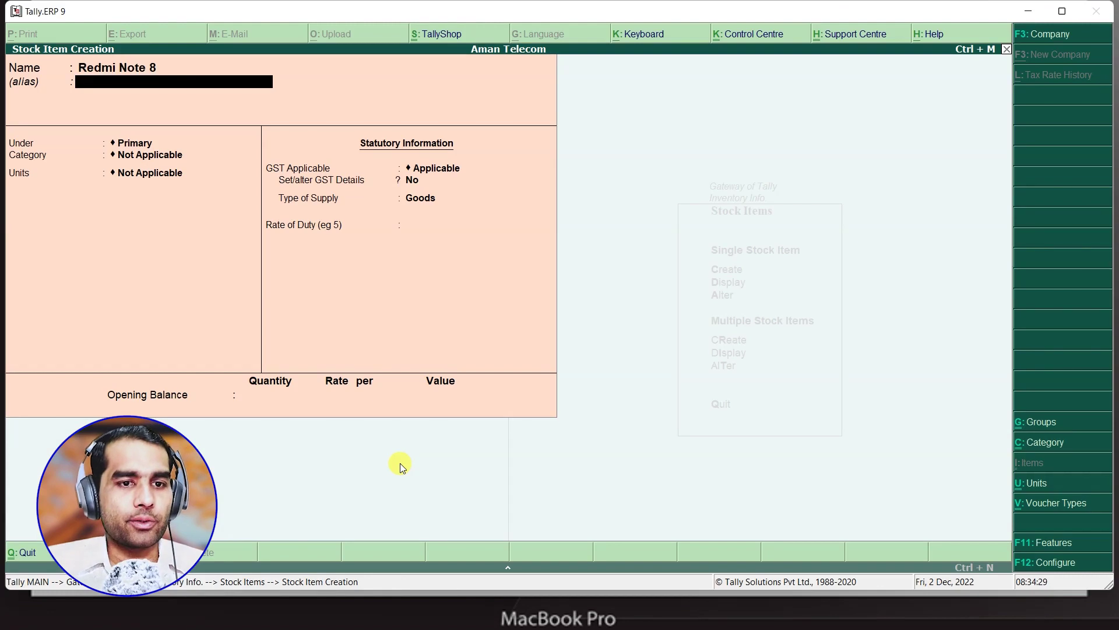
- Leave the alias blank and assign the Redmi Note 8 item to the Redmi group and the Mobile category
key(Return)
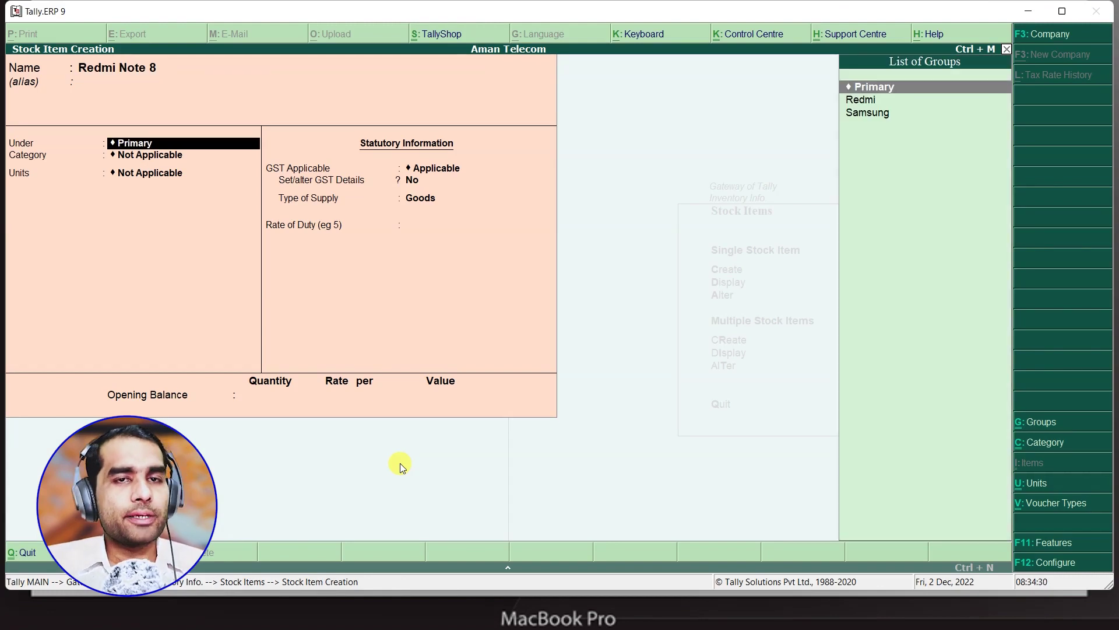
key(Down)
key(Return)
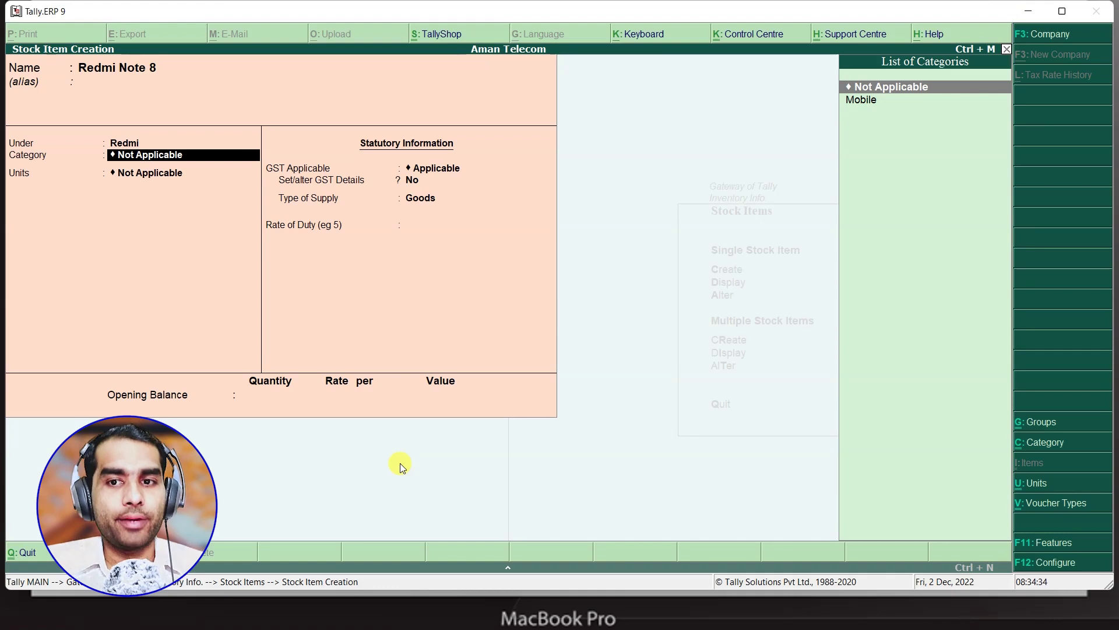
key(Down)
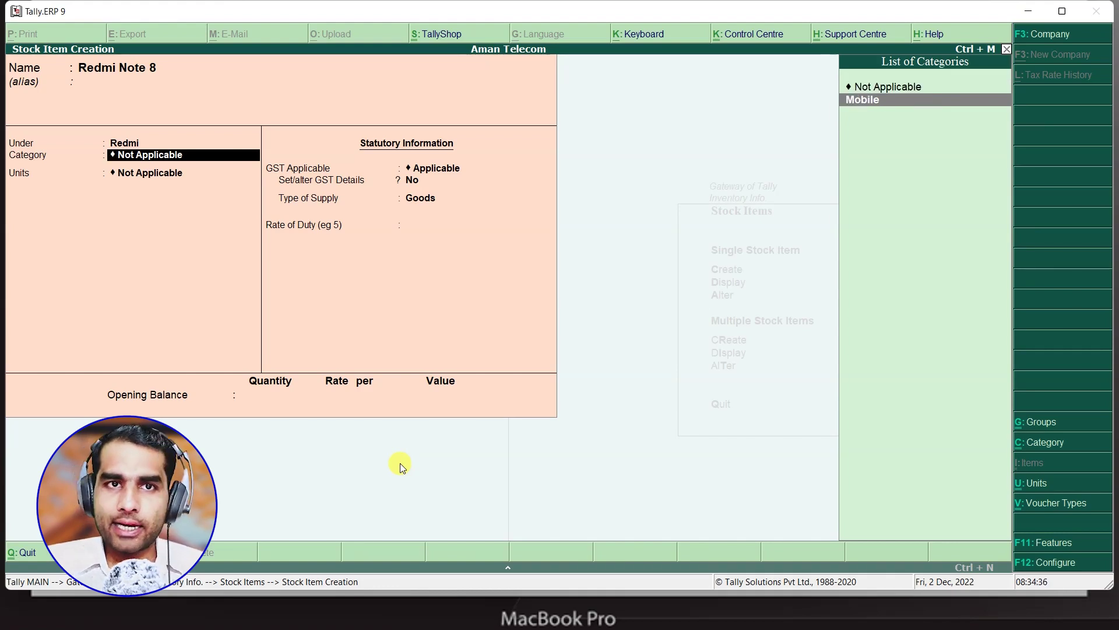
key(Return)
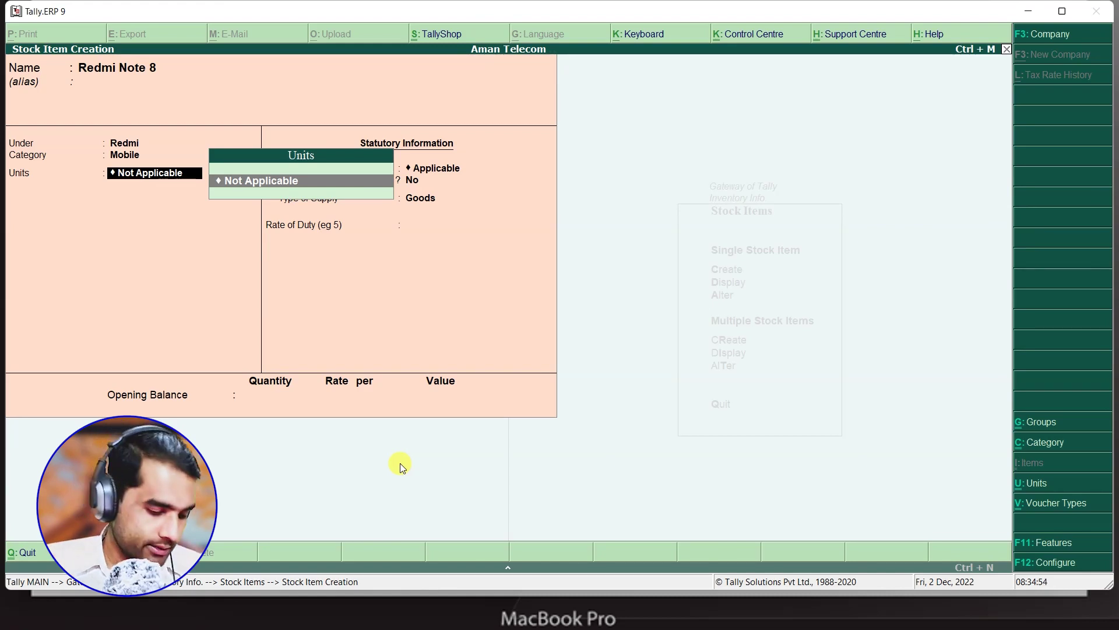
- Create the simple unit pcs with quantity code PCS-PIECES and 0 decimal places for Redmi Note 8, and save the item
key(alt+c)
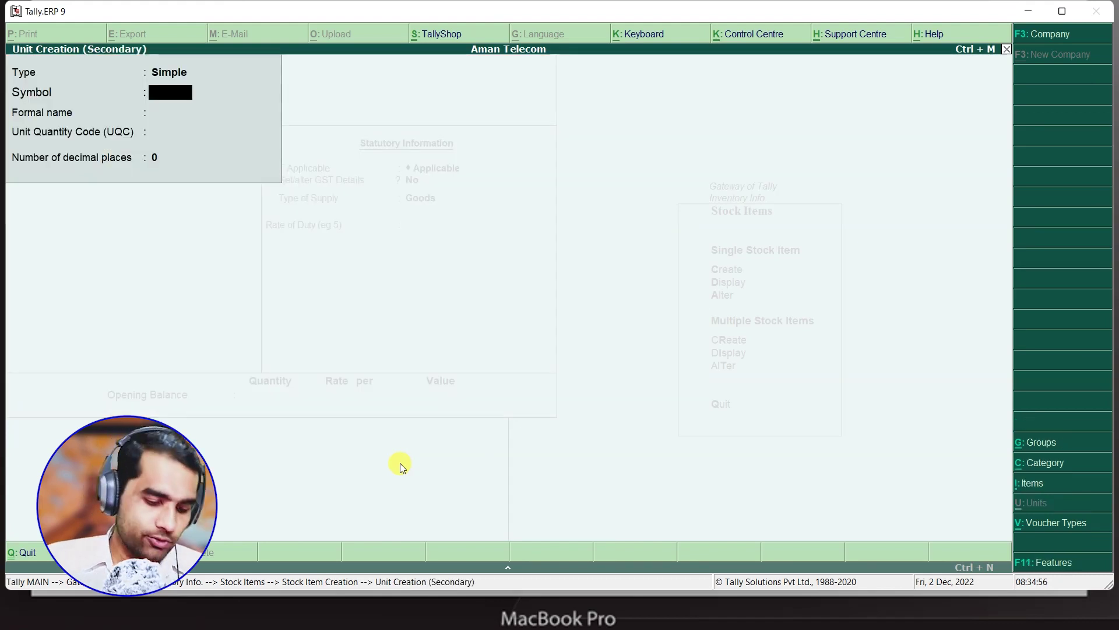
text(pcs)
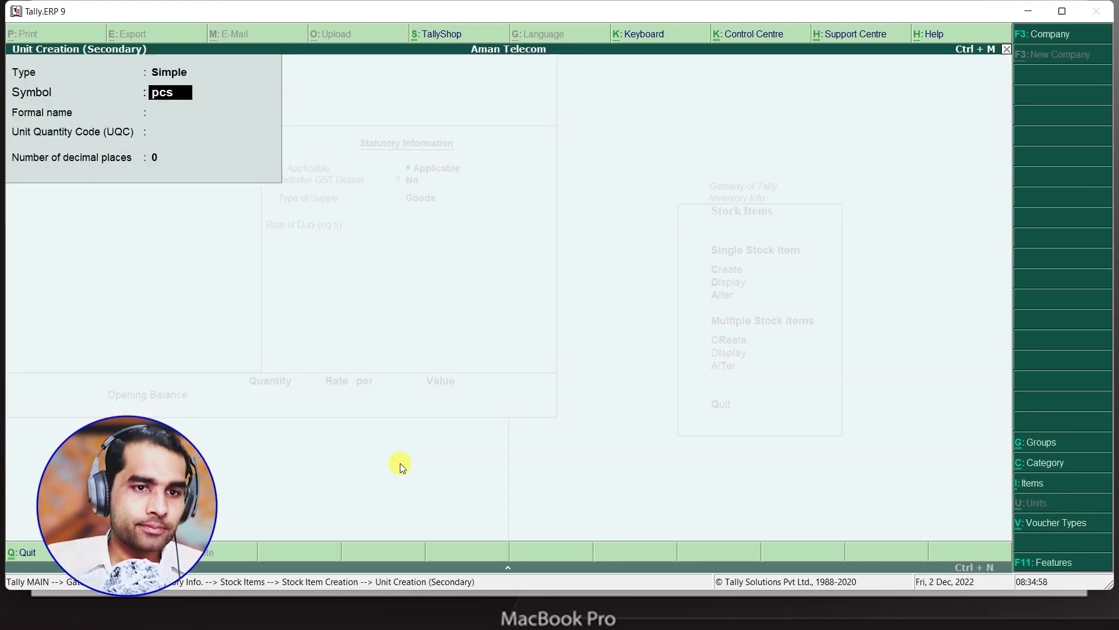
key(Return)
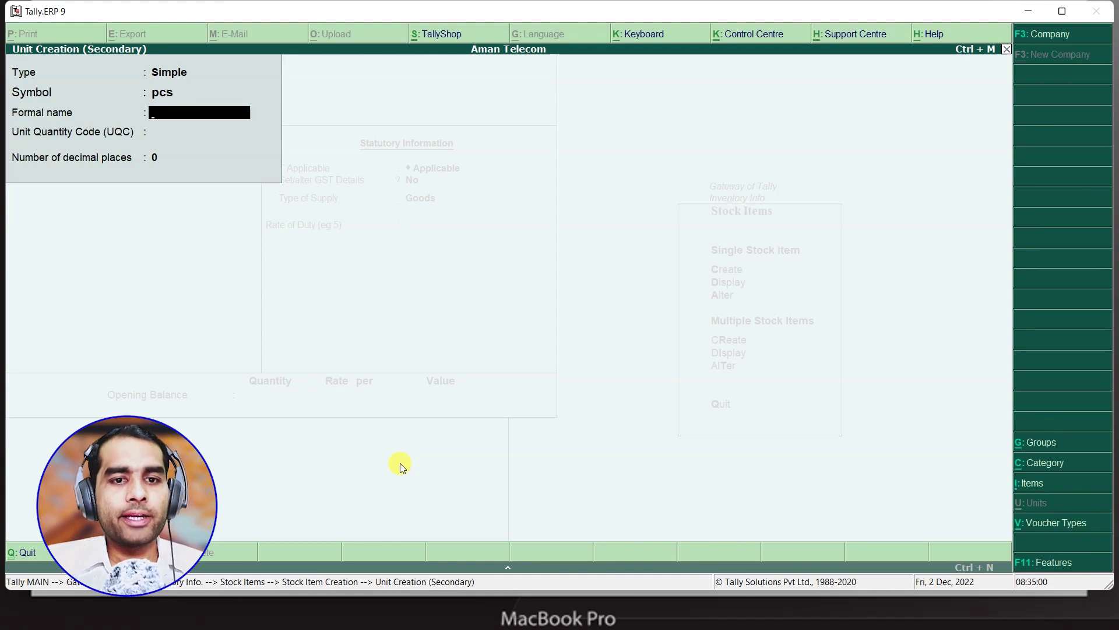
key(Return)
text(p)
key(Down)
key(Down)
key(Return)
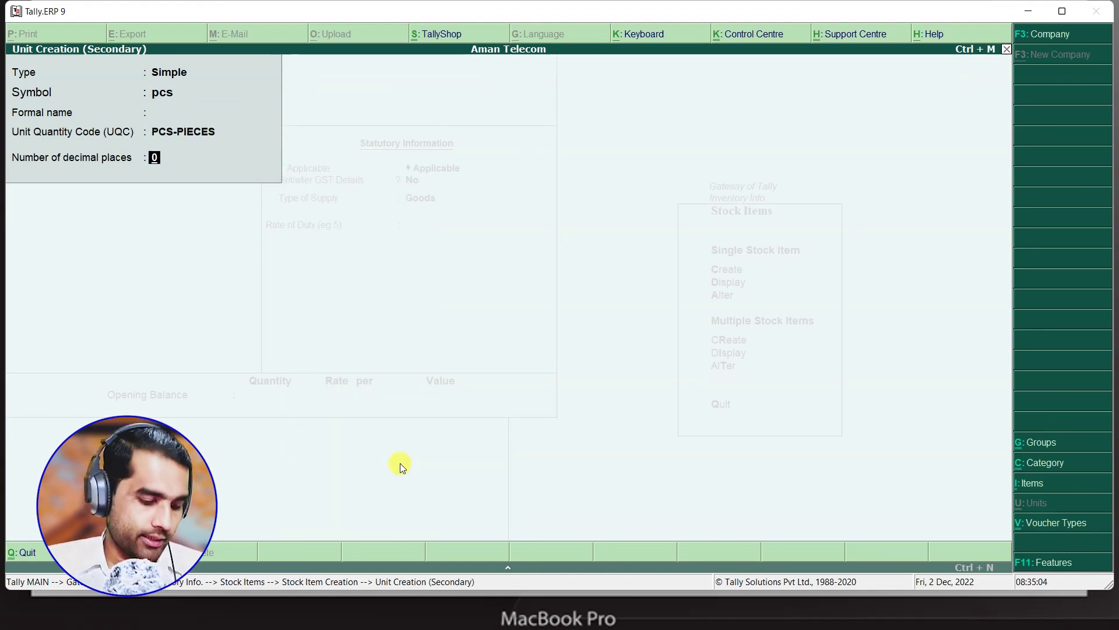
key(Return)
key(Return)
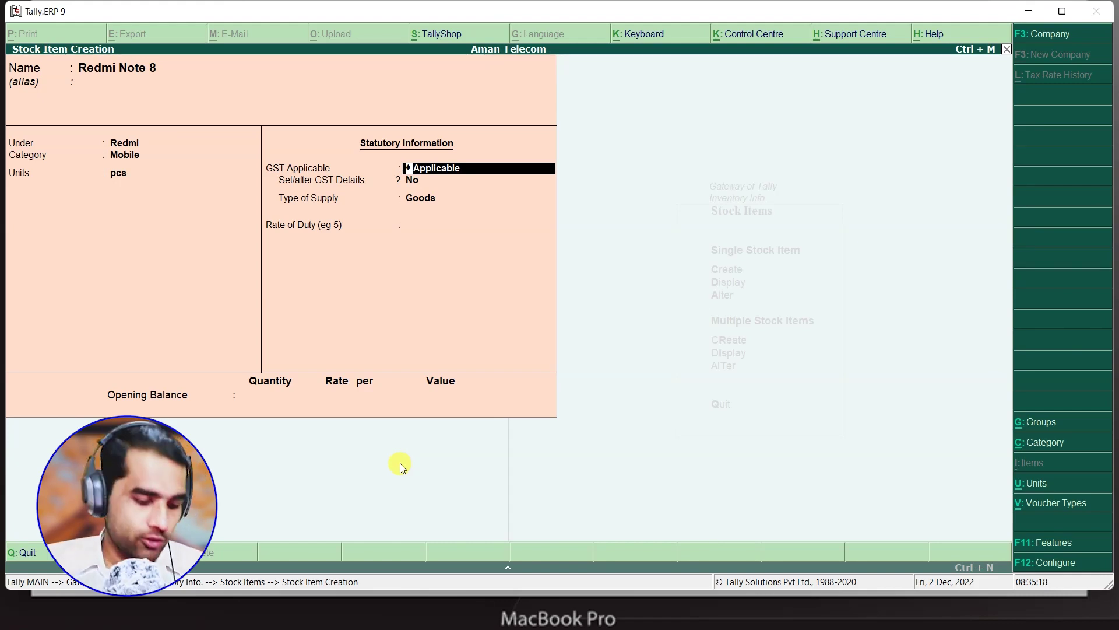
key(ctrl+a)
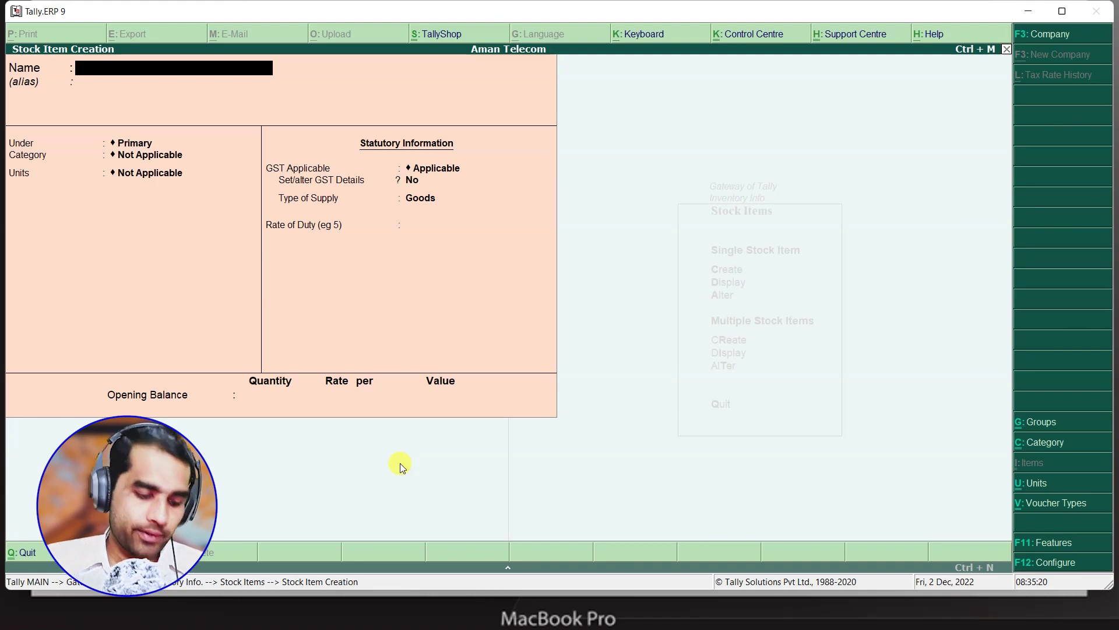
- Create the stock item Redmi Note 8 Pro under the Redmi group, category Mobile, unit pcs, and save it
text(Redmi Note 8)
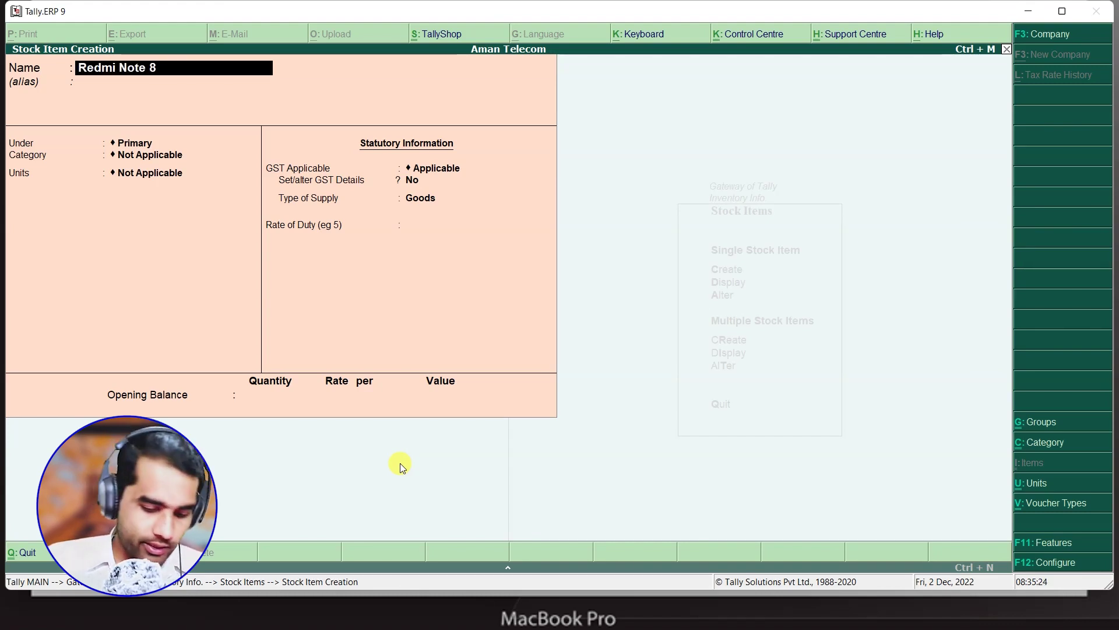
text( Pro)
key(Return)
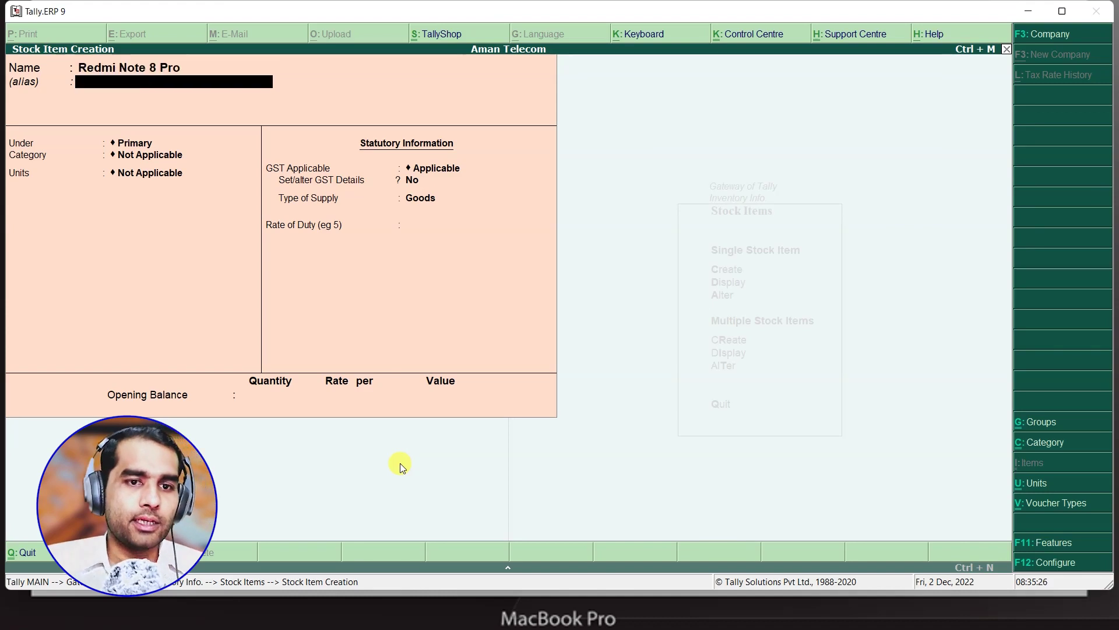
key(Return)
key(Down)
key(Return)
key(Down)
key(Return)
key(Return)
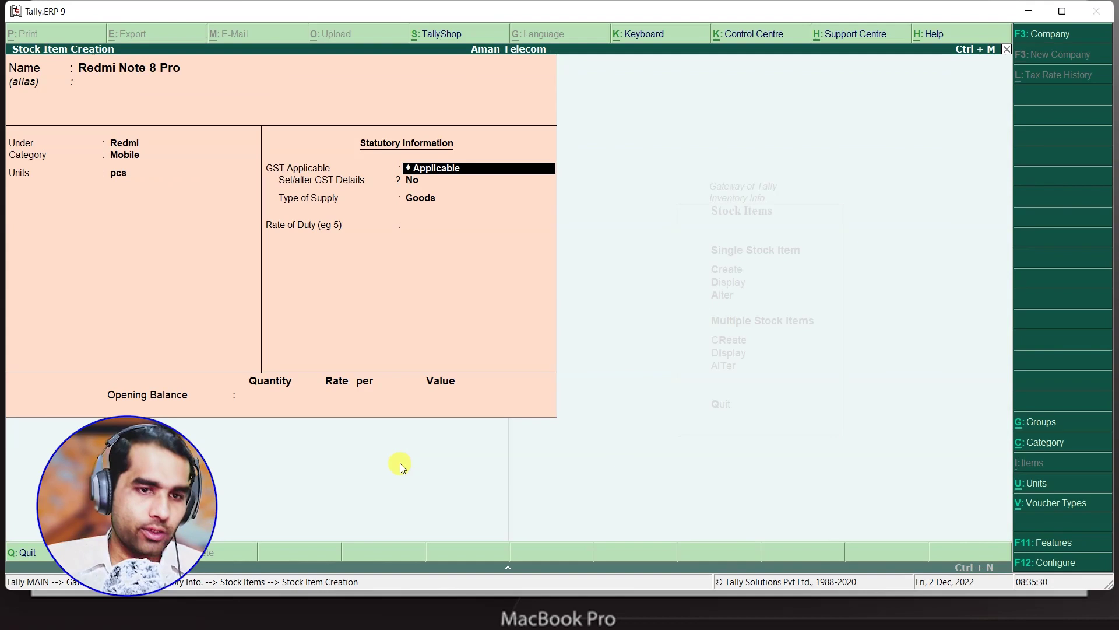
key(ctrl+a)
- Create the stock item Redmi Note 9 under the Redmi group, category Mobile, unit pcs, and save it
text(Re)
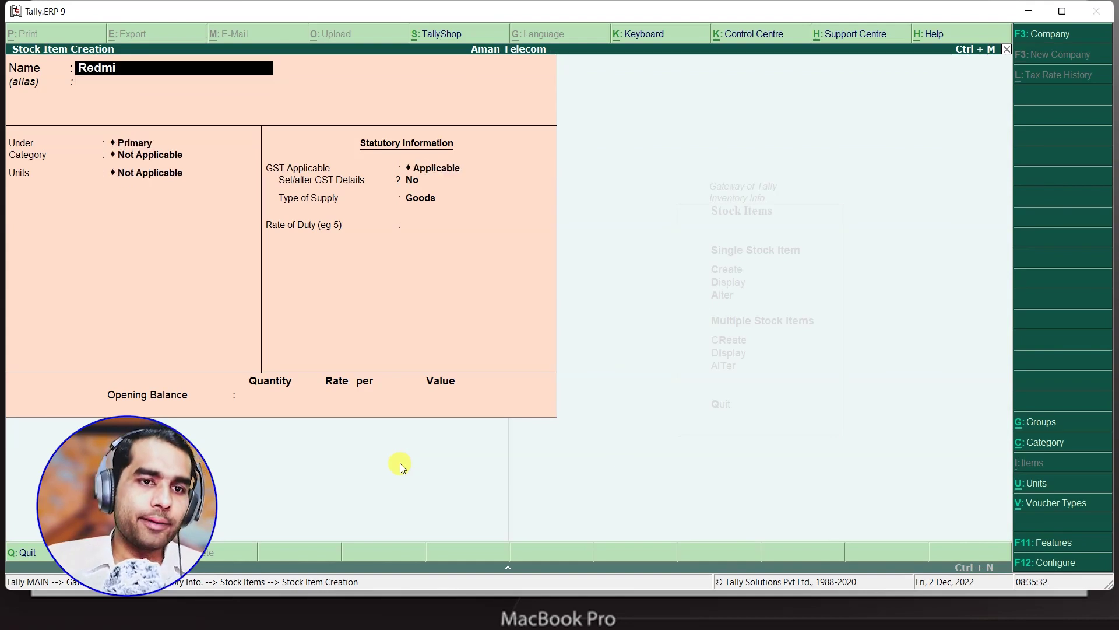
text(dmi Note 9)
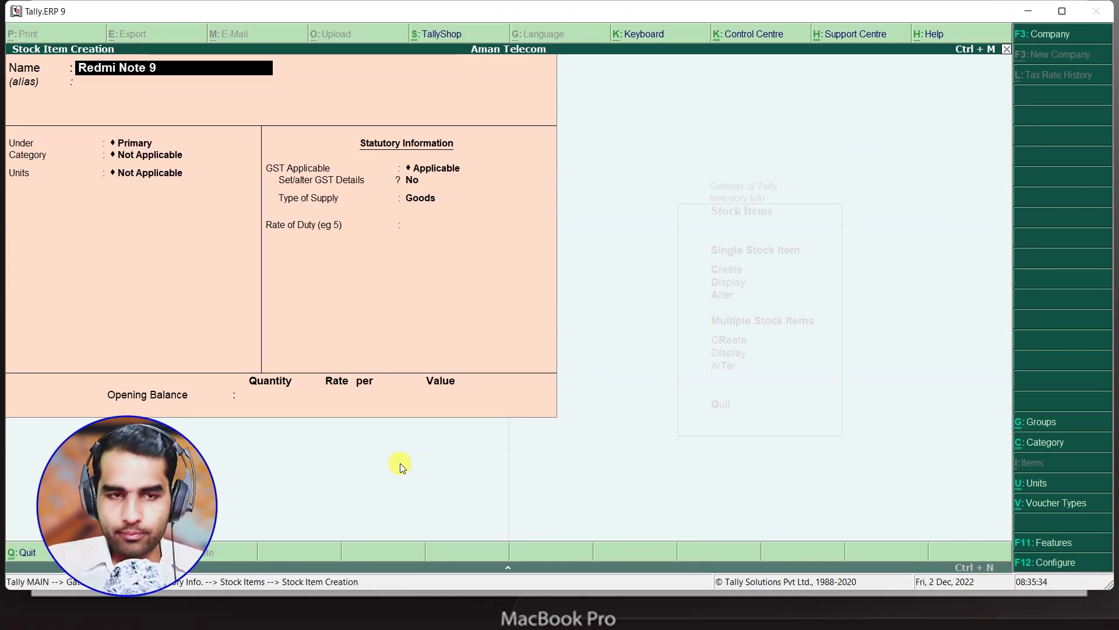
key(Return)
key(Return)
key(Down)
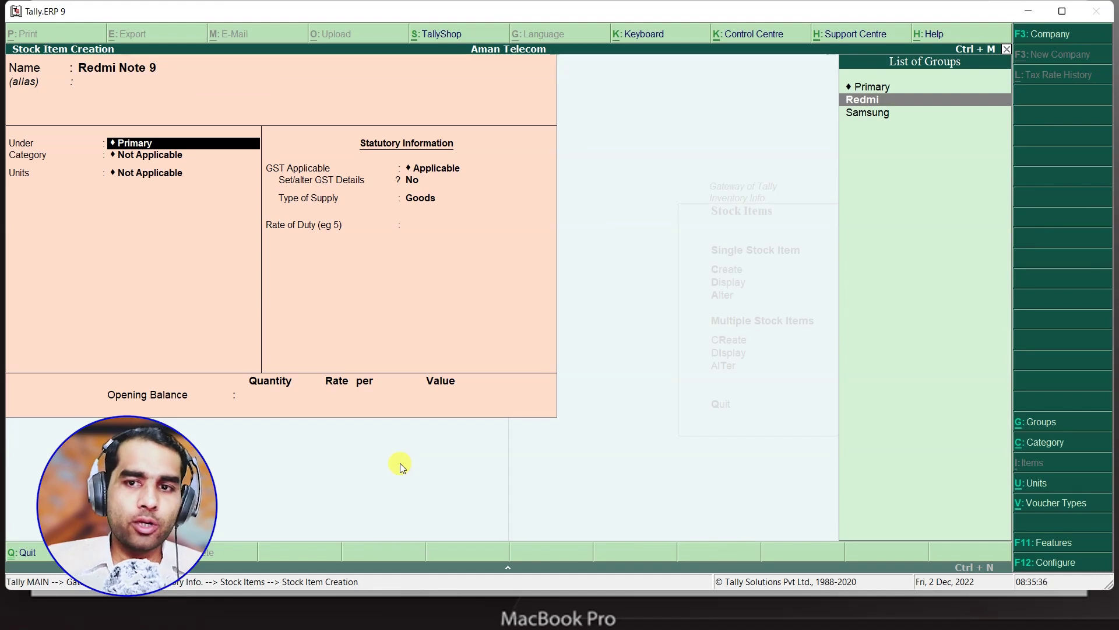
key(Return)
key(Down)
key(Return)
key(Return)
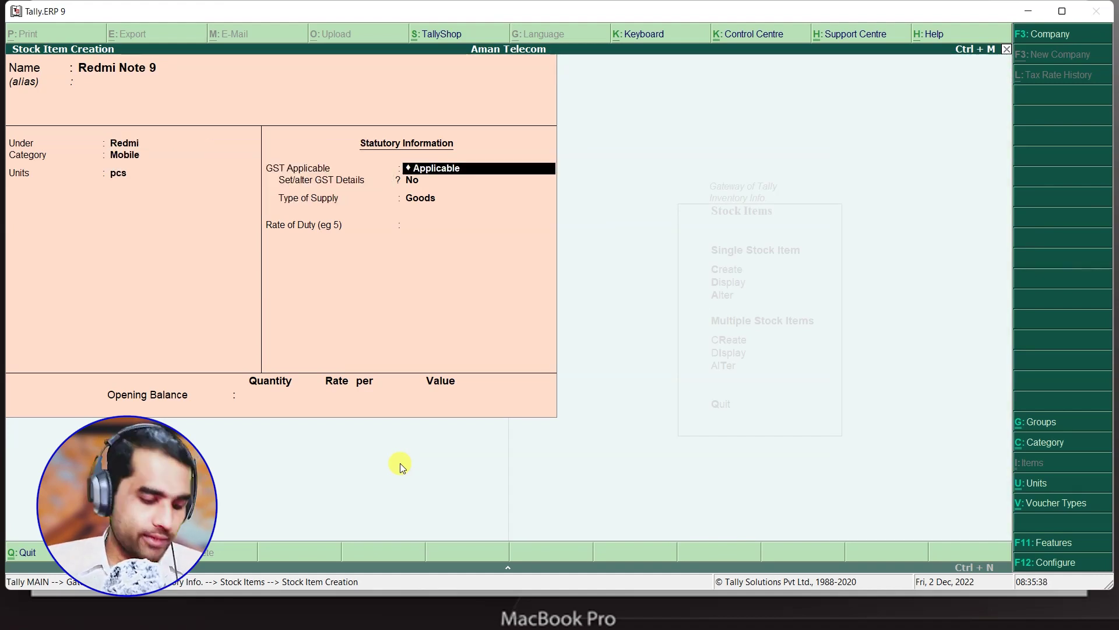
key(ctrl+a)
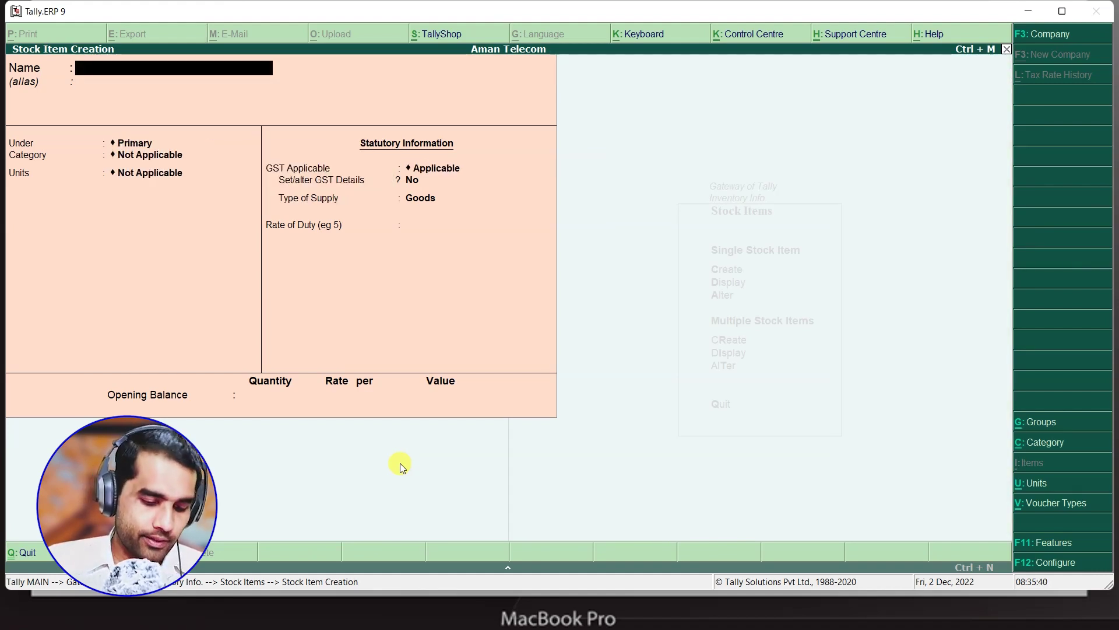
- Create the stock item Redmi Note 9 Pro under the Redmi group, category Mobile, unit pcs, and save it
text(Redmi Note)
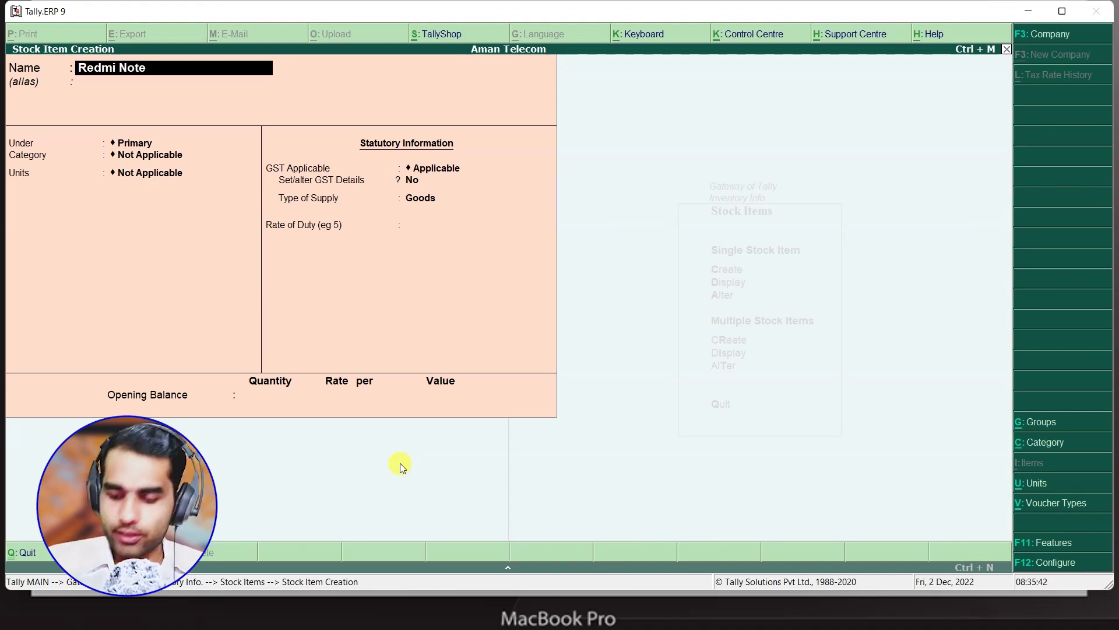
text( 9 P)
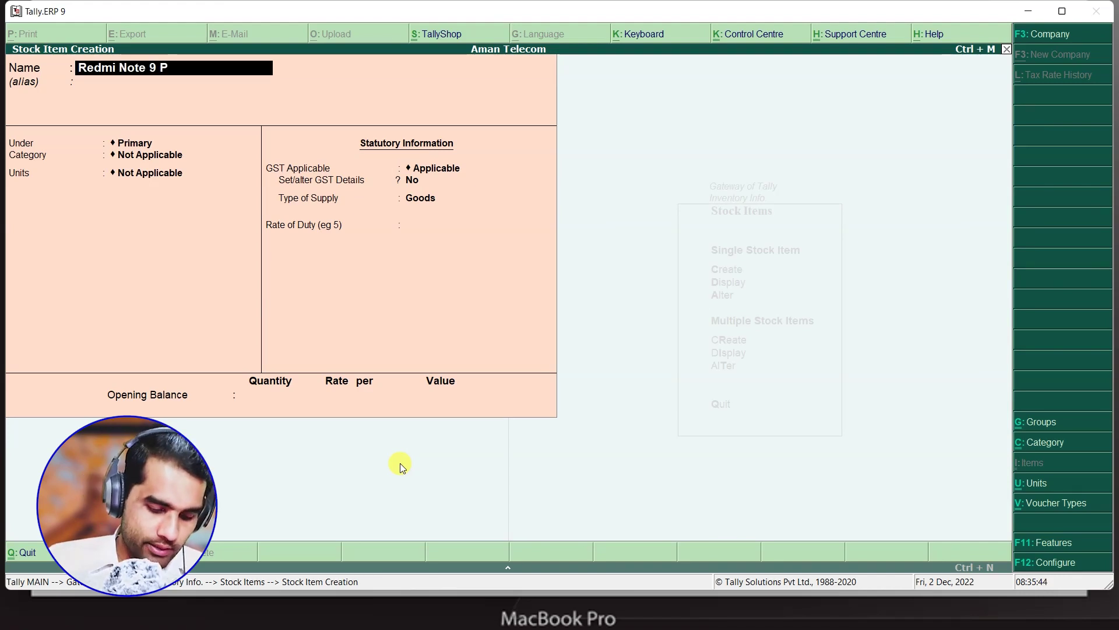
text(ro)
key(Return)
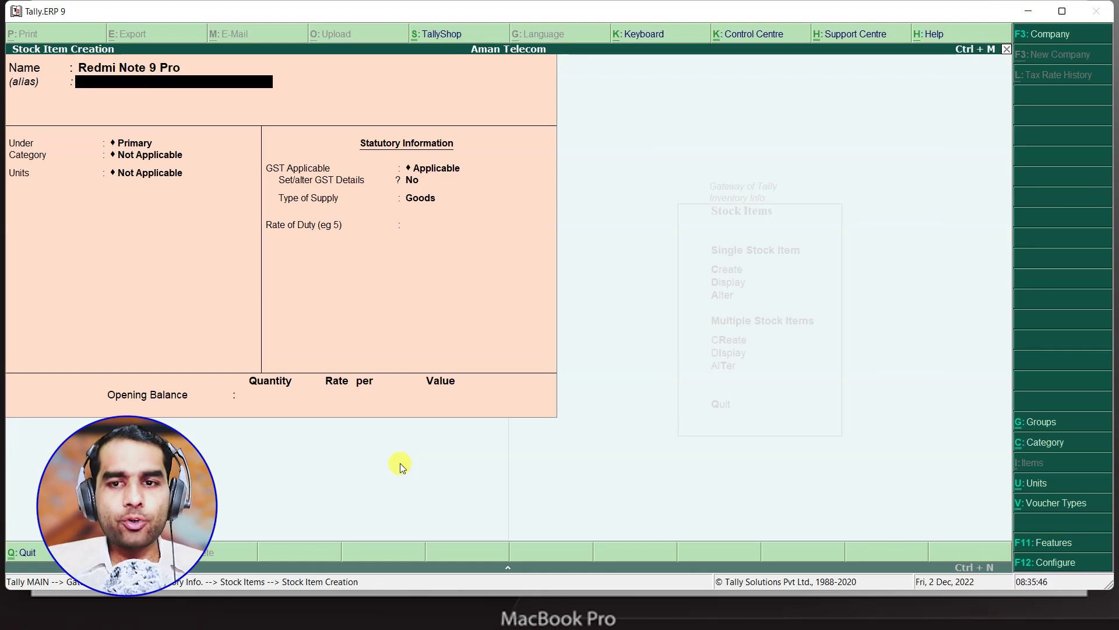
key(Return)
key(Down)
key(Return)
key(Down)
key(Return)
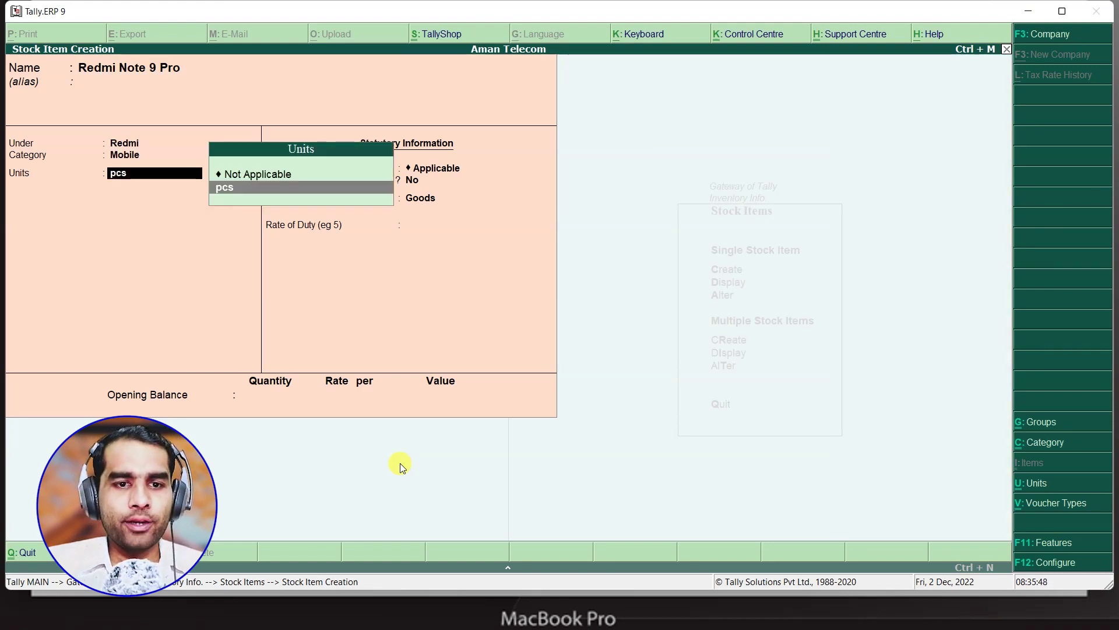
key(Return)
key(ctrl+a)
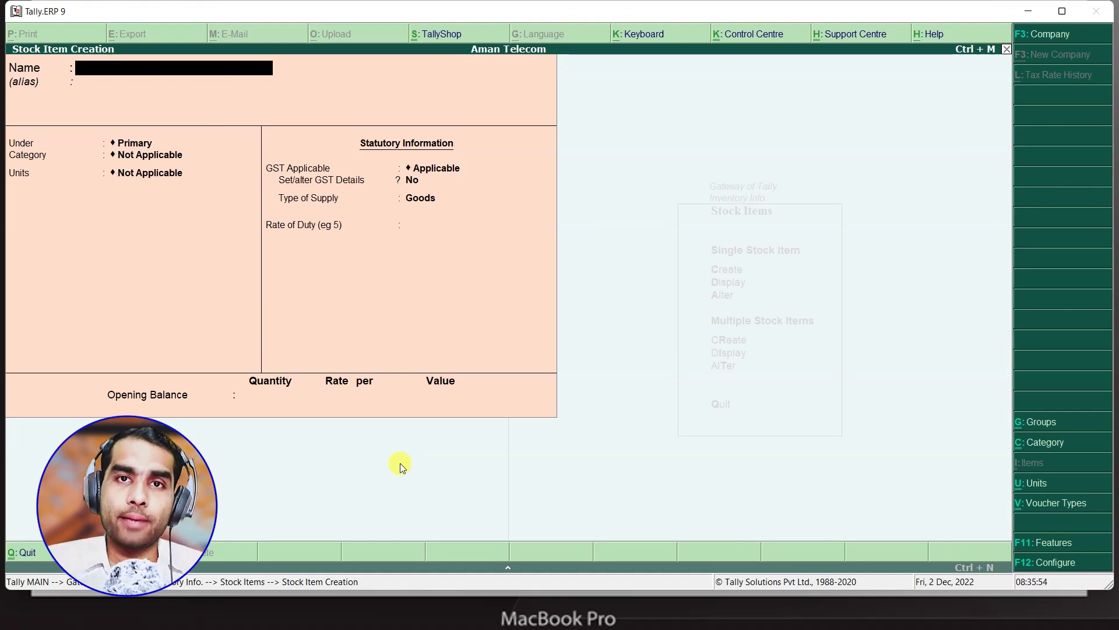
- Create the stock item Galaxy F 62 under the Samsung group, category Mobile, unit pcs, and save it
text(Gla)
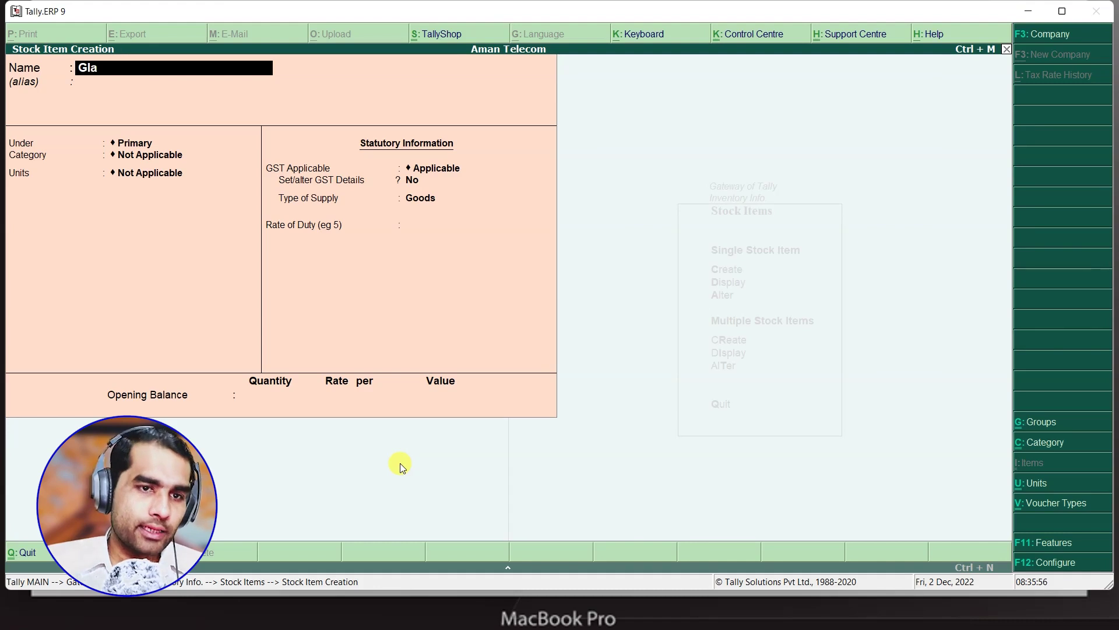
text(xy f 62)
key(Return)
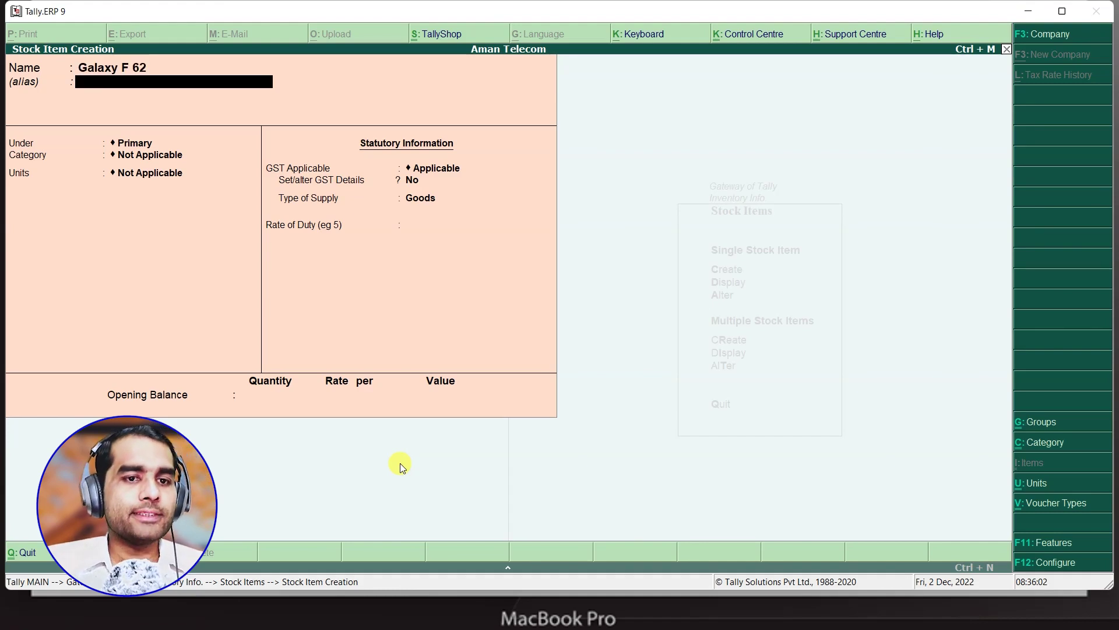
key(Return)
key(Down)
key(Down)
key(Return)
key(Down)
key(Return)
key(Down)
key(Return)
key(ctrl+a)
- Name the next stock item Galaxy M 31s, checking the model name against the item list in the presentation
text(Galax)
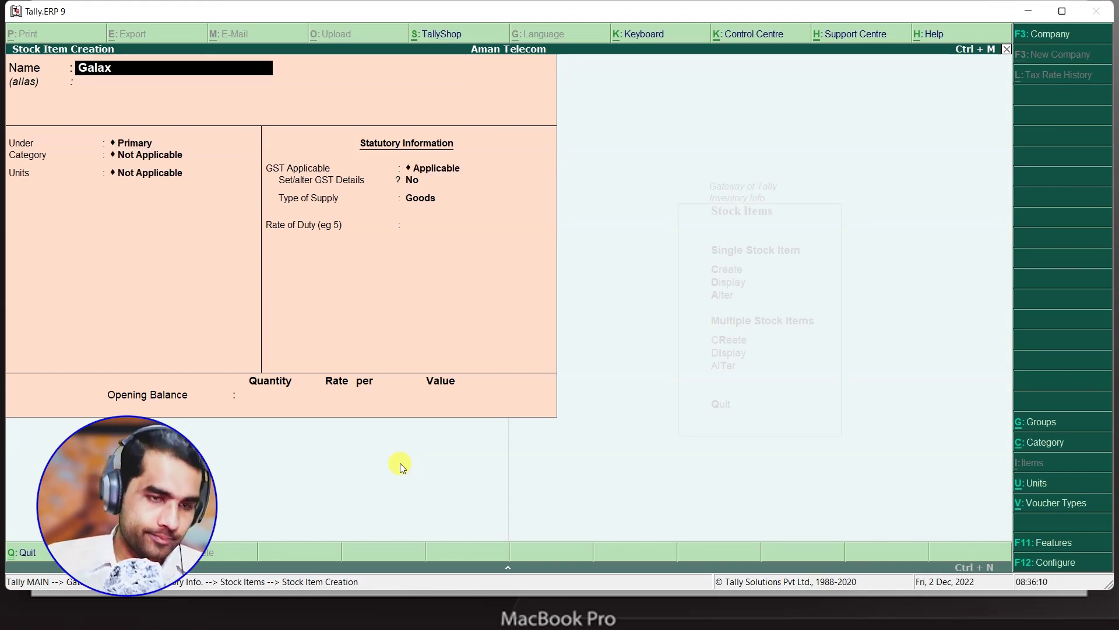
text(y M 31)
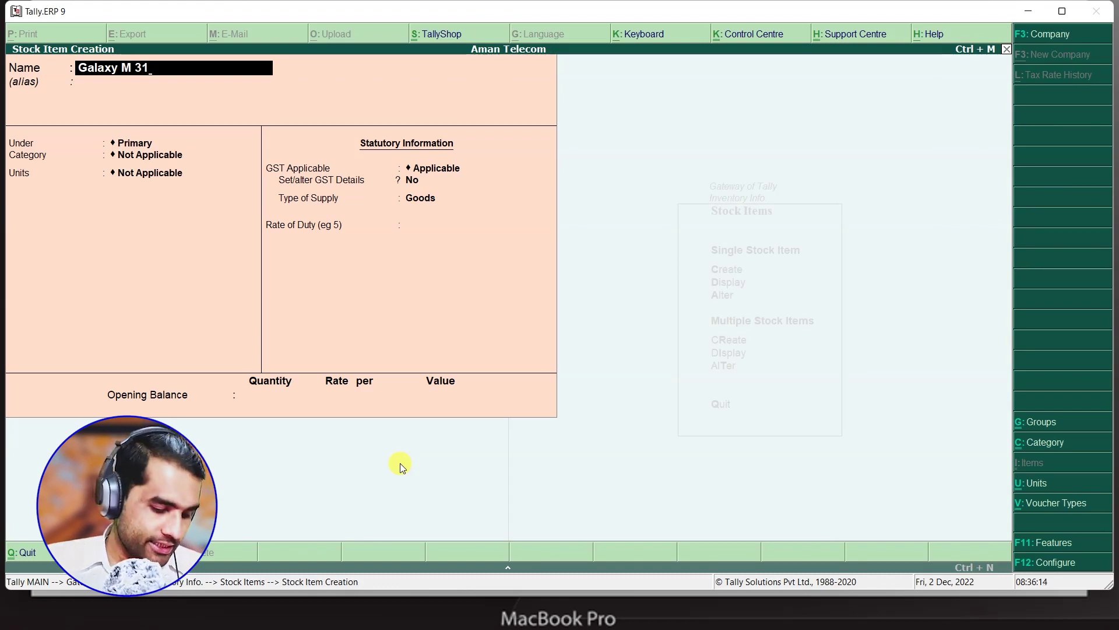
key(alt+Tab)
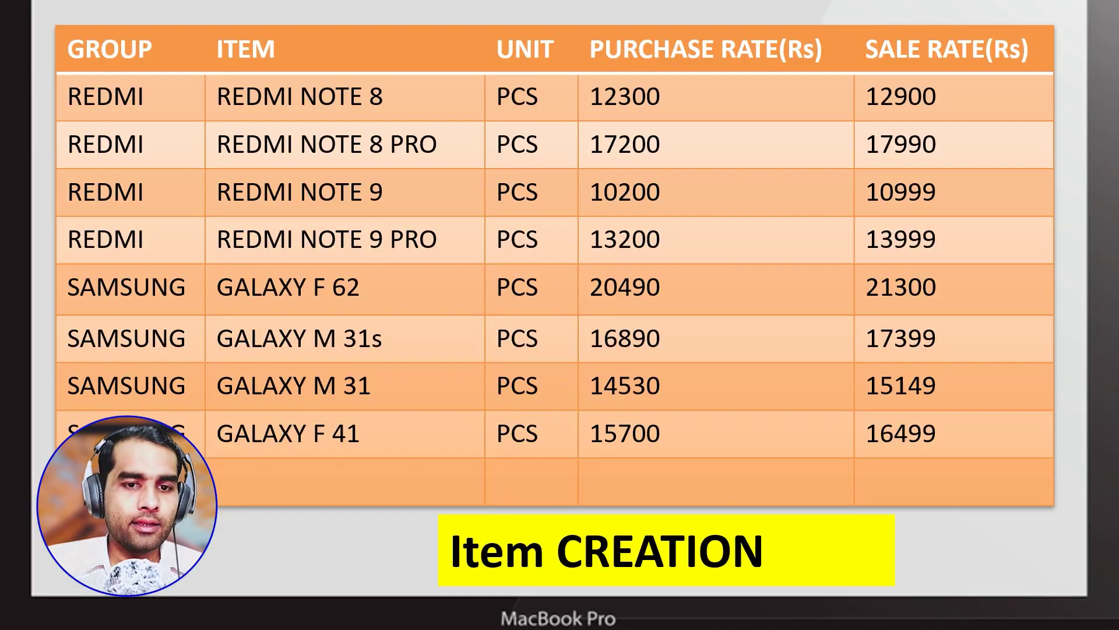
key(alt+Tab)
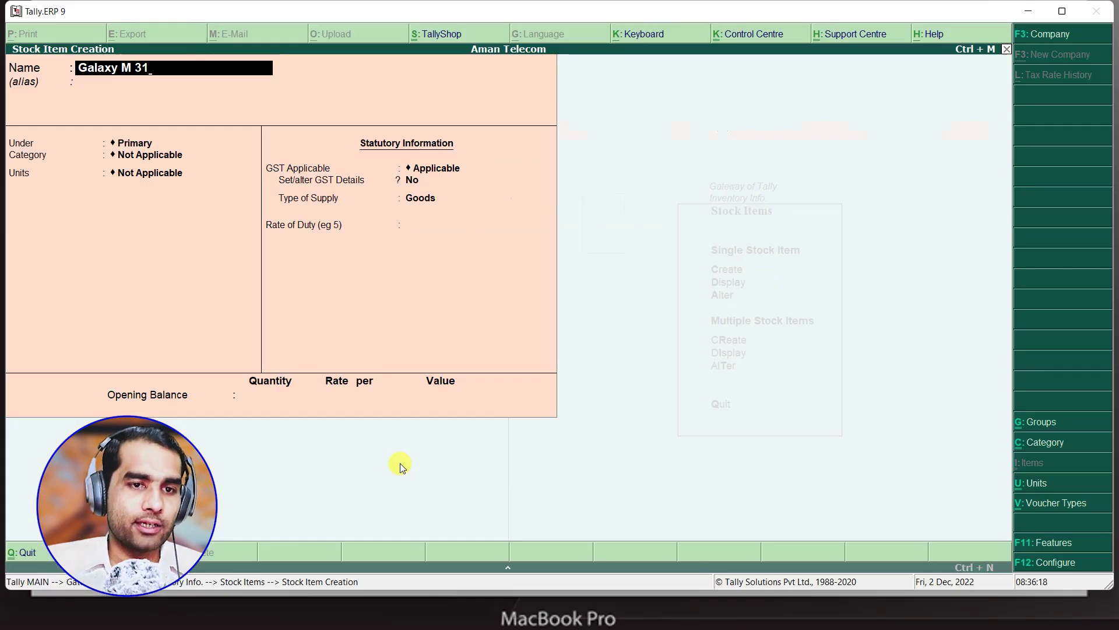
key(Return)
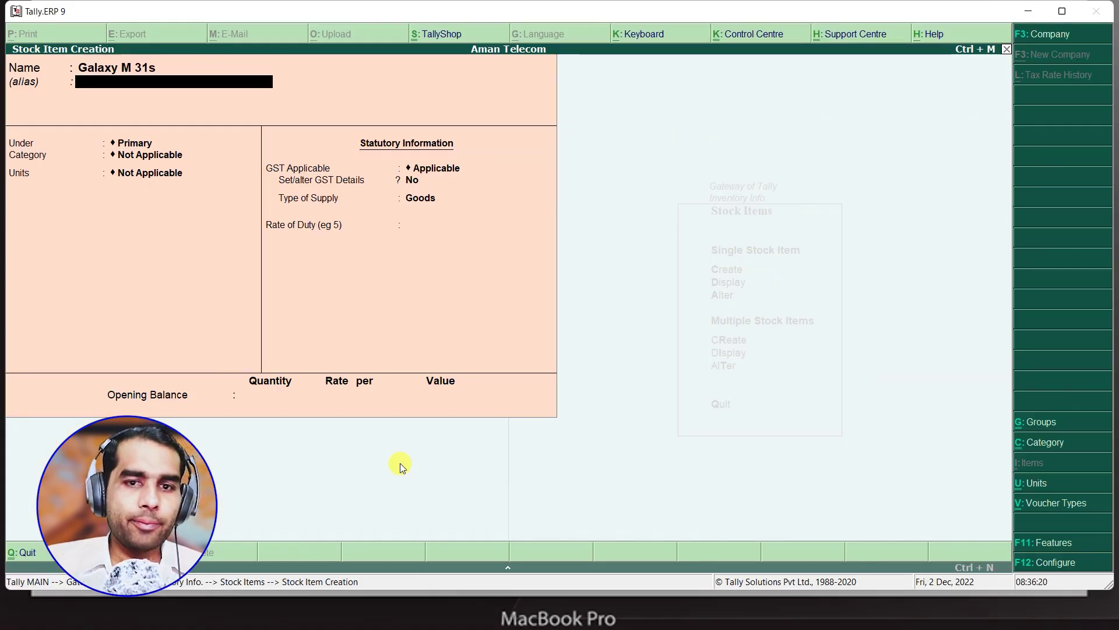
- Assign Galaxy M 31s to the Samsung group, category Mobile and unit pcs, and save the item
key(Return)
key(Down)
key(Down)
key(Return)
key(Down)
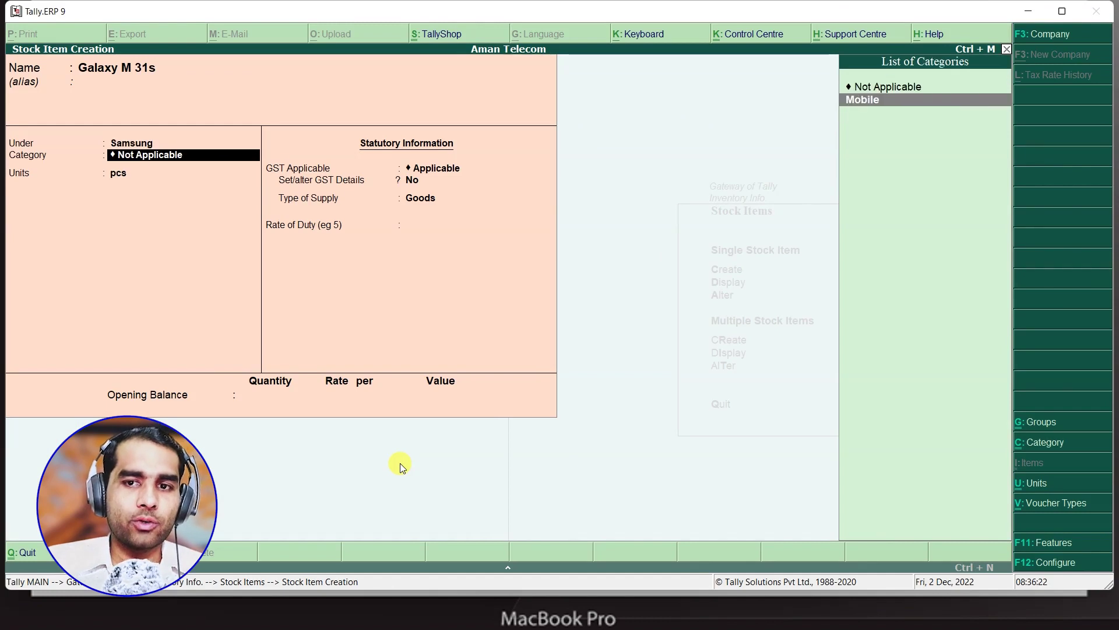
key(Return)
key(Return)
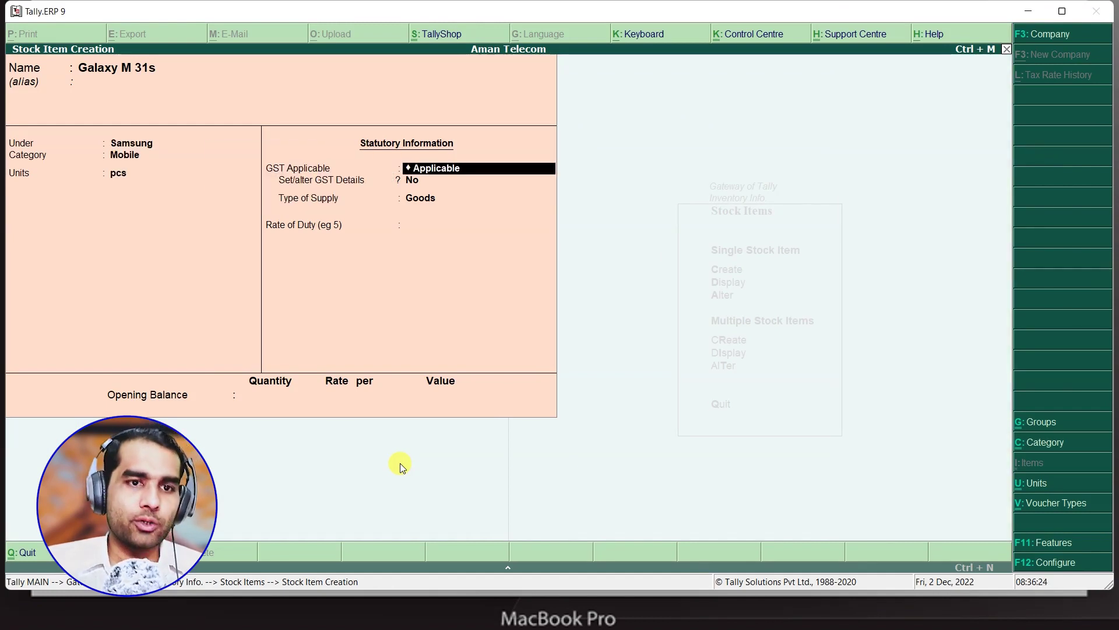
key(ctrl+a)
- Name the next stock item Galaxy M 31, checking the model name against the item list in the presentation
text(Galaxy)
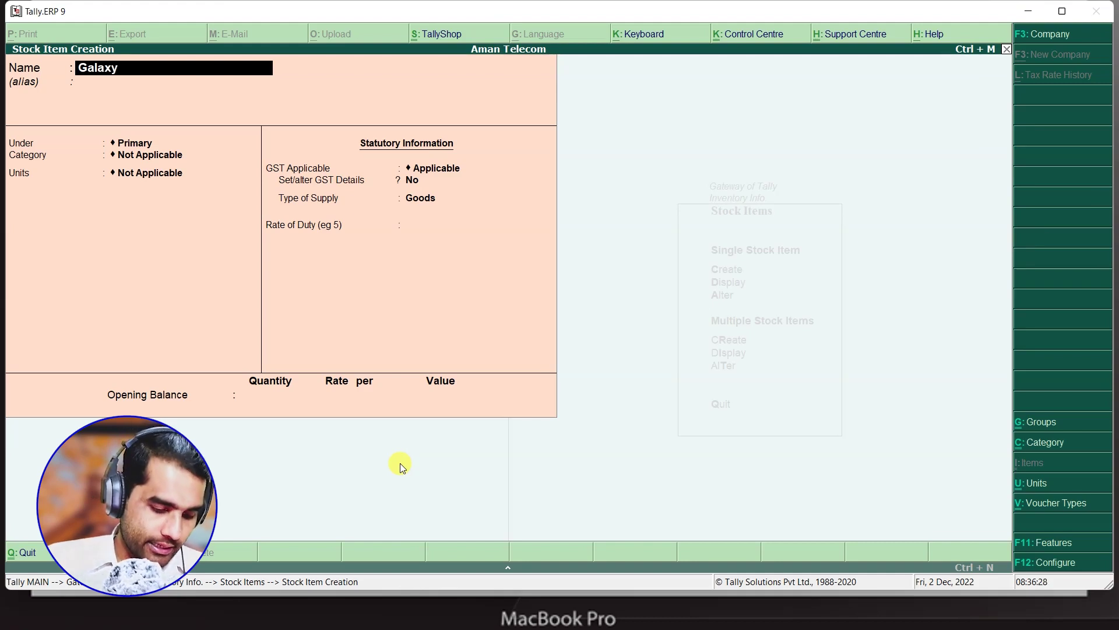
text( m 31)
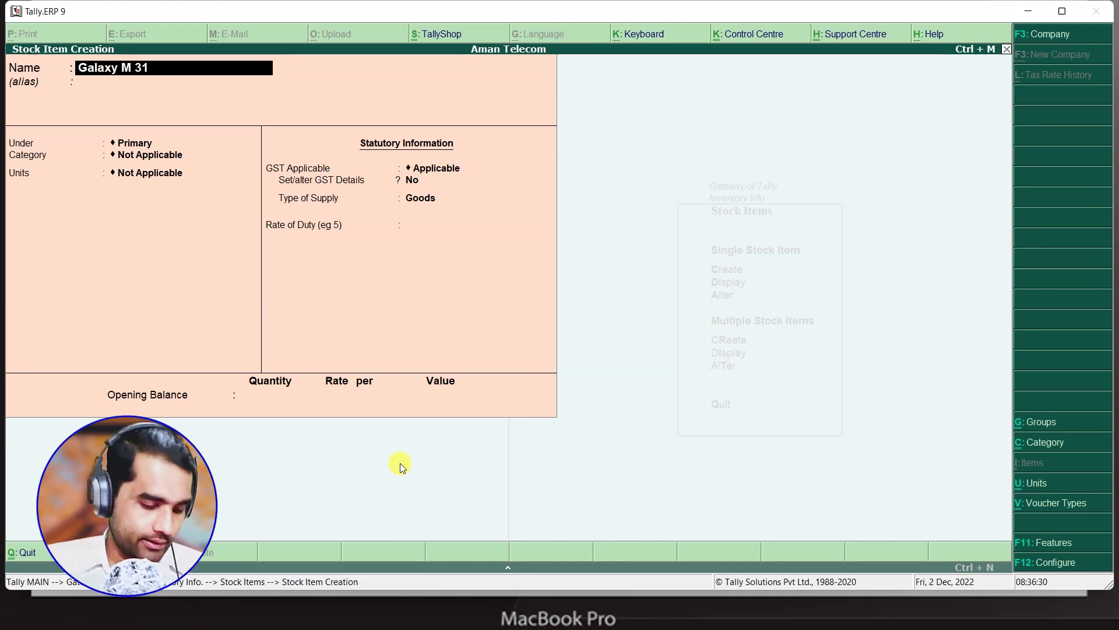
key(alt+Tab)
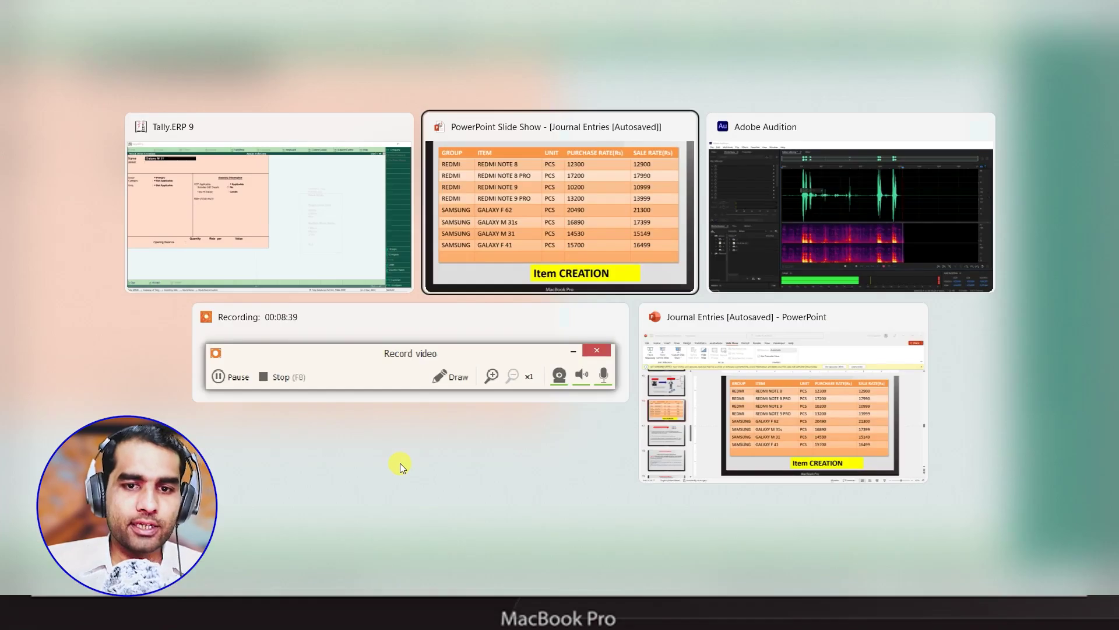
key(alt+Tab)
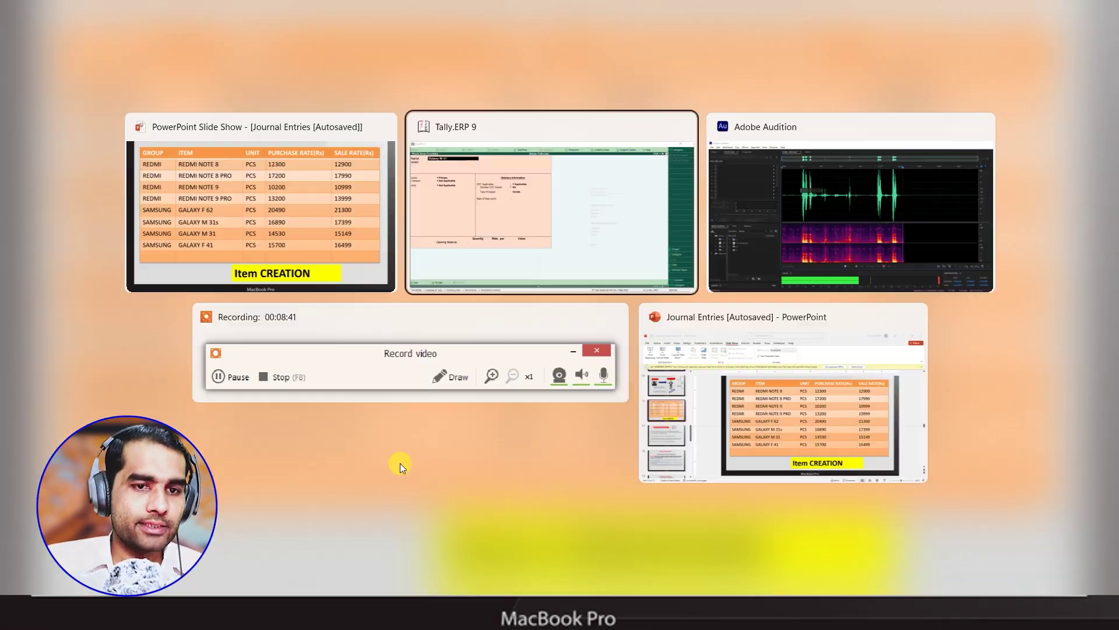
- Assign Galaxy M 31 to the Samsung group, category Mobile and unit pcs, and save the item
key(Return)
key(Return)
key(Down)
key(Down)
key(Return)
key(Down)
key(Return)
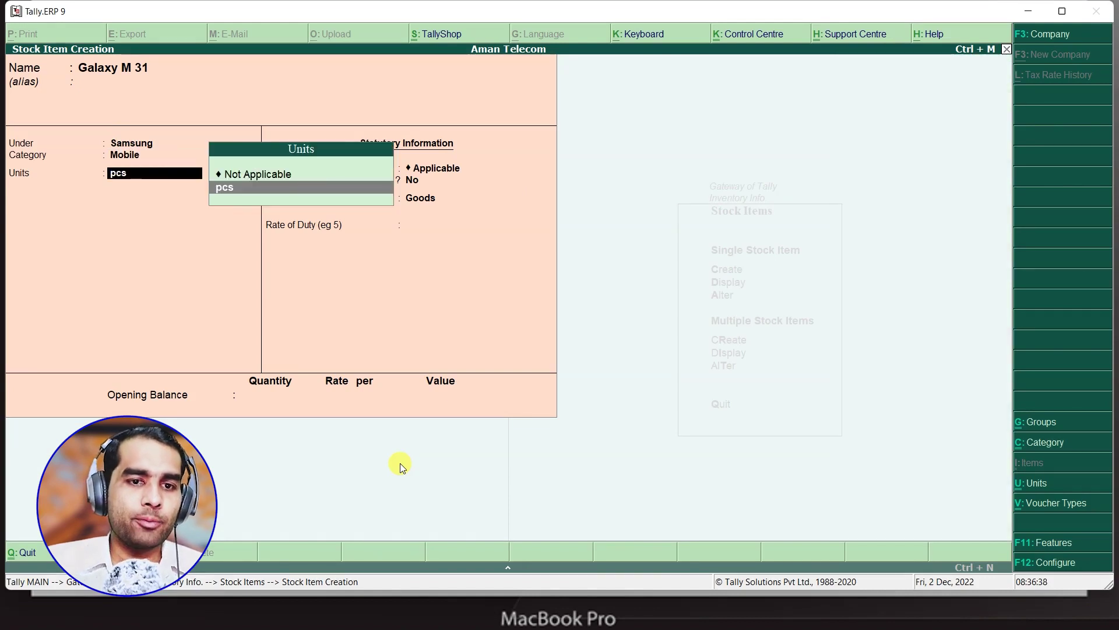
key(Return)
key(ctrl+a)
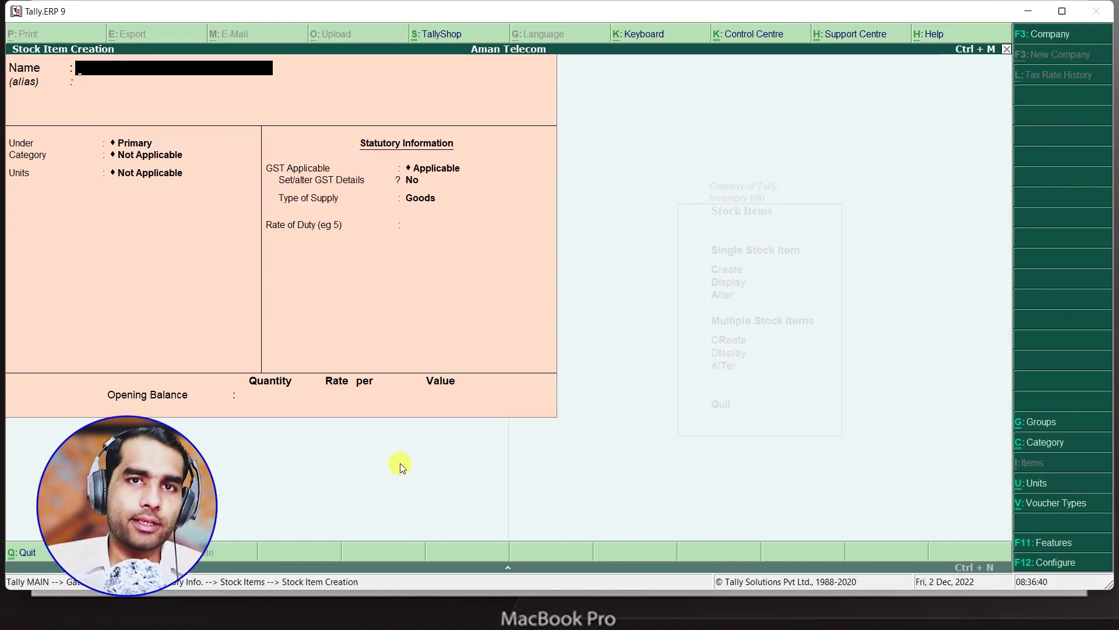
- Name the next stock item Galaxy F 41, checking the model name against the item list in the presentation
text(Gala)
key(BackSpace)
key(BackSpace)
text(ala)
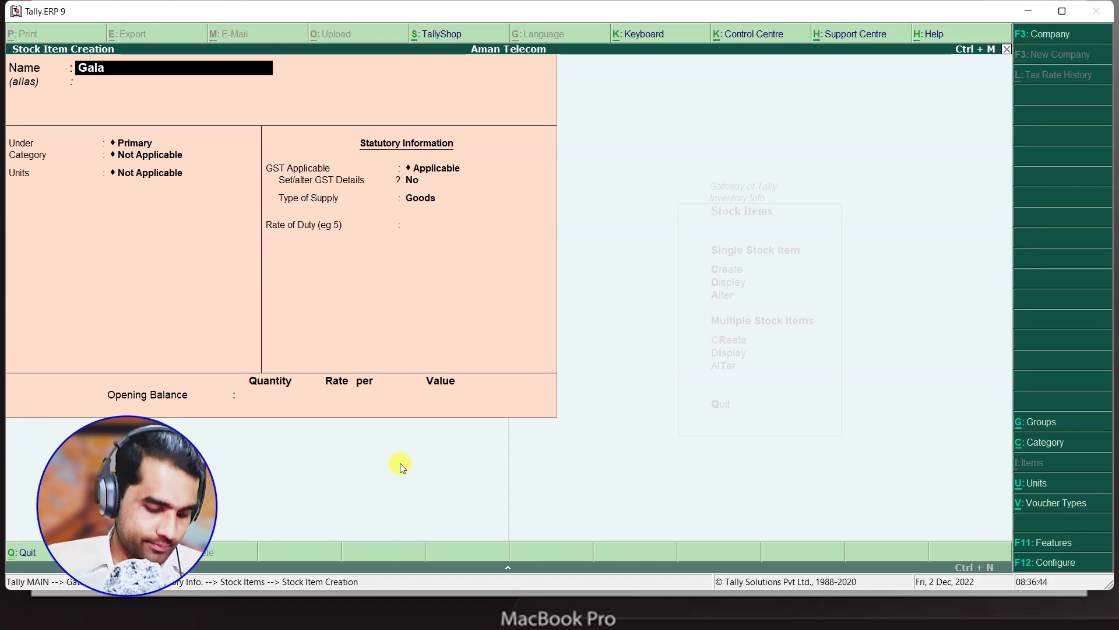
text(xy)
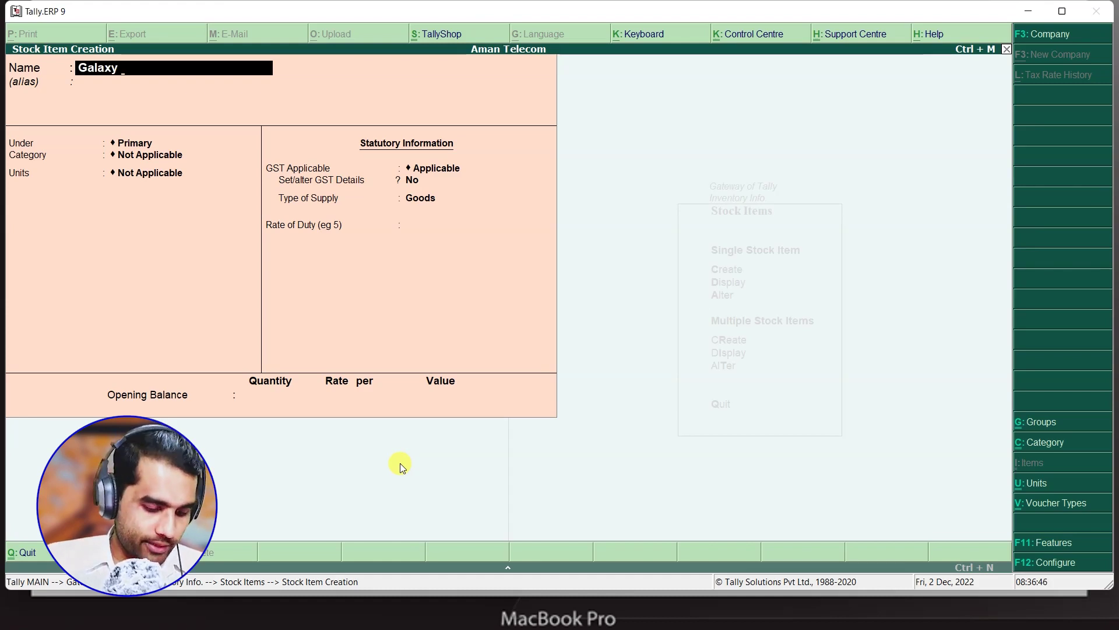
key(alt+Tab)
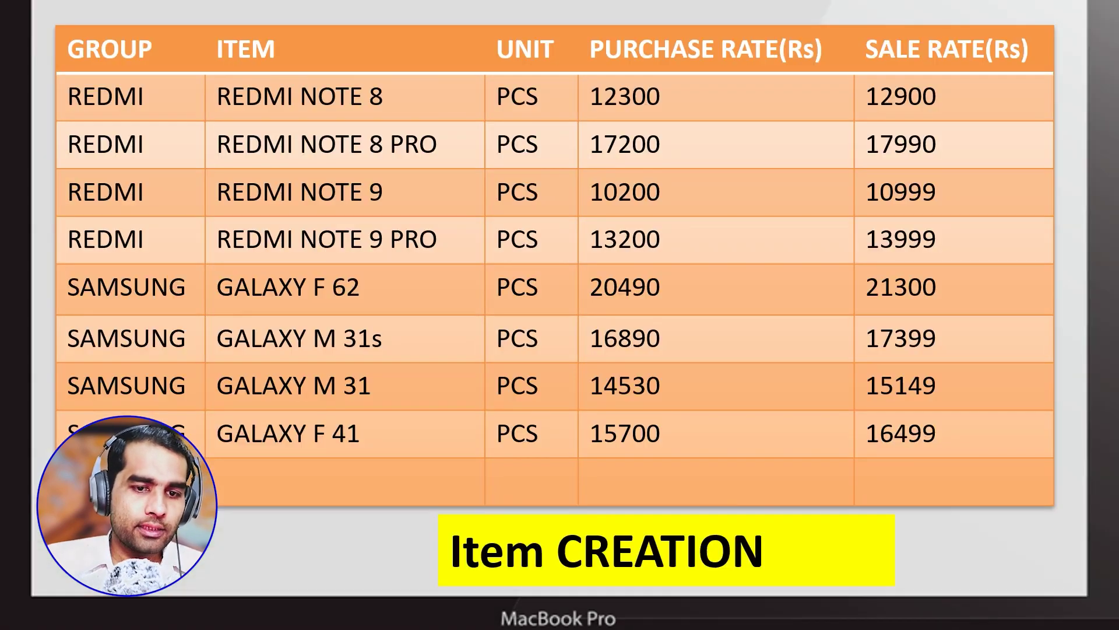
key(alt+Tab)
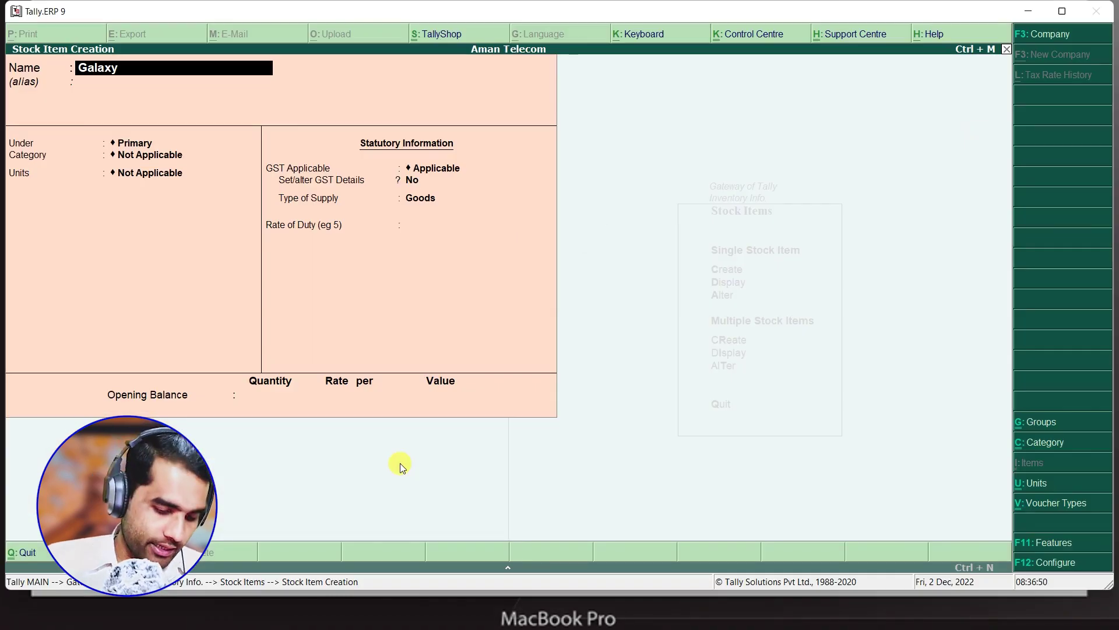
text(F 41)
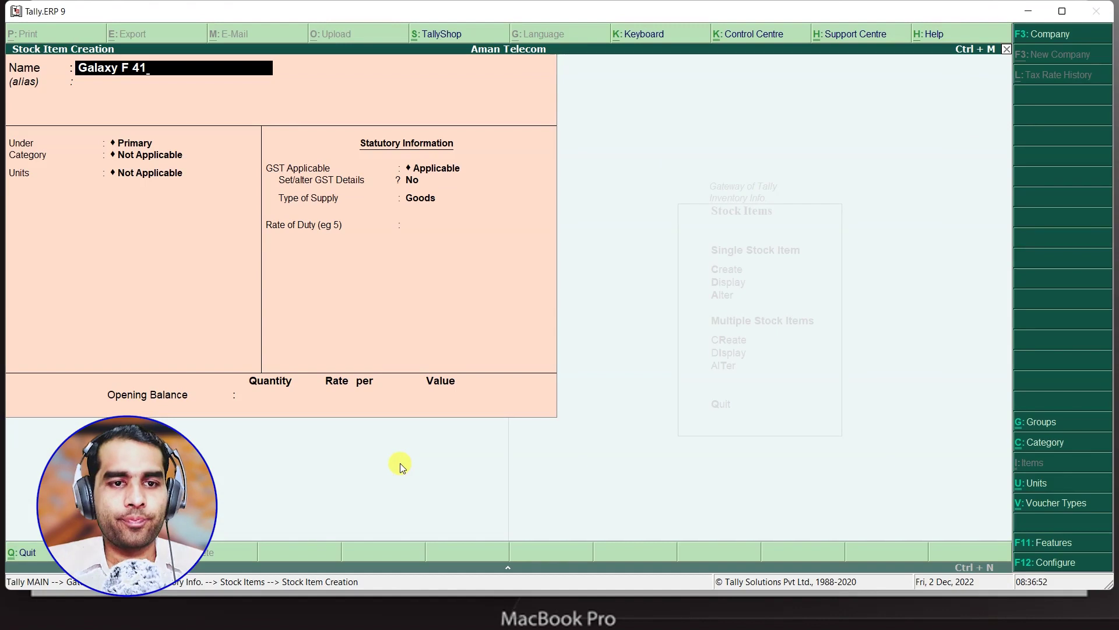
- Assign Galaxy F 41 to the Samsung group, category Mobile and unit pcs, and save the item
key(Return)
key(Return)
key(Down)
key(Down)
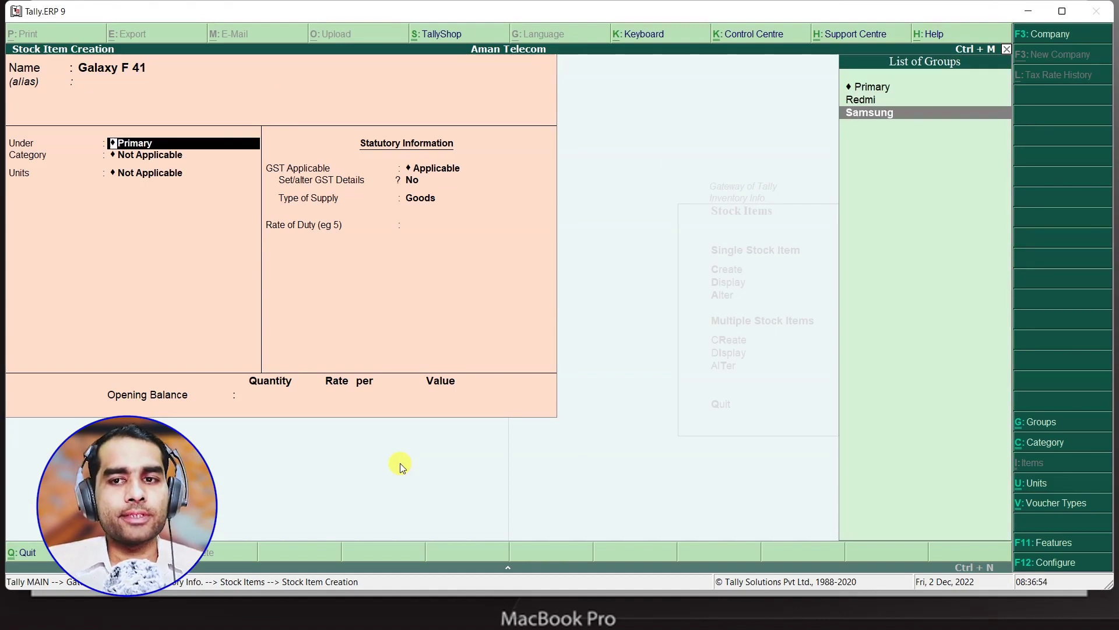
key(Return)
key(Down)
key(Return)
key(Return)
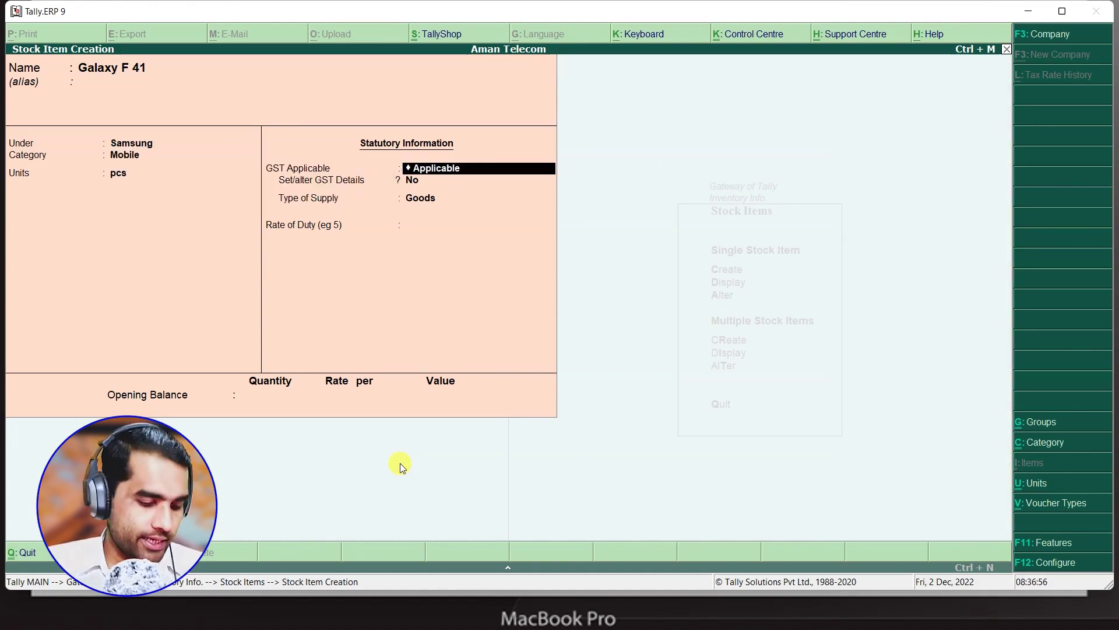
key(ctrl+a)
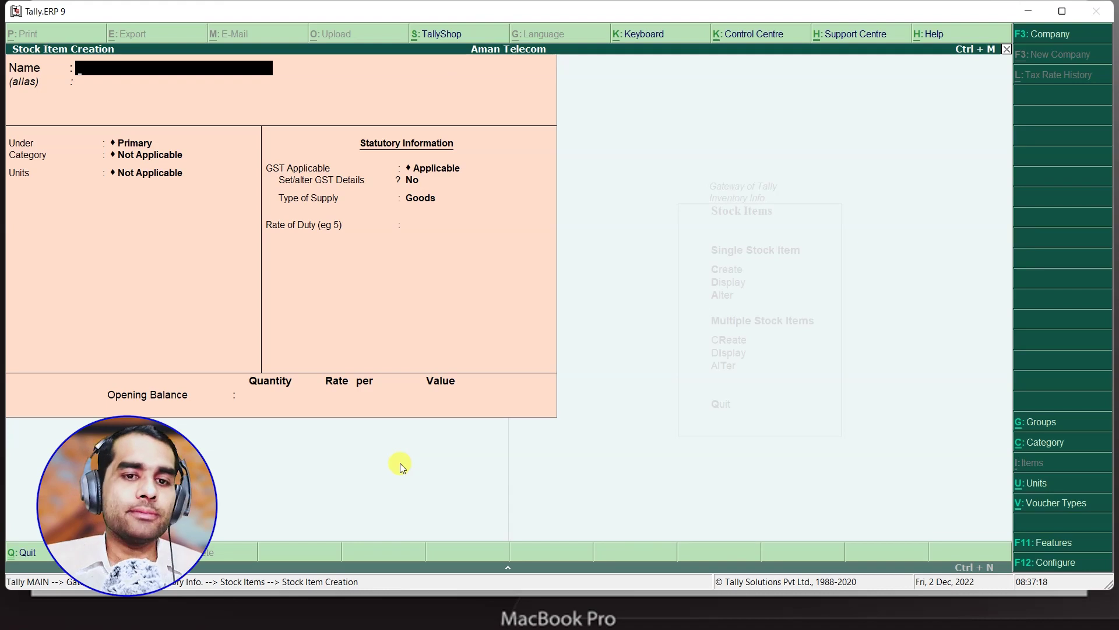
- Leave stock item creation and open the single ledger creation form in the accounts masters
key(Escape)
key(y)
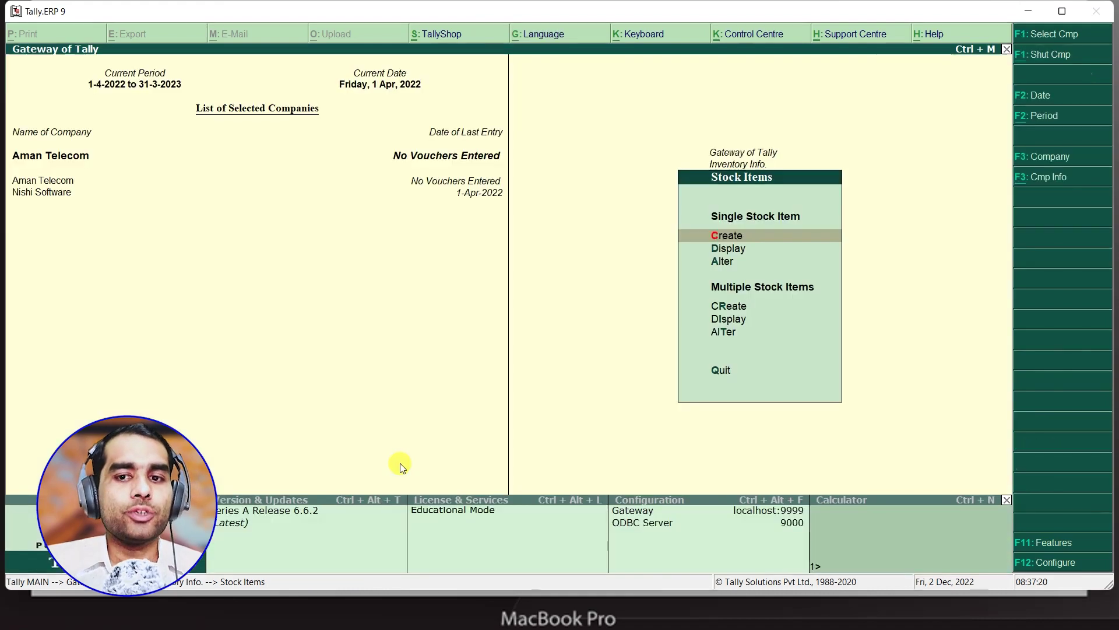
key(Escape)
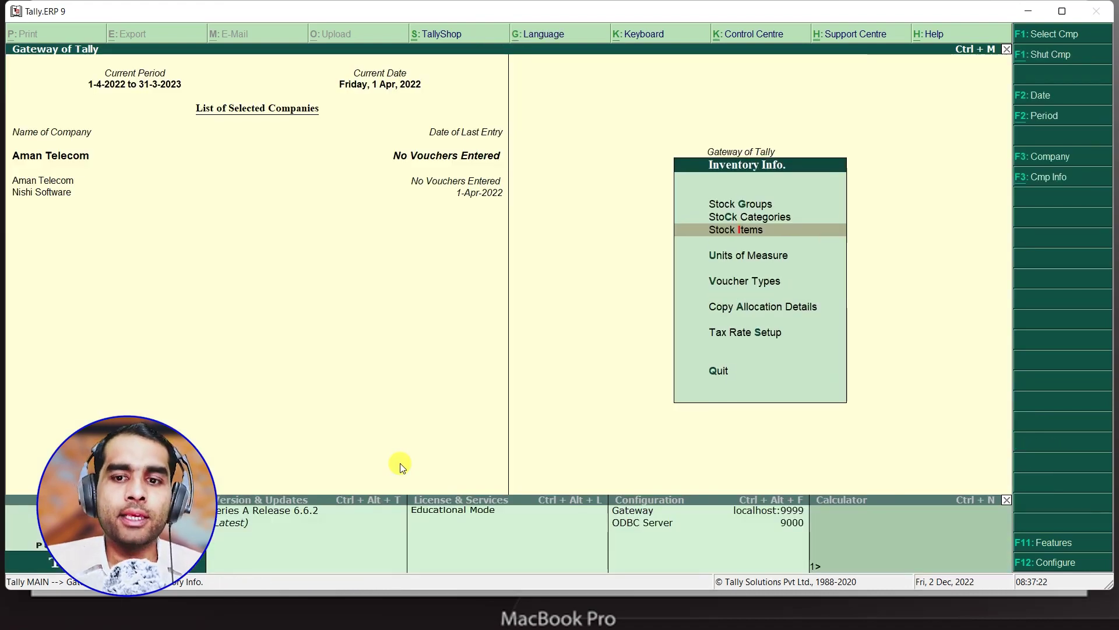
key(Escape)
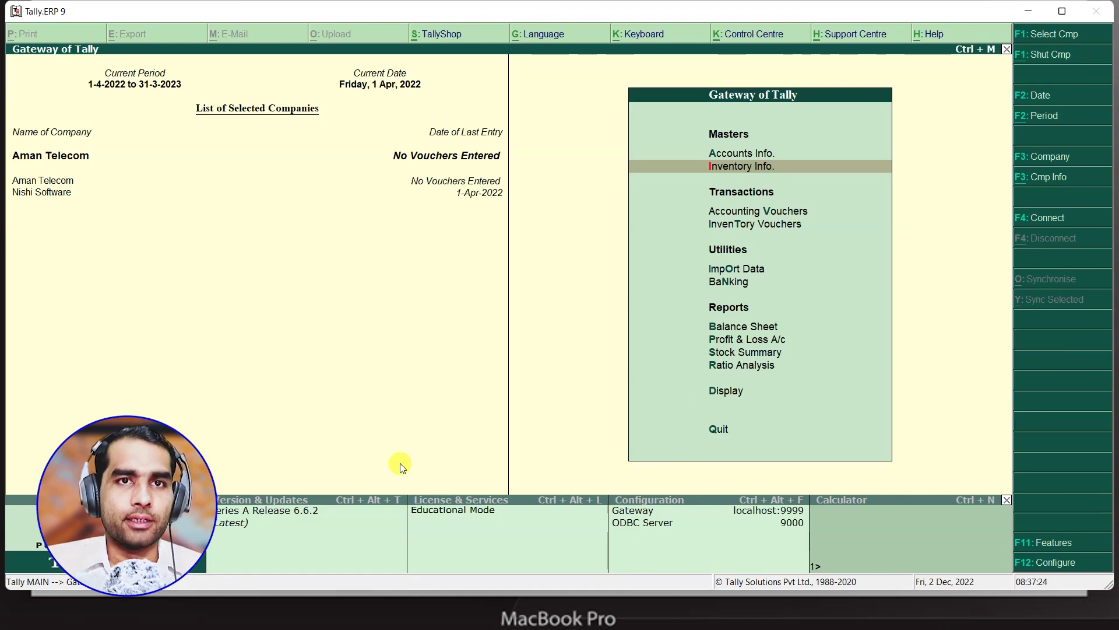
key(Up)
key(Return)
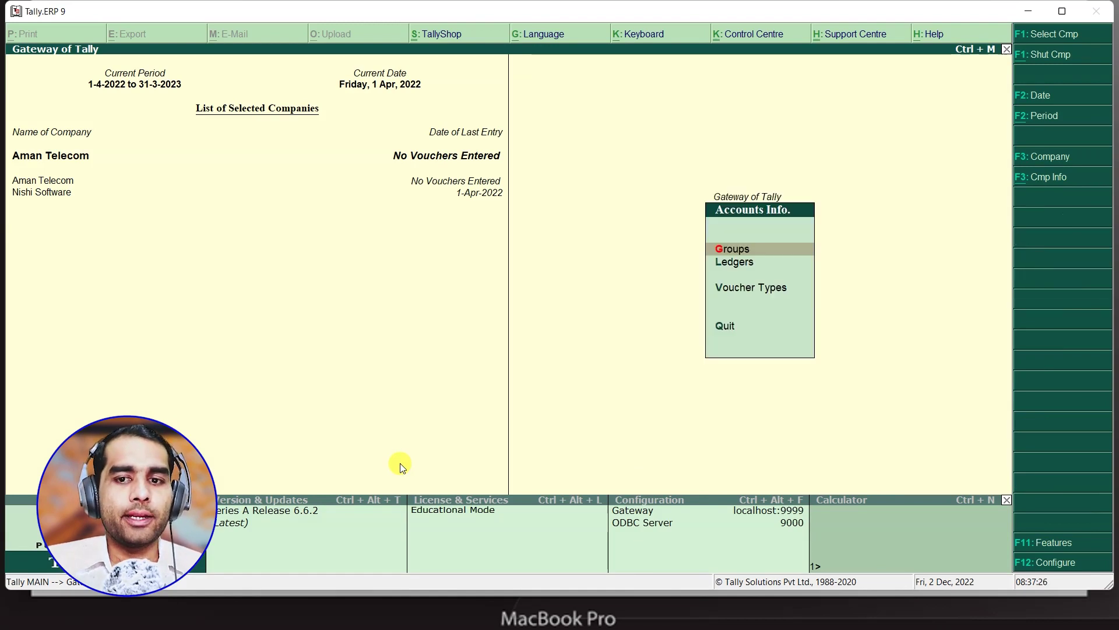
key(Down)
key(Return)
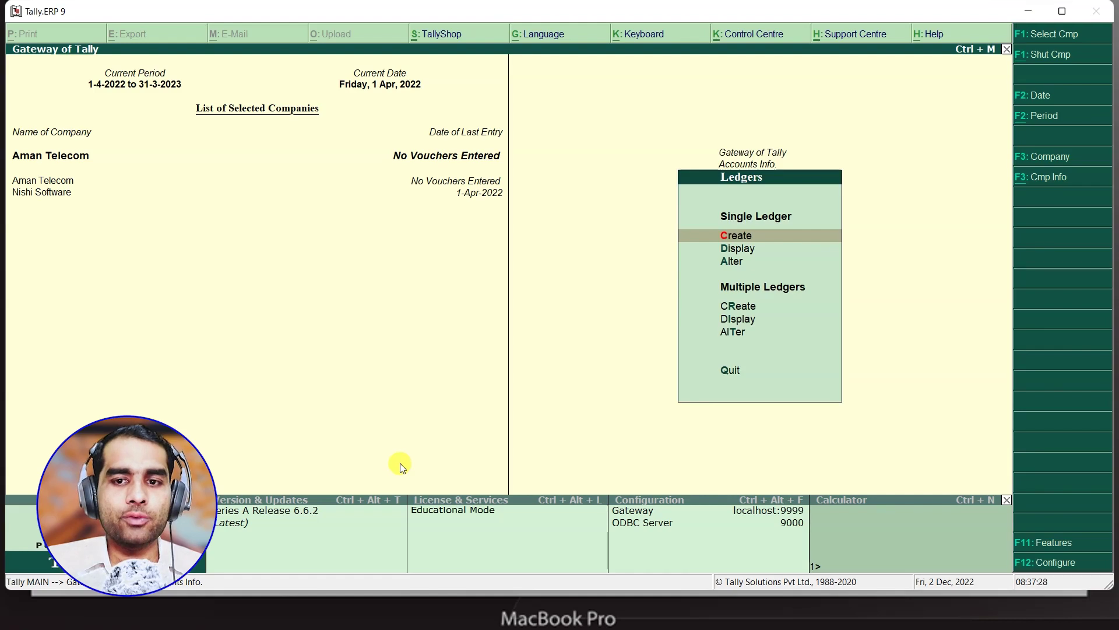
key(Return)
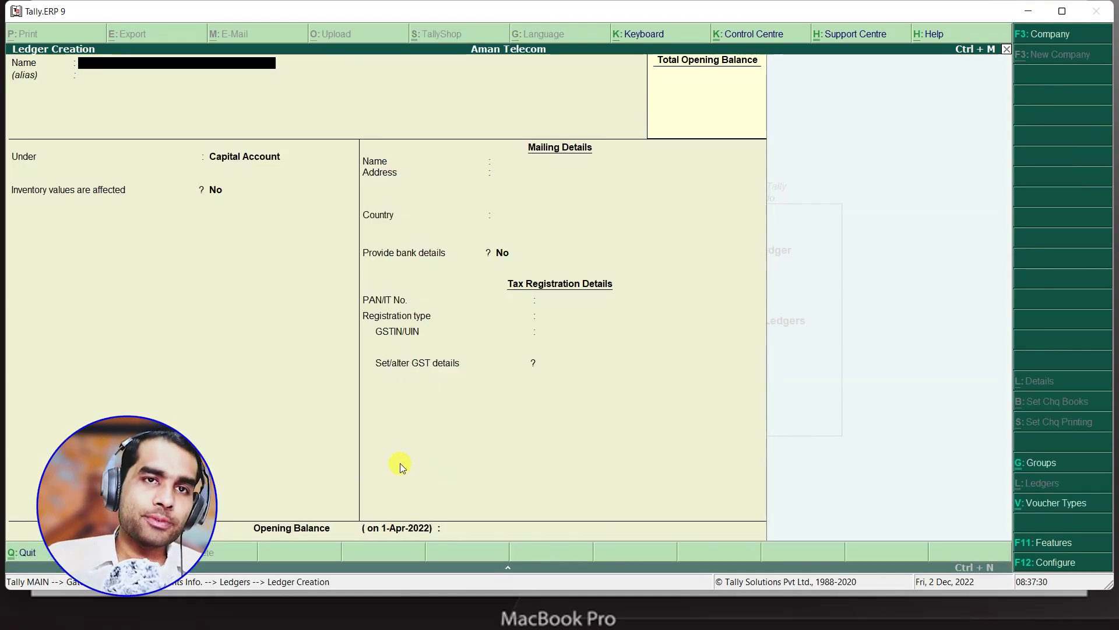
- Create a ledger named Purchase under Purchase Accounts and save it
text(Purc)
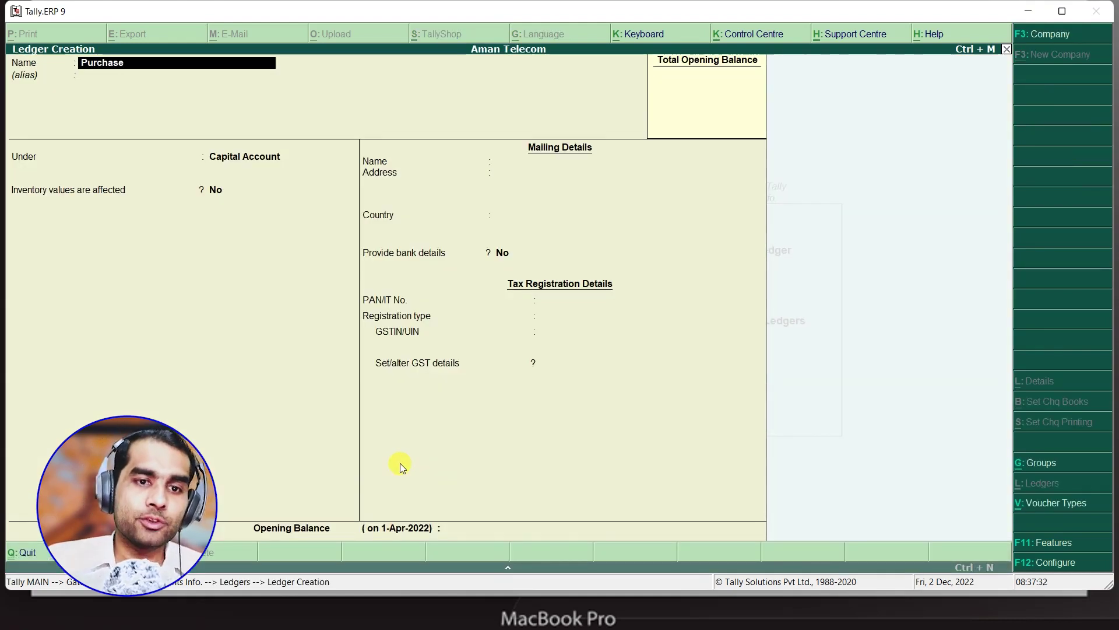
text(hase)
key(Return)
key(Return)
text(p)
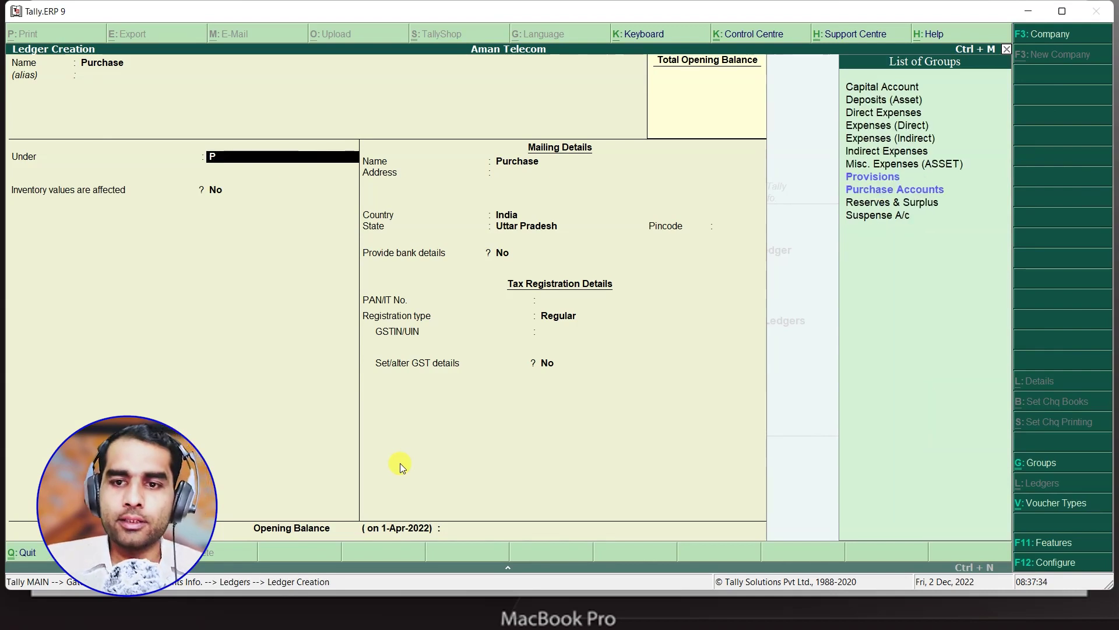
key(Down)
key(Return)
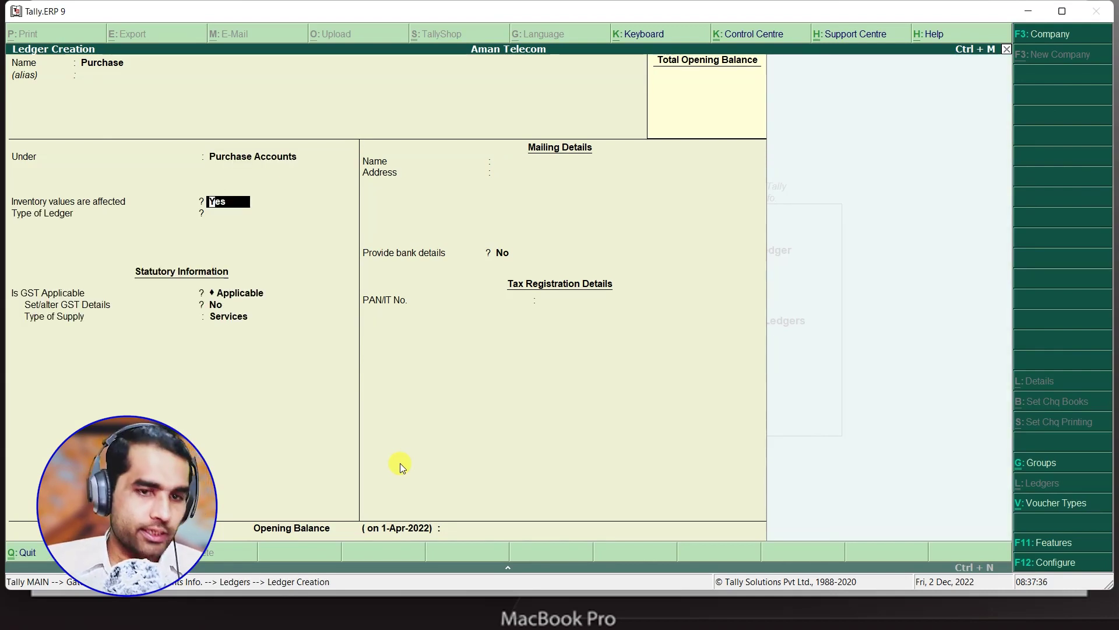
key(ctrl+a)
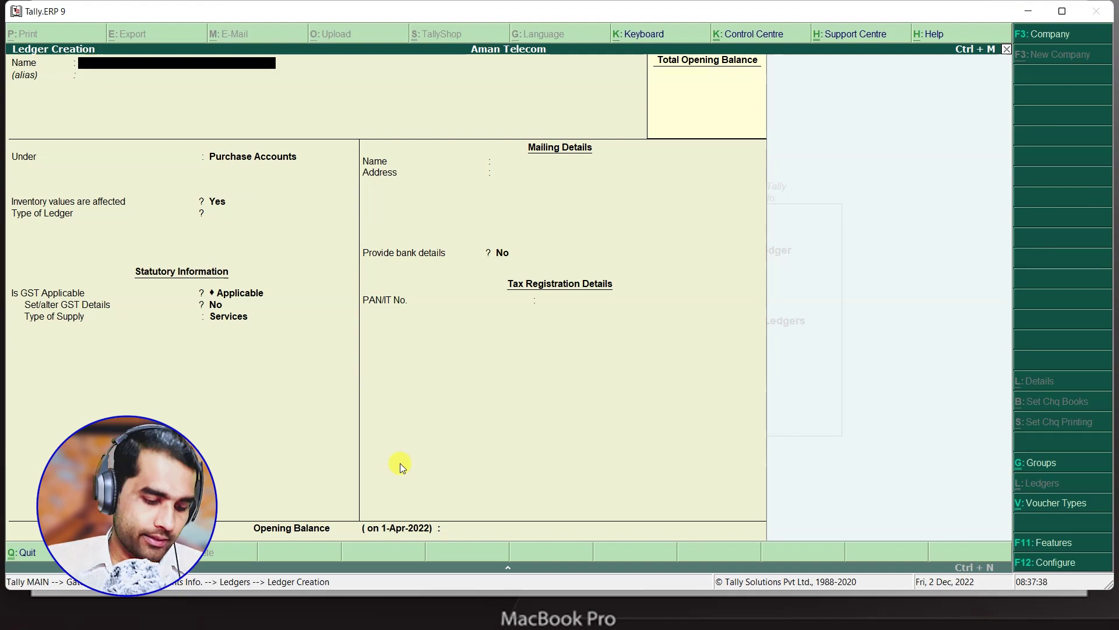
- Quit ledger creation and open the Purchase ledger for alteration
key(Escape)
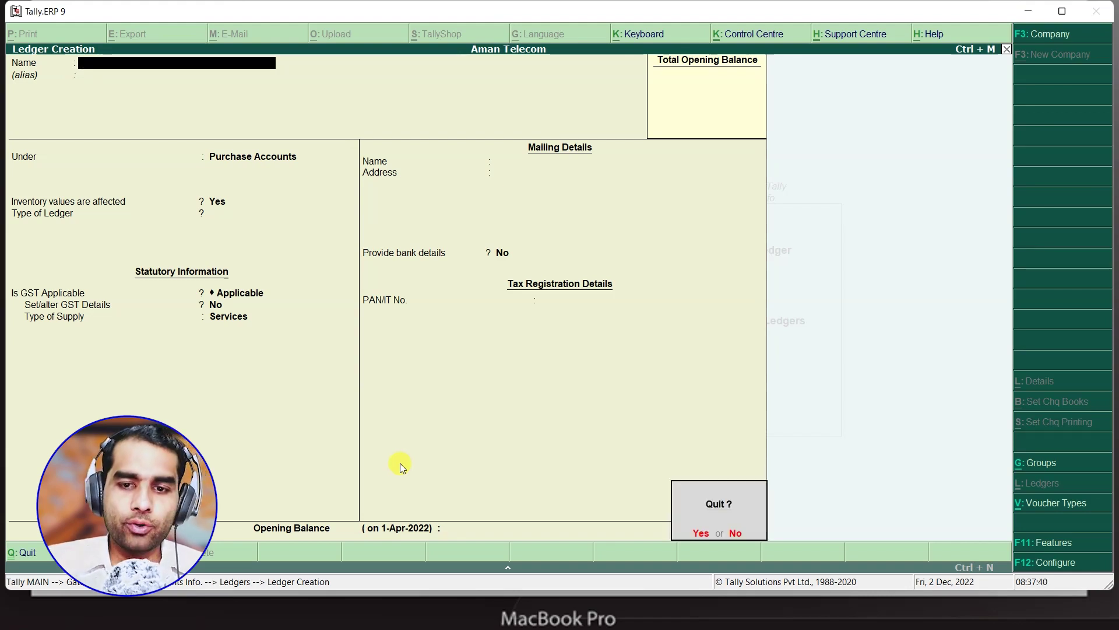
key(Return)
key(Down)
key(Down)
key(Return)
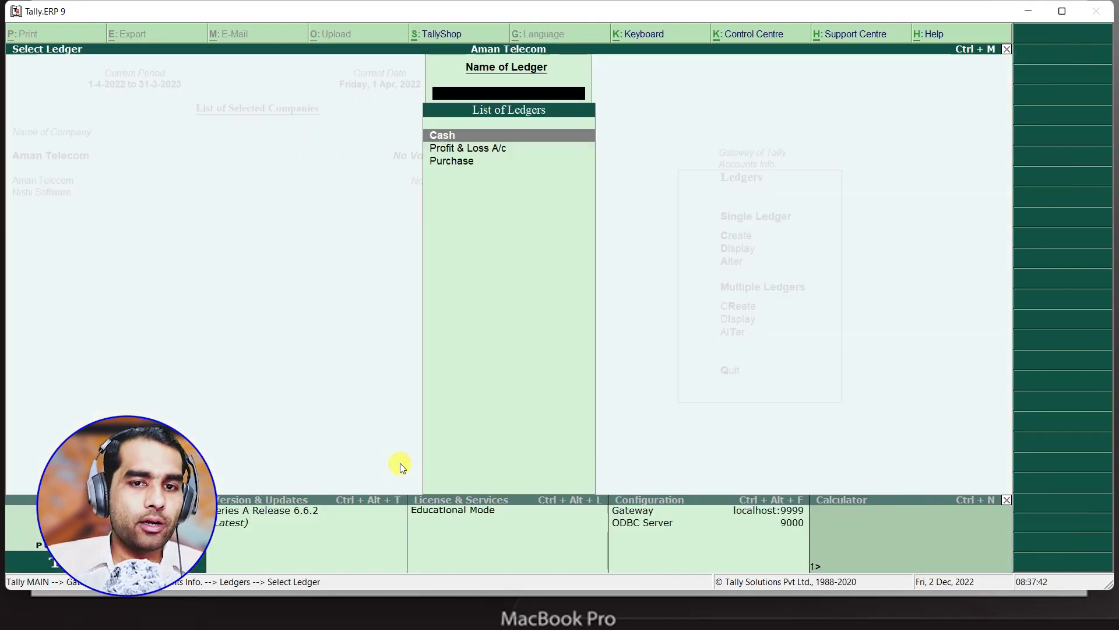
key(Down)
key(Down)
key(Return)
- Change the Purchase ledger's type of supply to Goods, keep the type of ledger Not Applicable, and save it
key(Return)
key(Return)
key(Return)
key(Return)
key(Return)
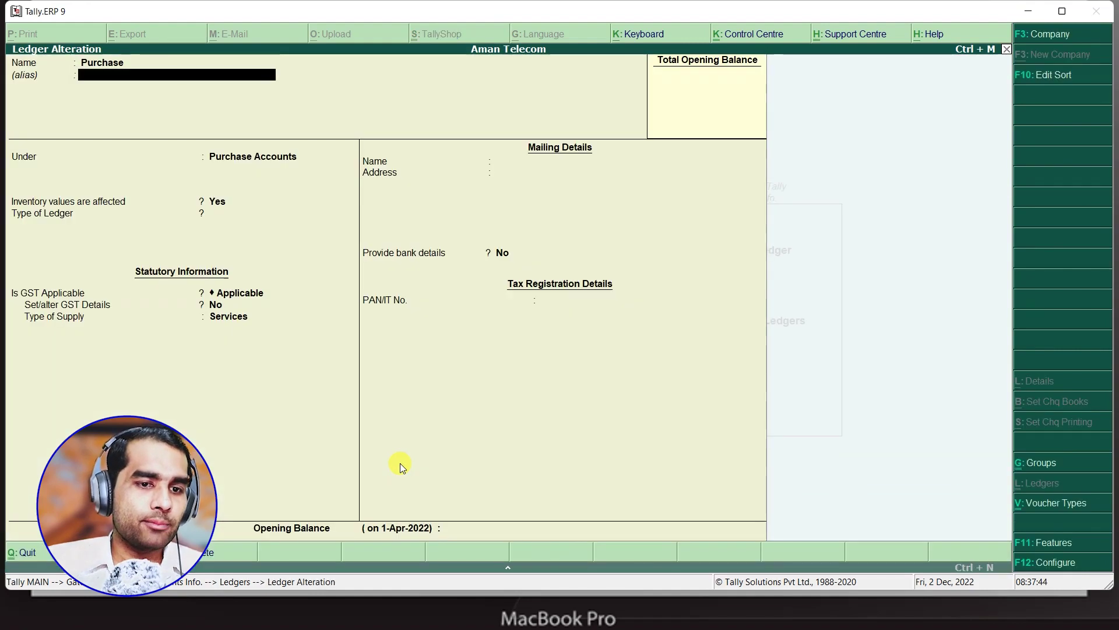
key(Return)
key(Return)
key(Up)
key(Return)
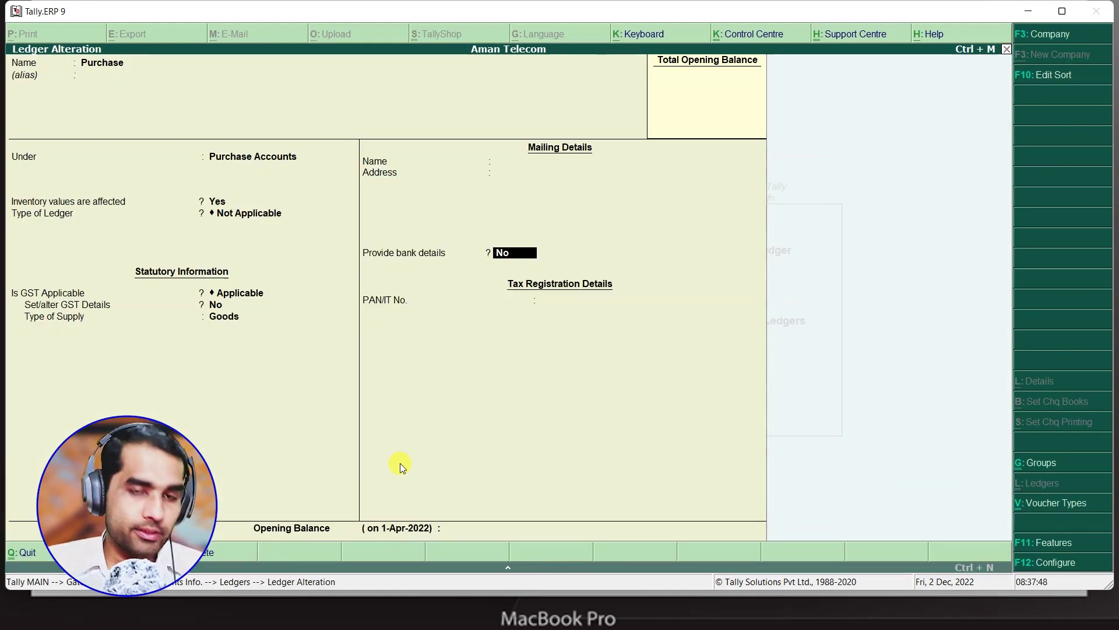
key(ctrl+a)
- Return to single ledger creation and name the new ledger Sales
key(Escape)
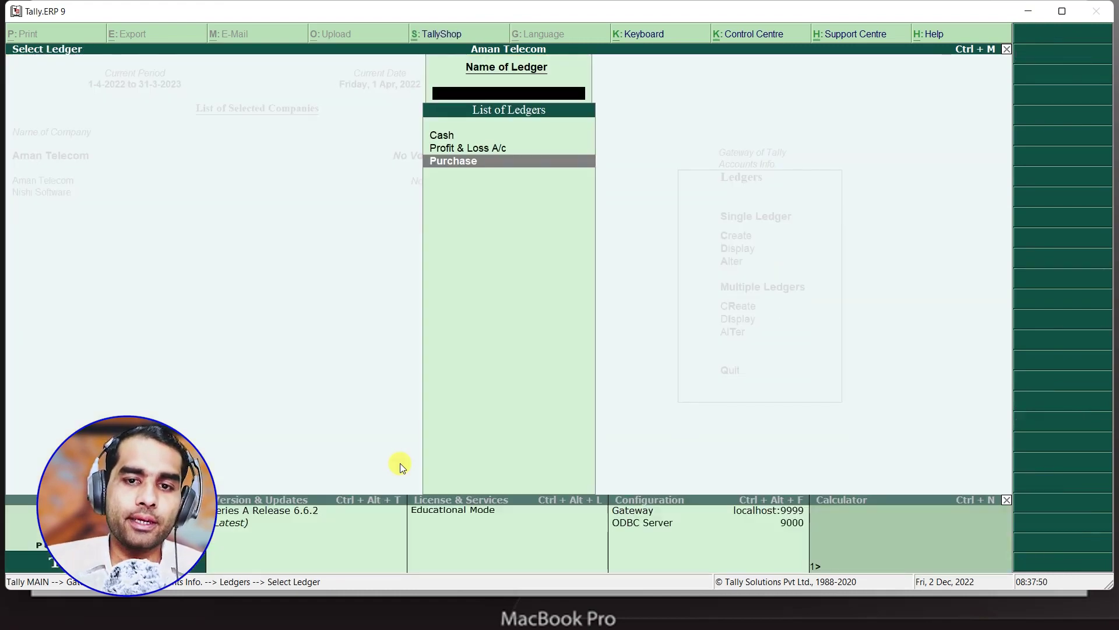
key(Escape)
key(Up)
key(Up)
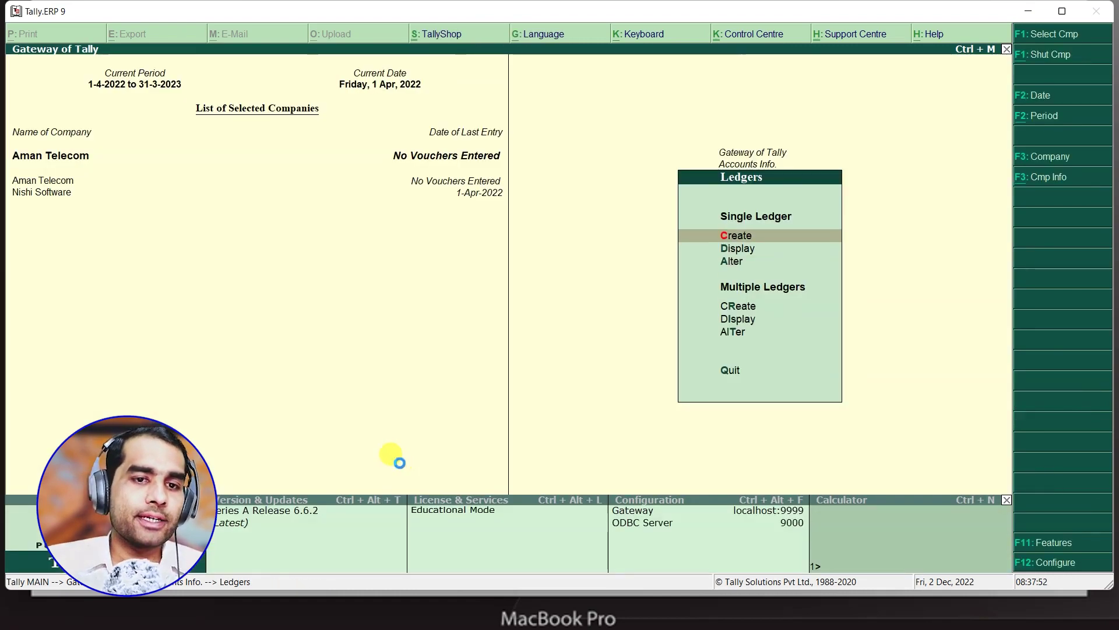
key(Return)
text(Sale)
key(BackSpace)
key(BackSpace)
text(les)
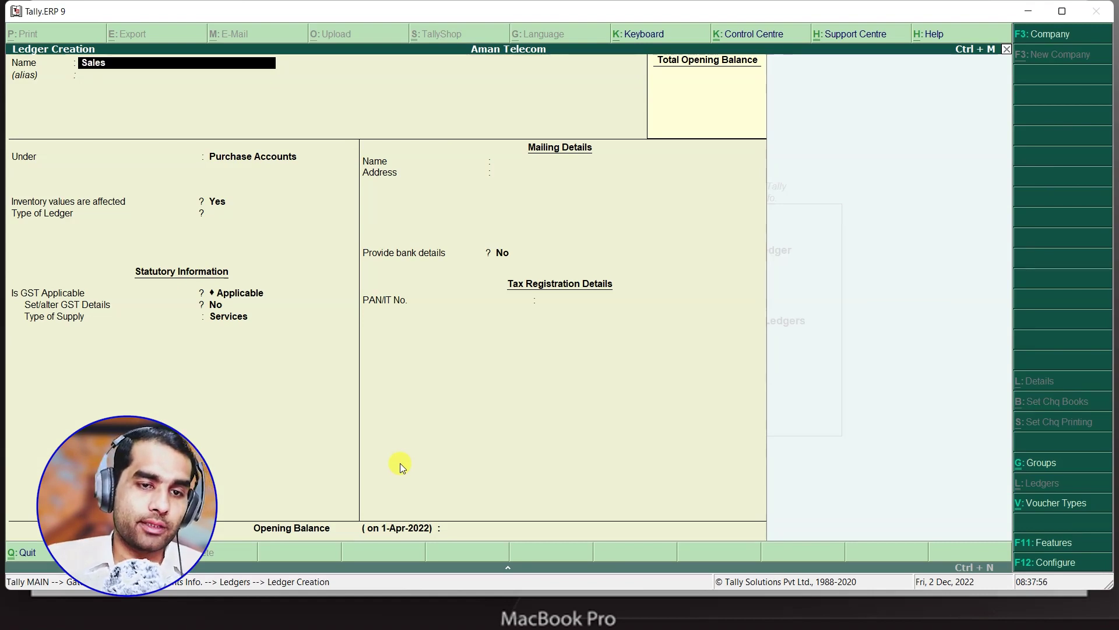
- Place the Sales ledger under Sales Accounts, set its type of supply to Goods, and save it
key(Return)
key(Return)
text(S)
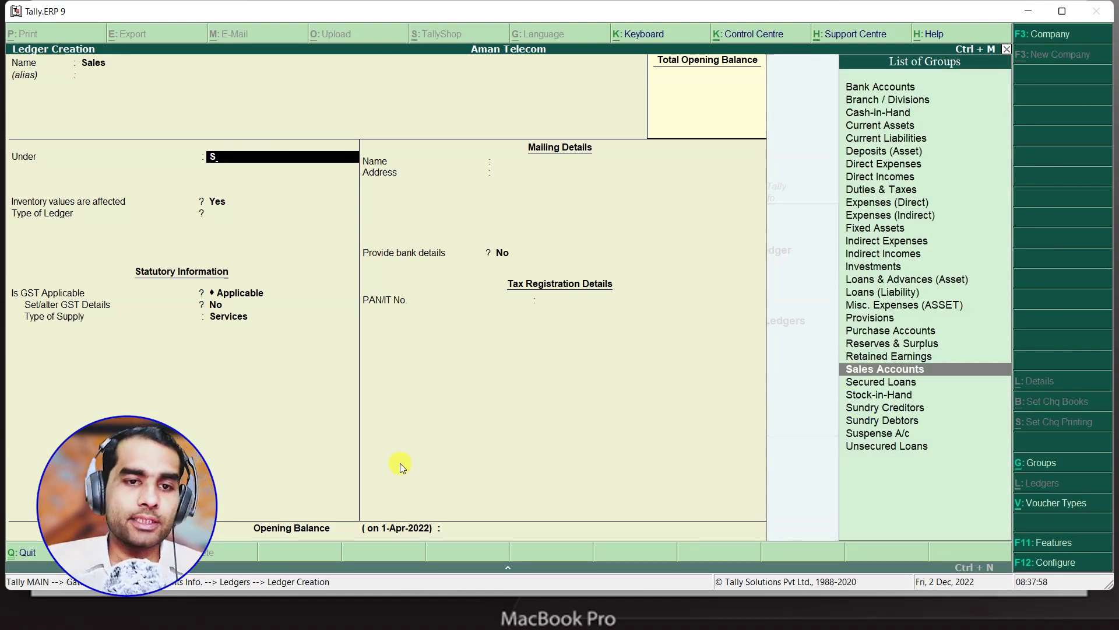
key(Return)
key(Return)
key(Return)
key(Return)
key(Up)
key(Return)
key(ctrl+a)
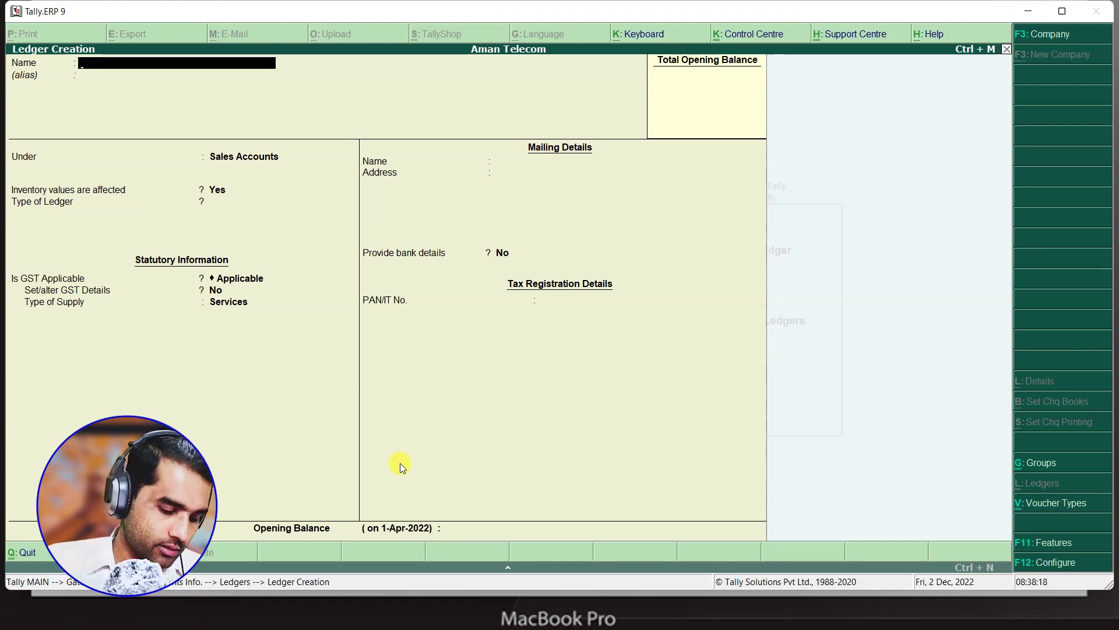
- Create a ledger in the creditor's name under Sundry Creditors, keep the remaining defaults, and save it
text(Shivam Cred)
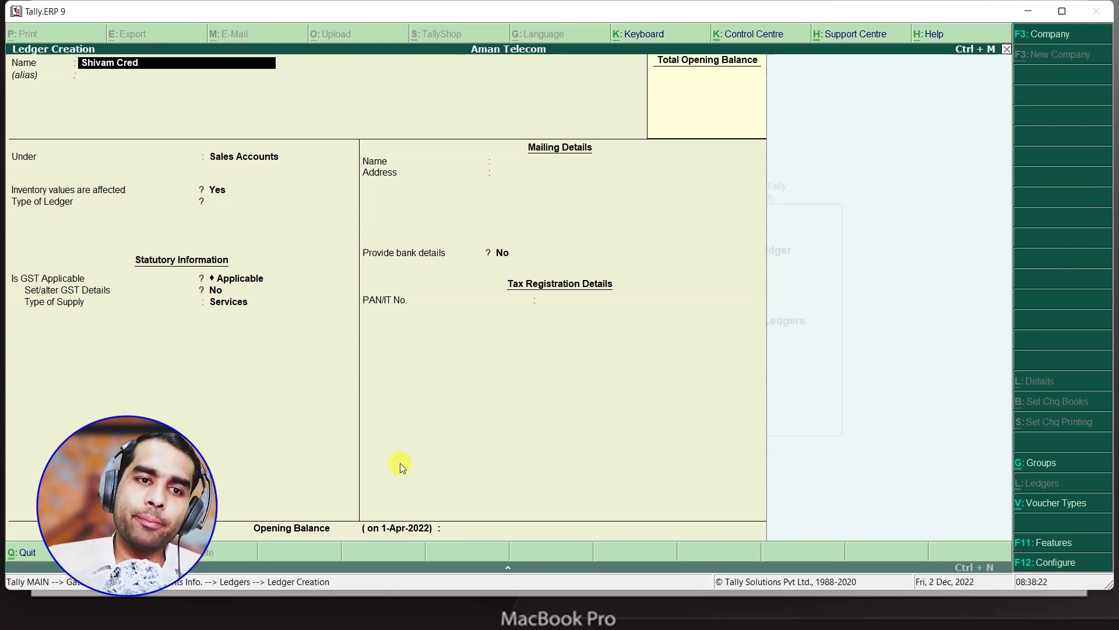
text(ito)
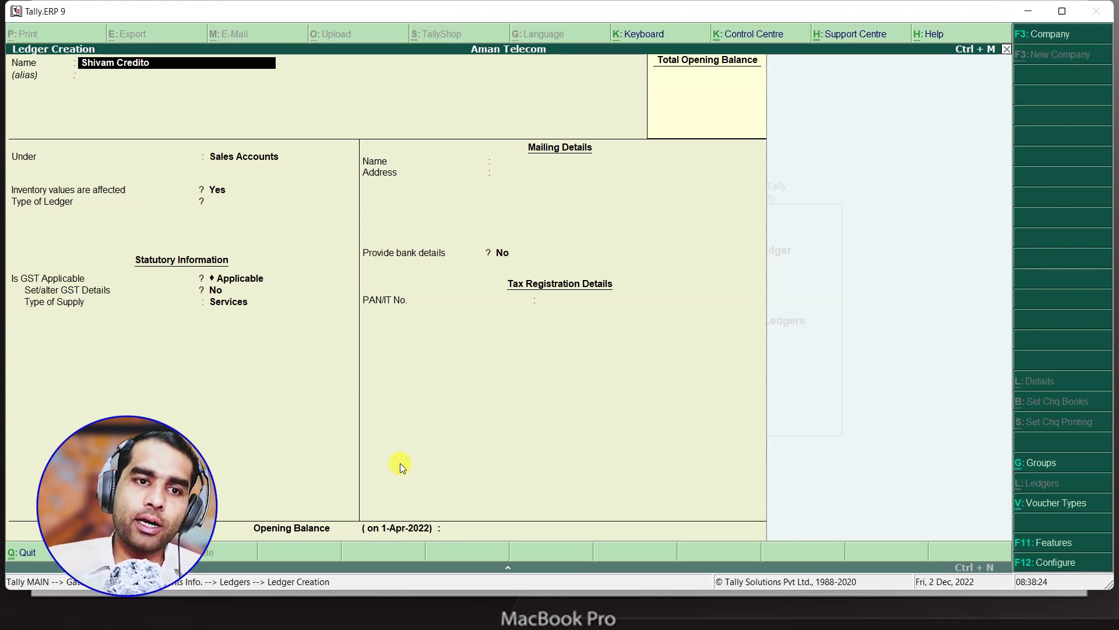
text(r)
key(Return)
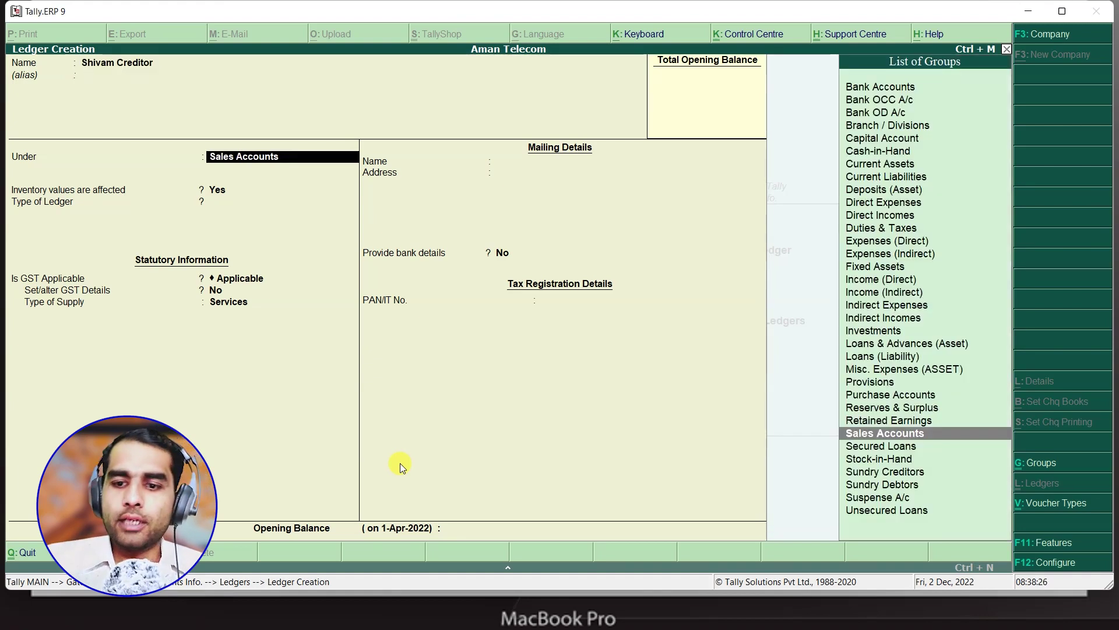
text(S)
key(Down)
key(Down)
key(Down)
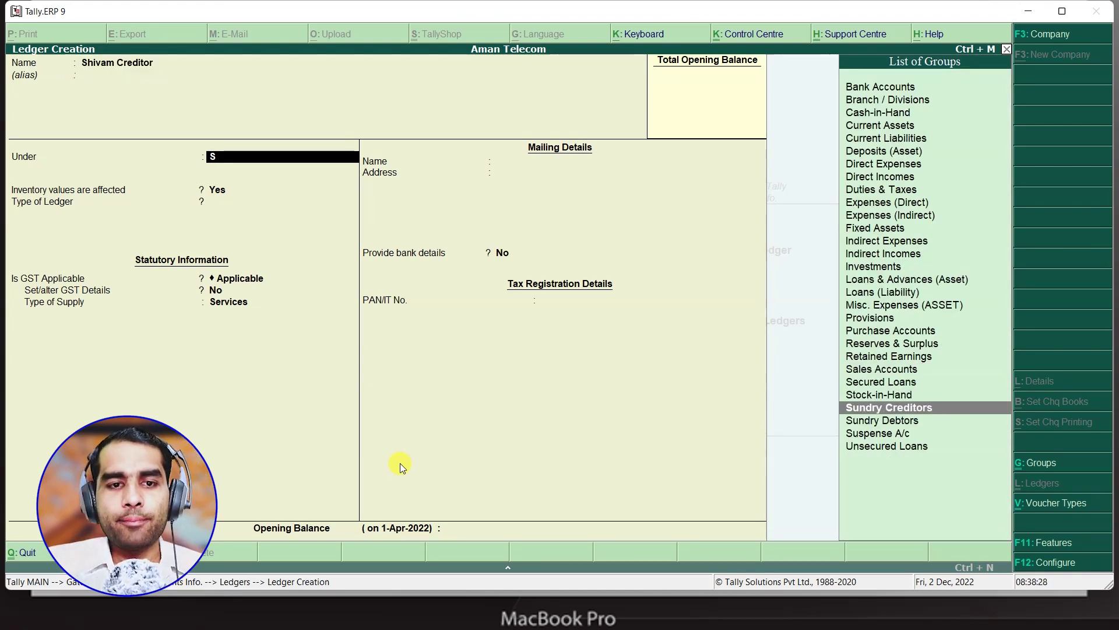
key(Return)
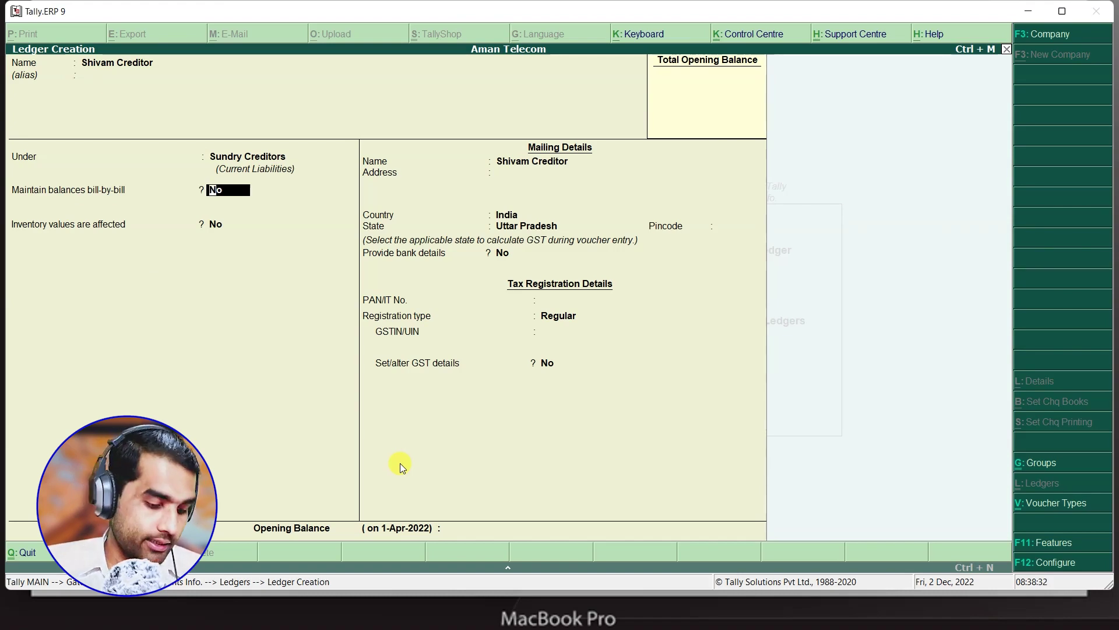
key(ctrl+a)
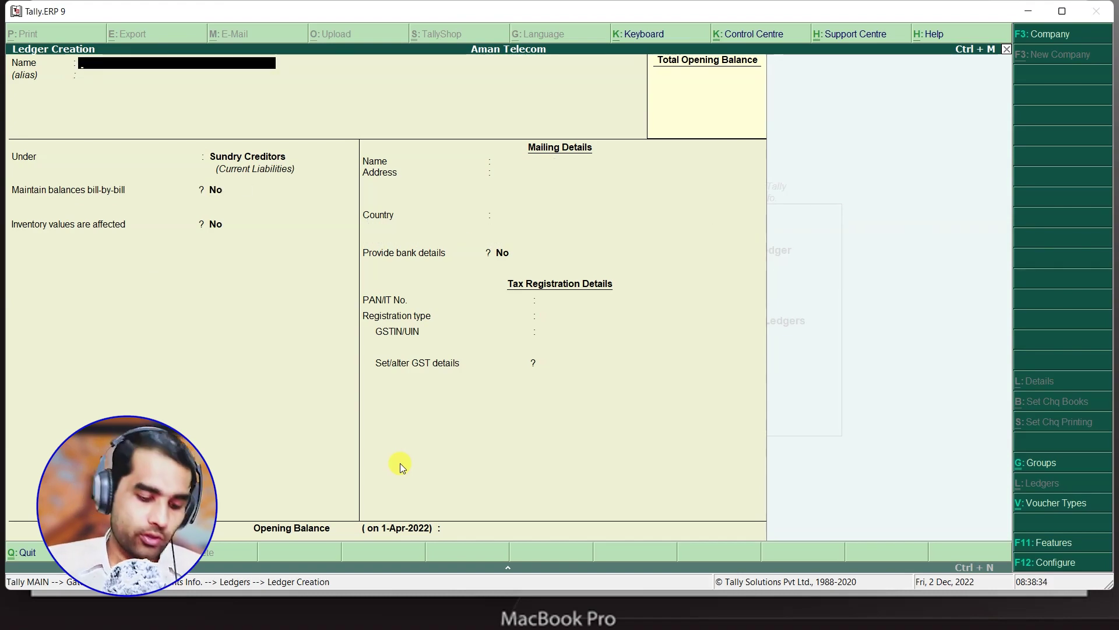
- Create a ledger in the debtor's name under Sundry Debtors, keep the remaining defaults, and save it
text(Roh)
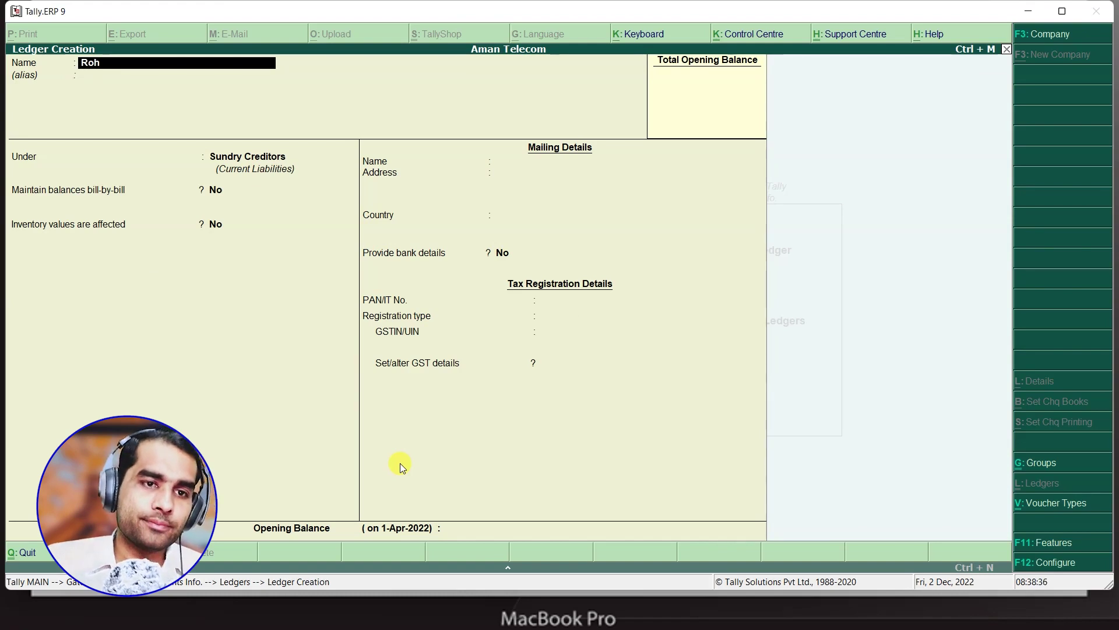
text(an Debtor)
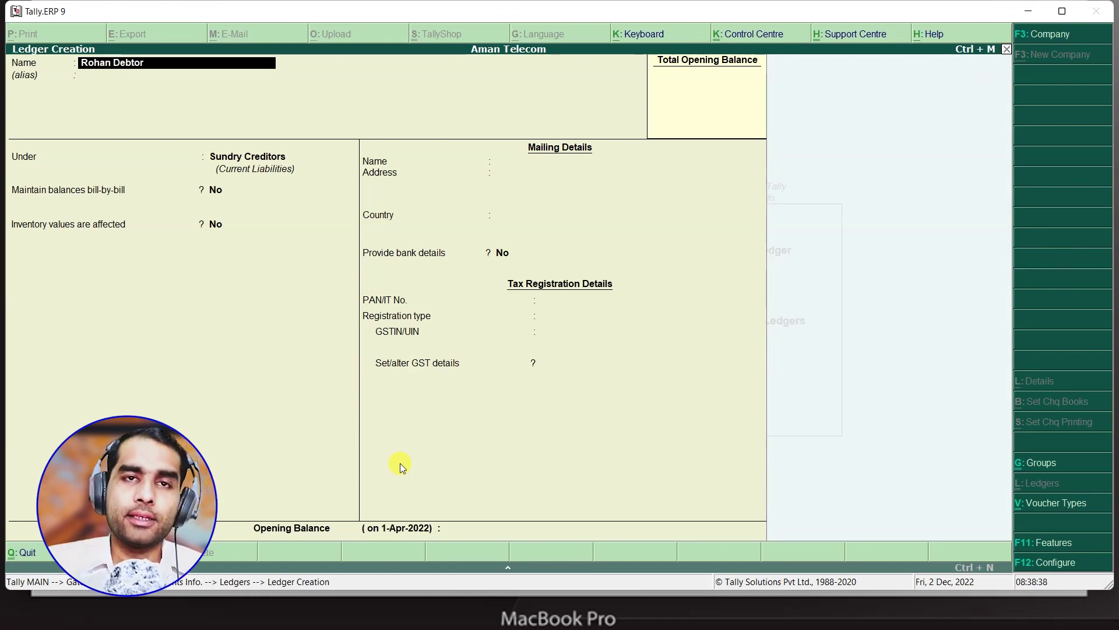
key(Return)
key(Return)
text(S)
key(Down)
key(Down)
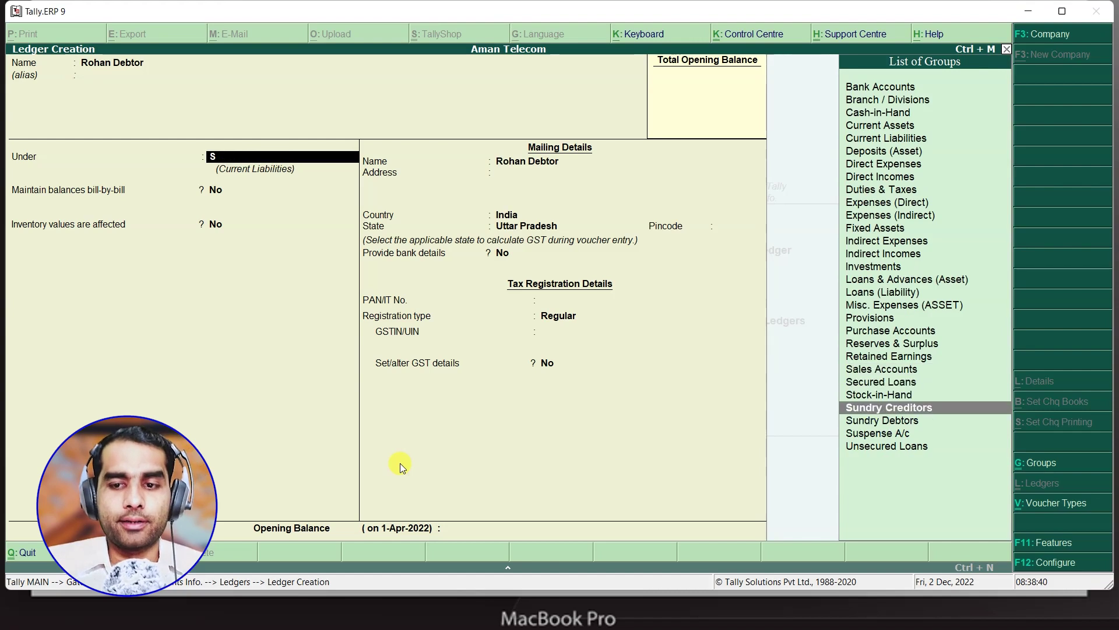
key(Return)
key(ctrl+a)
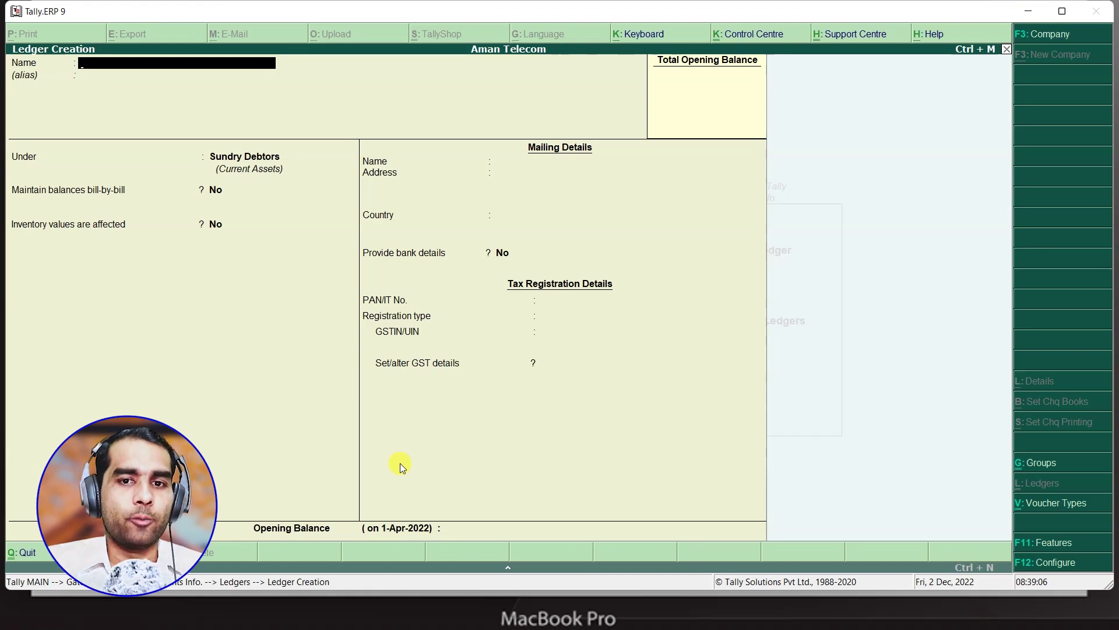
- Quit ledger creation and open a new Purchase voucher under Accounting Vouchers
key(Escape)
key(y)
key(Escape)
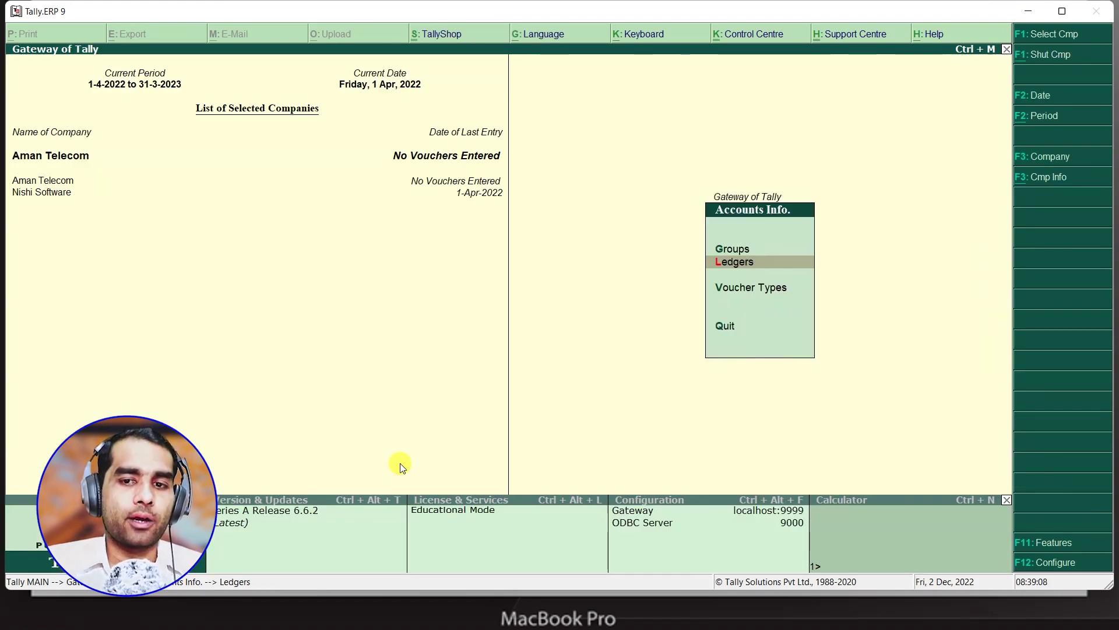
key(Escape)
key(Down)
key(Down)
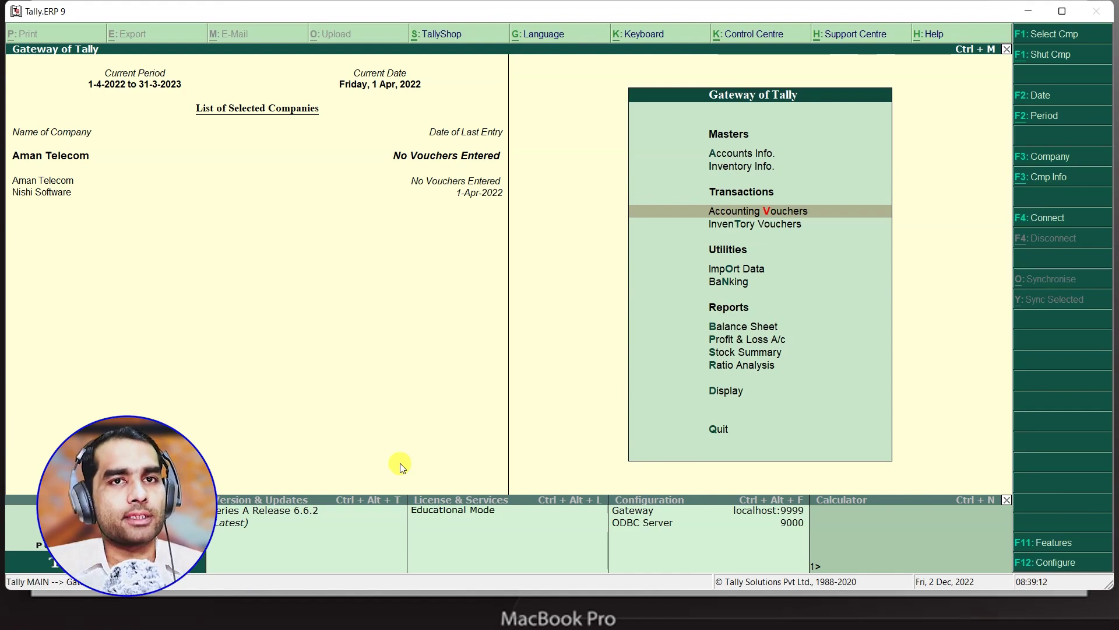
key(Return)
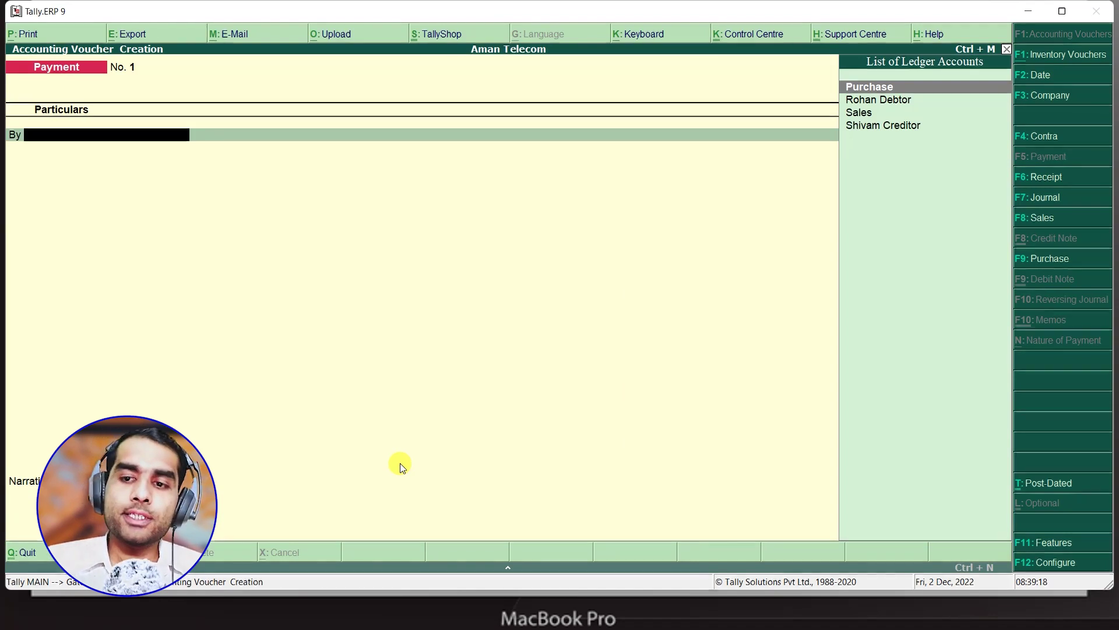
click(1043, 260)
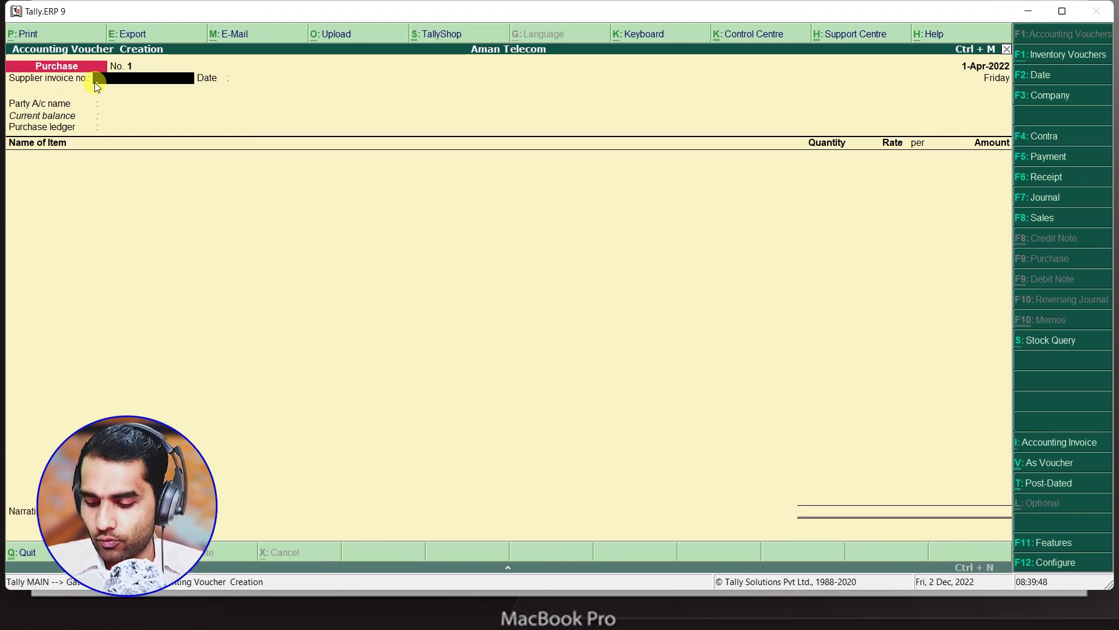
- Enter supplier invoice number 103 dated 1-Apr-2022 and choose the creditor's ledger as the party account
text(3)
key(Return)
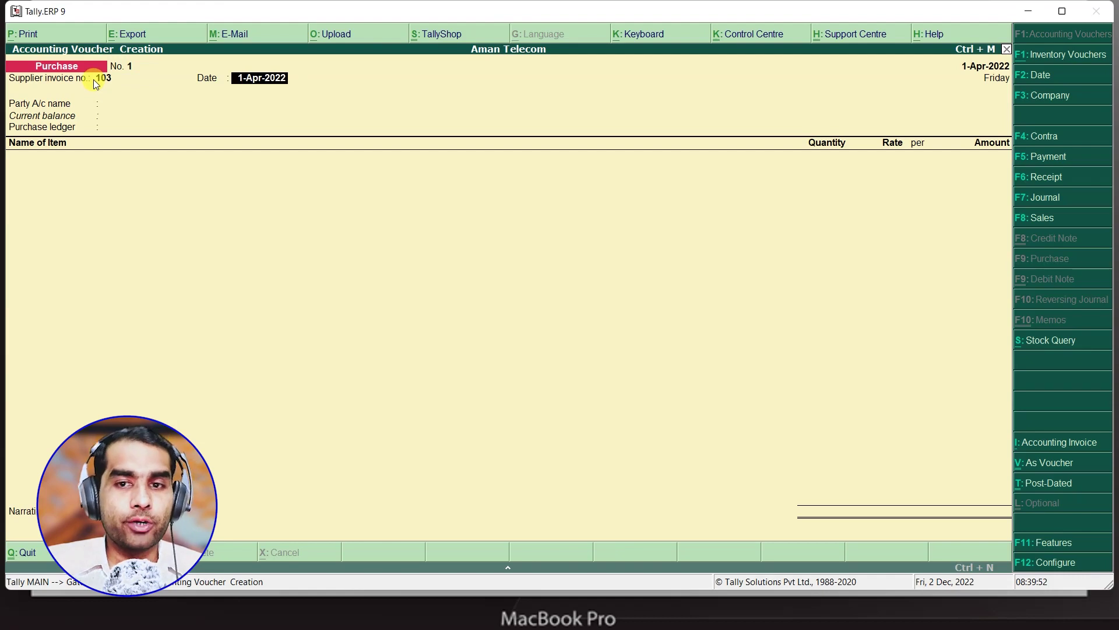
key(Return)
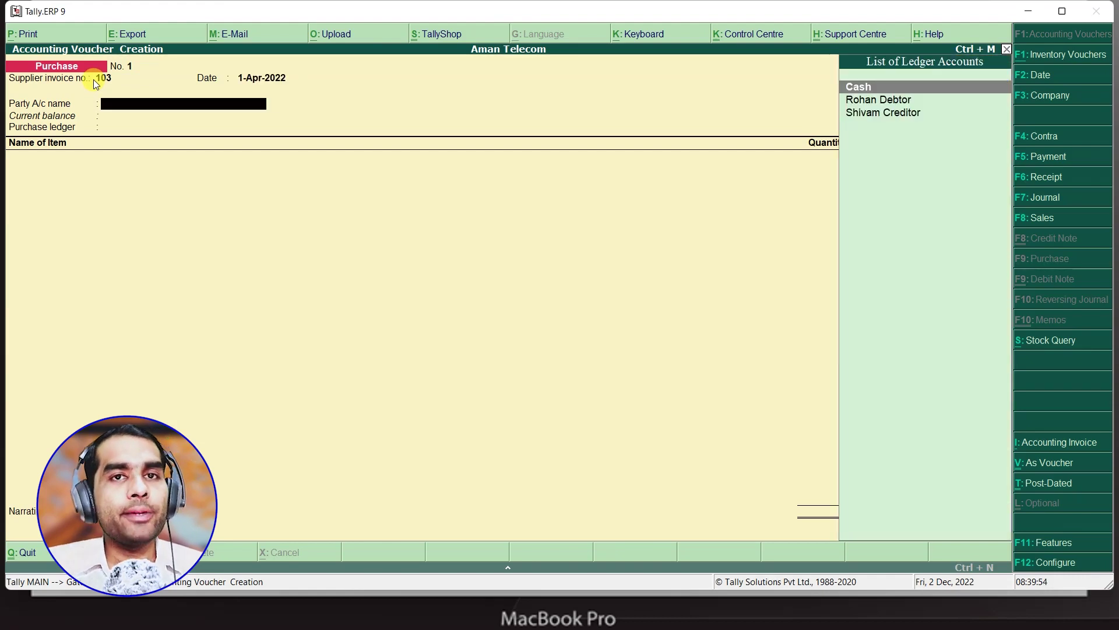
key(Down)
key(Down)
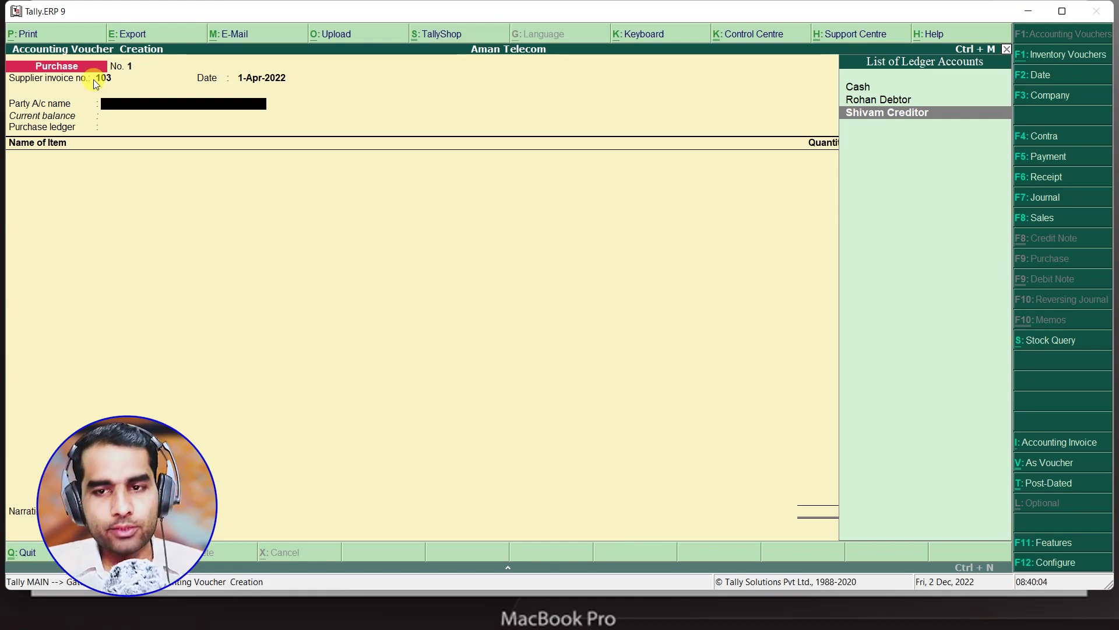
key(Return)
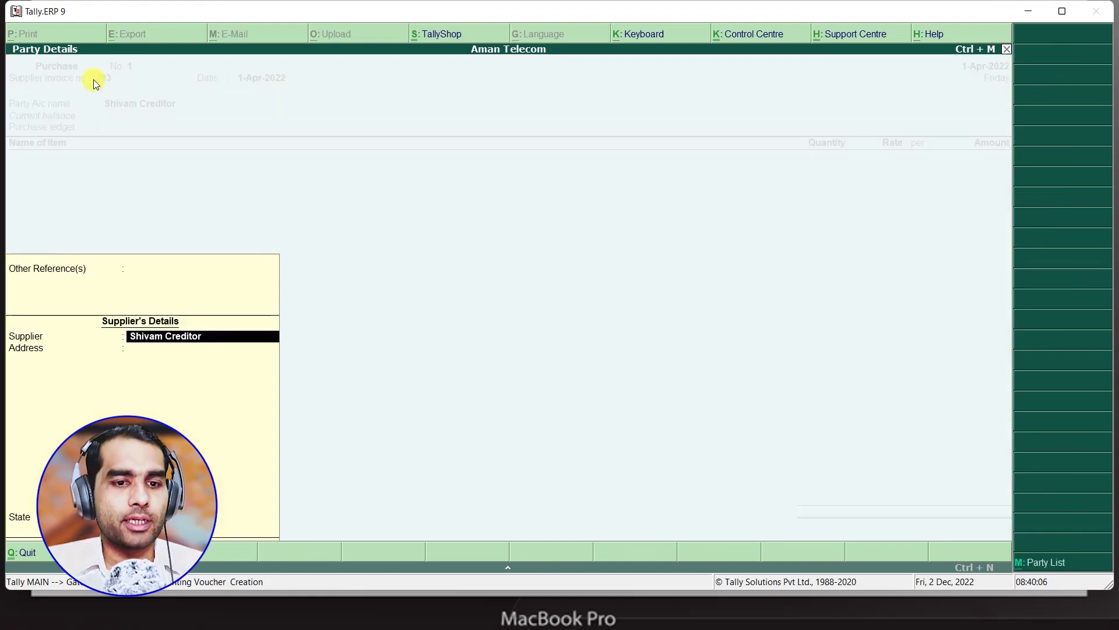
- Fill in the supplier's address in the party details and choose Purchase as the purchase ledger
key(Return)
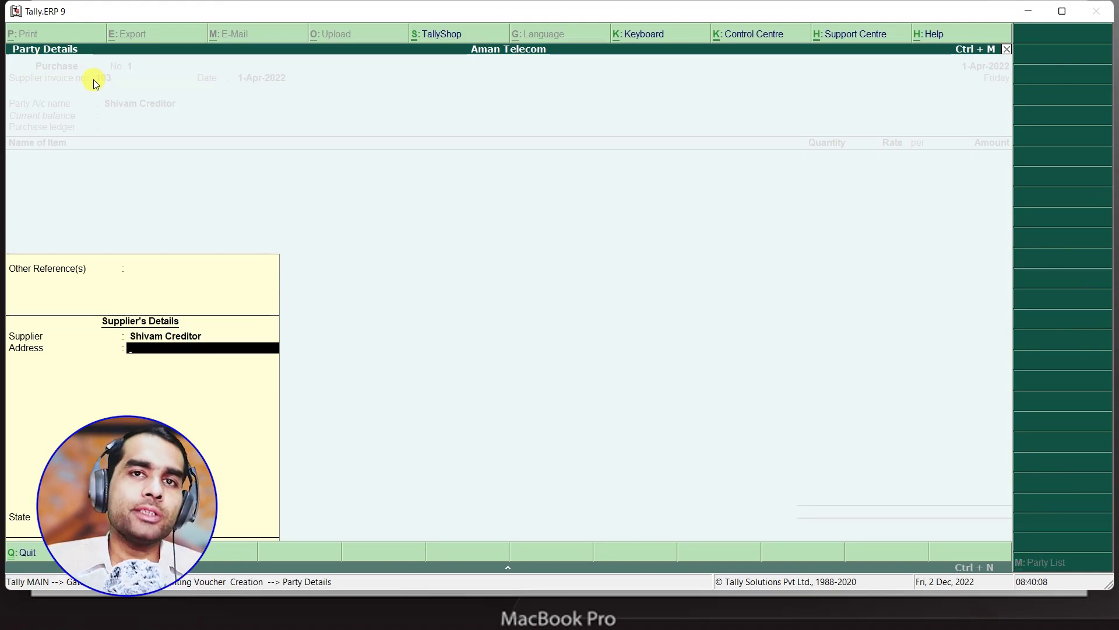
text(Kanpur Nagar)
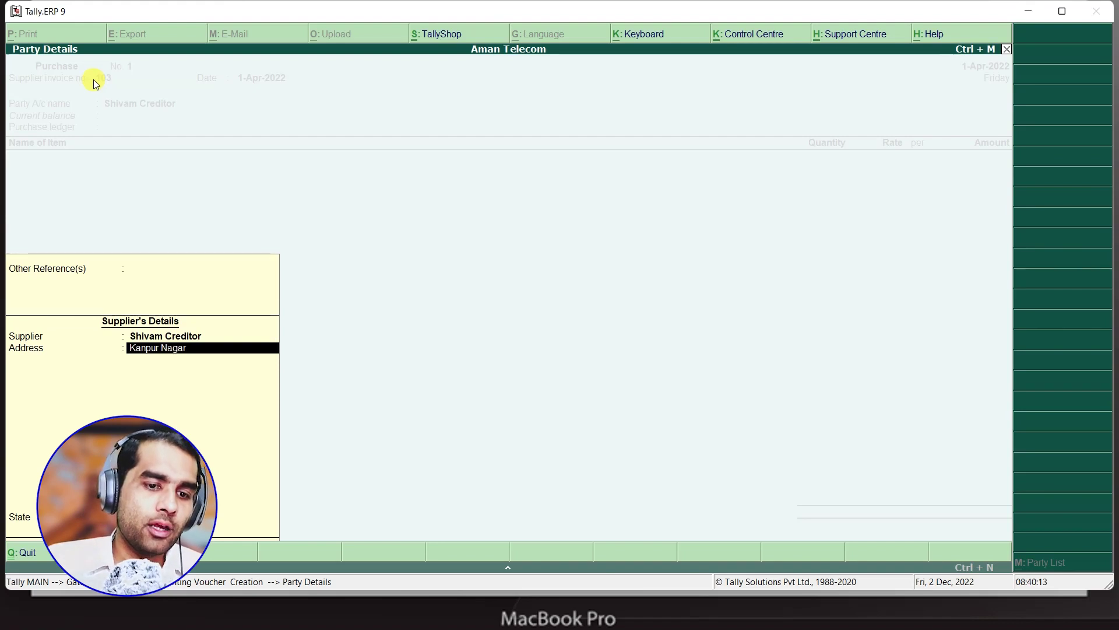
key(Return)
key(Return)
key(Return)
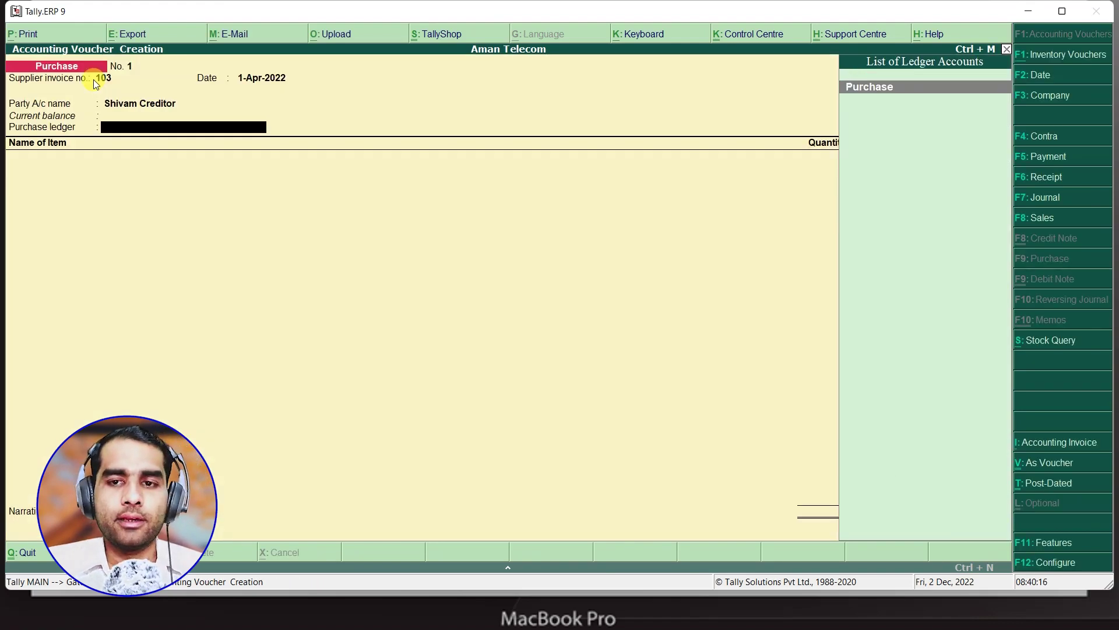
key(Return)
- Add 10 pcs of Redmi Note 8 at a rate of 12300 to the voucher, checking the rate on the PowerPoint item slide
key(Down)
key(Return)
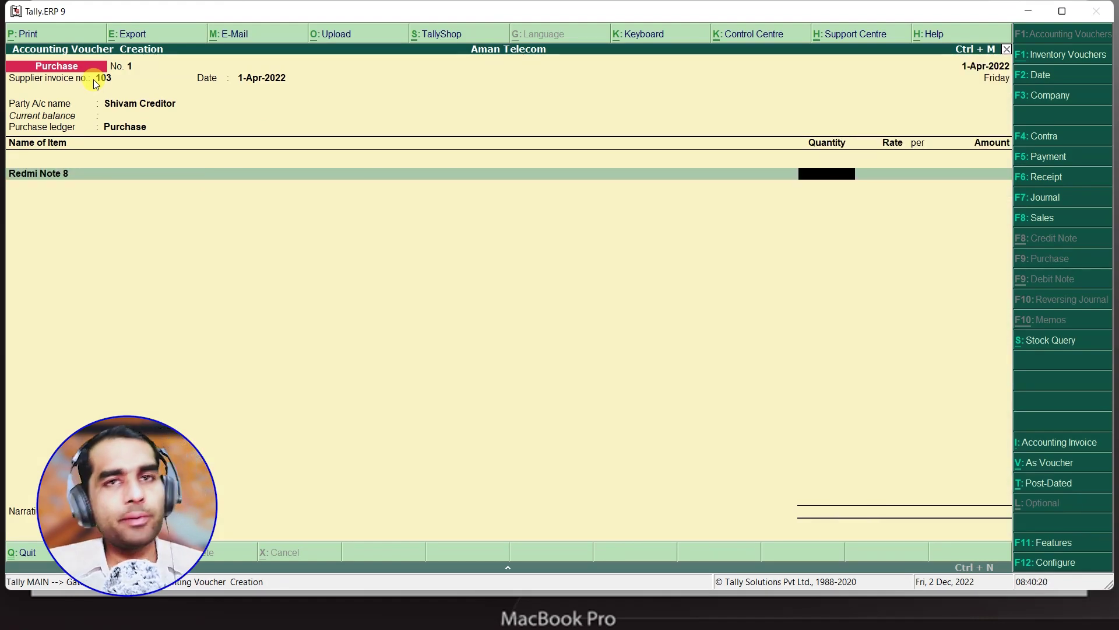
text(10 pcs)
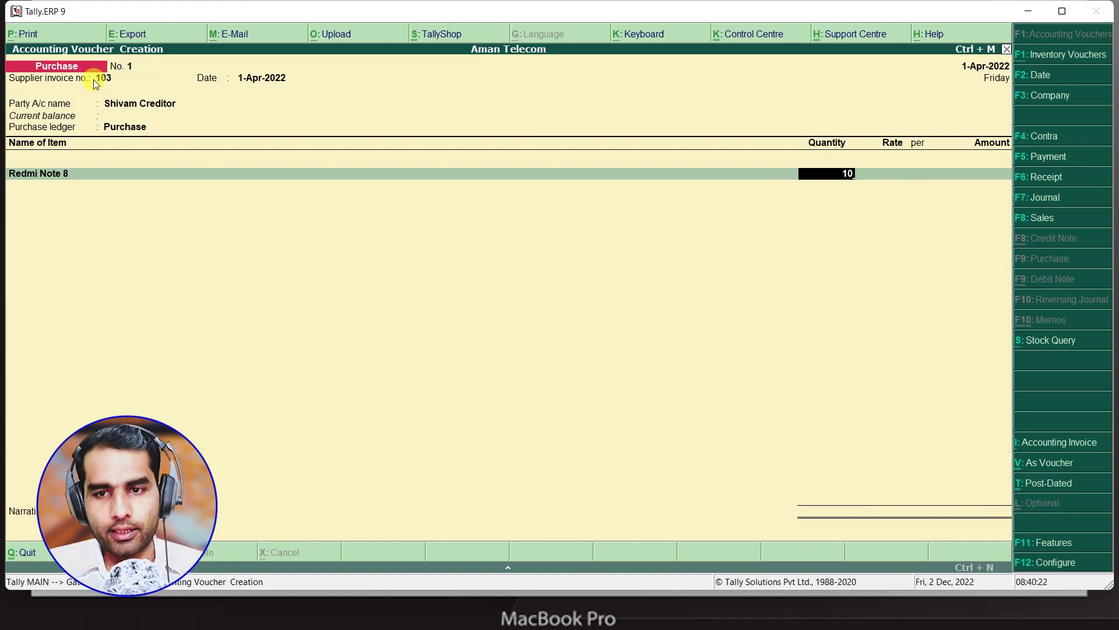
key(Return)
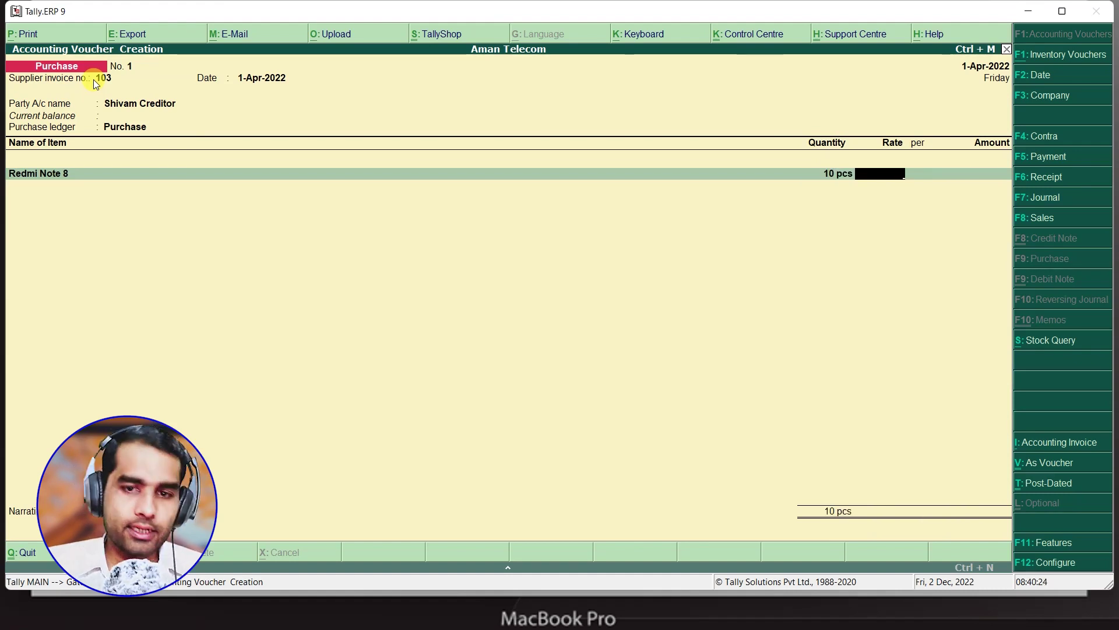
key(alt+Tab)
key(alt+Tab)
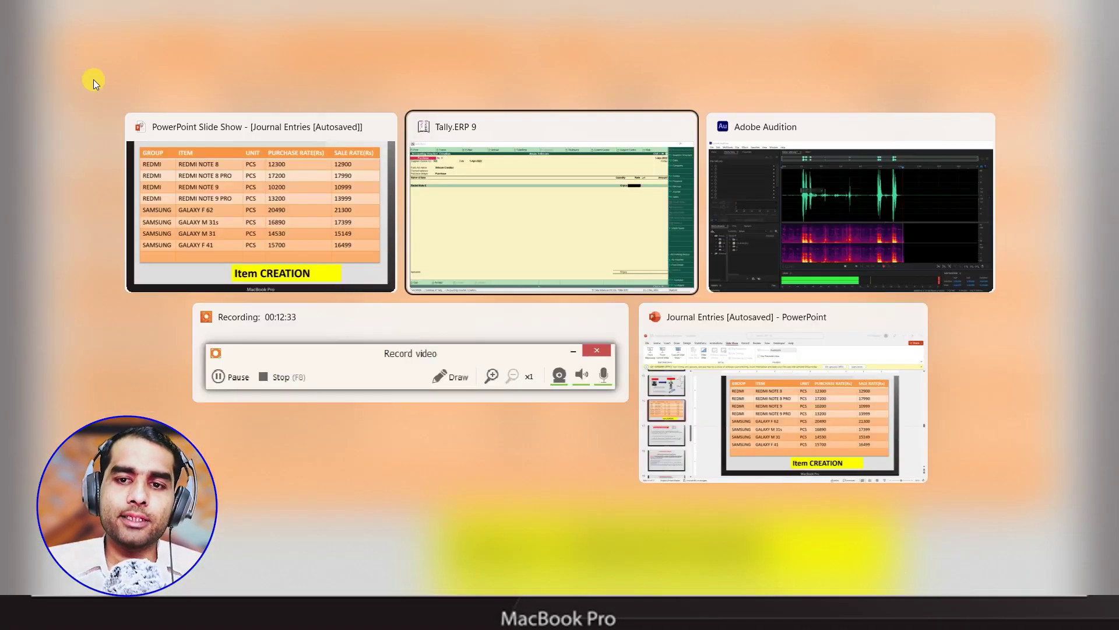
text(123000)
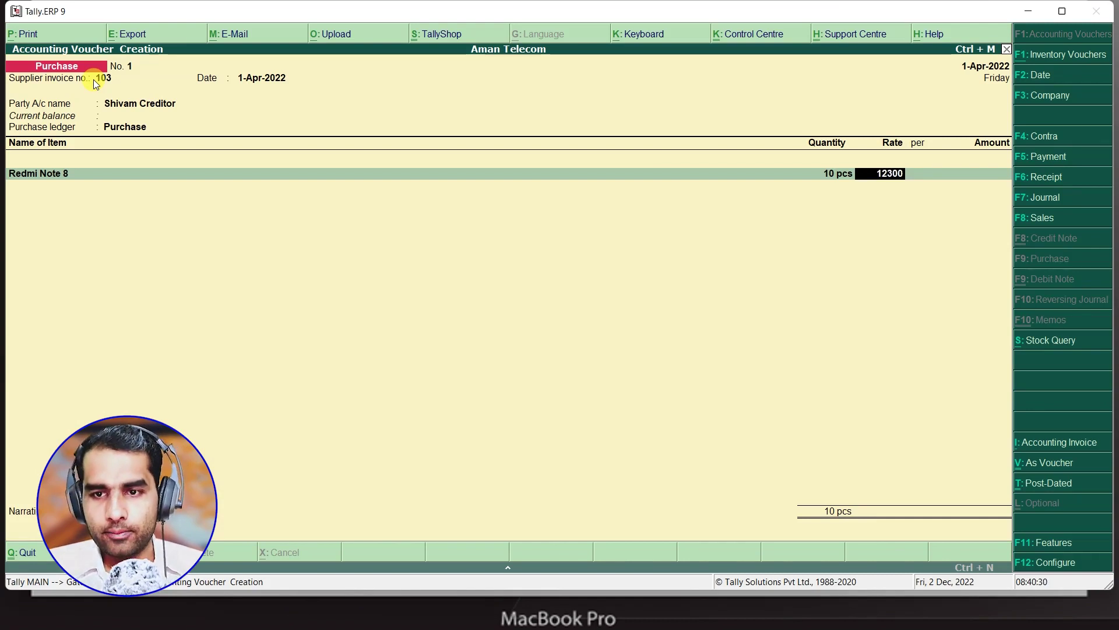
key(Return)
key(Return)
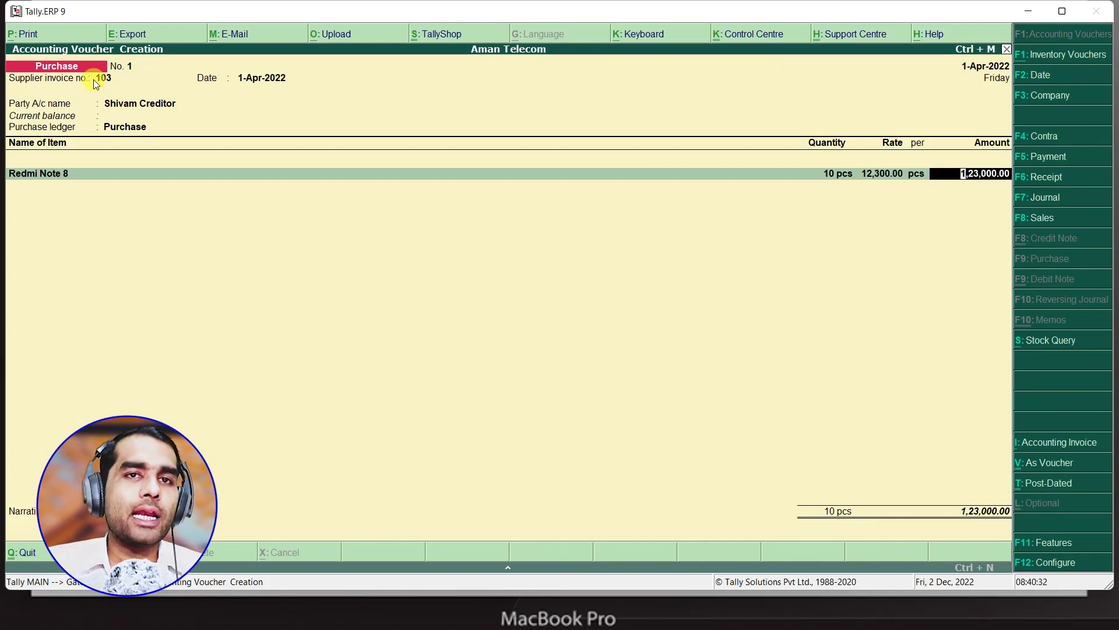
key(Return)
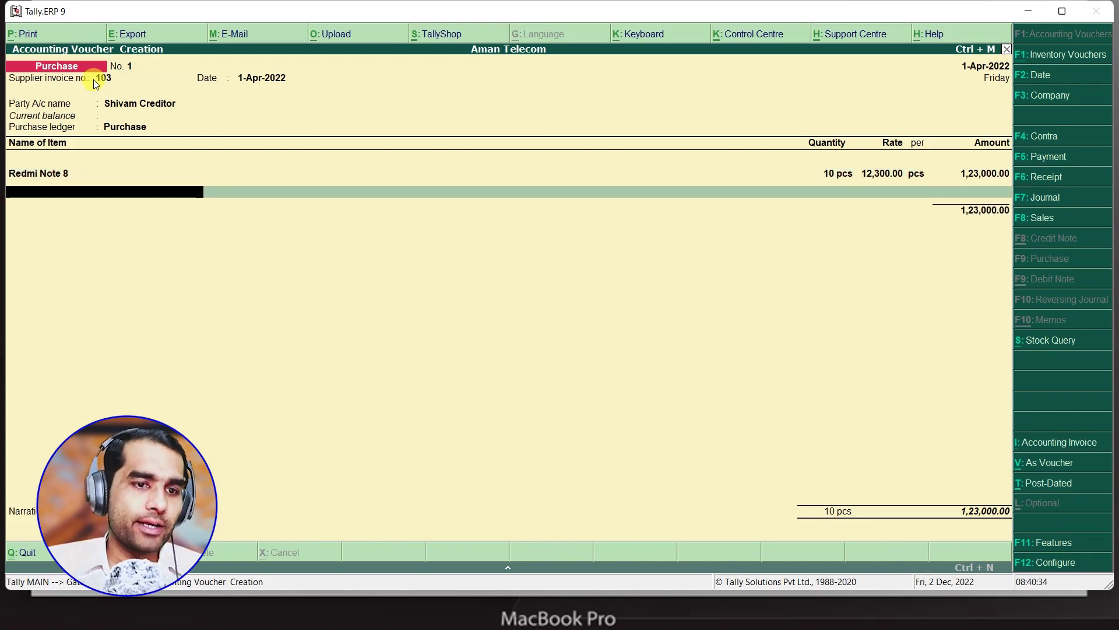
- Add 10 pcs of Redmi Note 8 Pro at a rate of 17200, taking the purchase rate from the PowerPoint item slide
text(R)
key(Down)
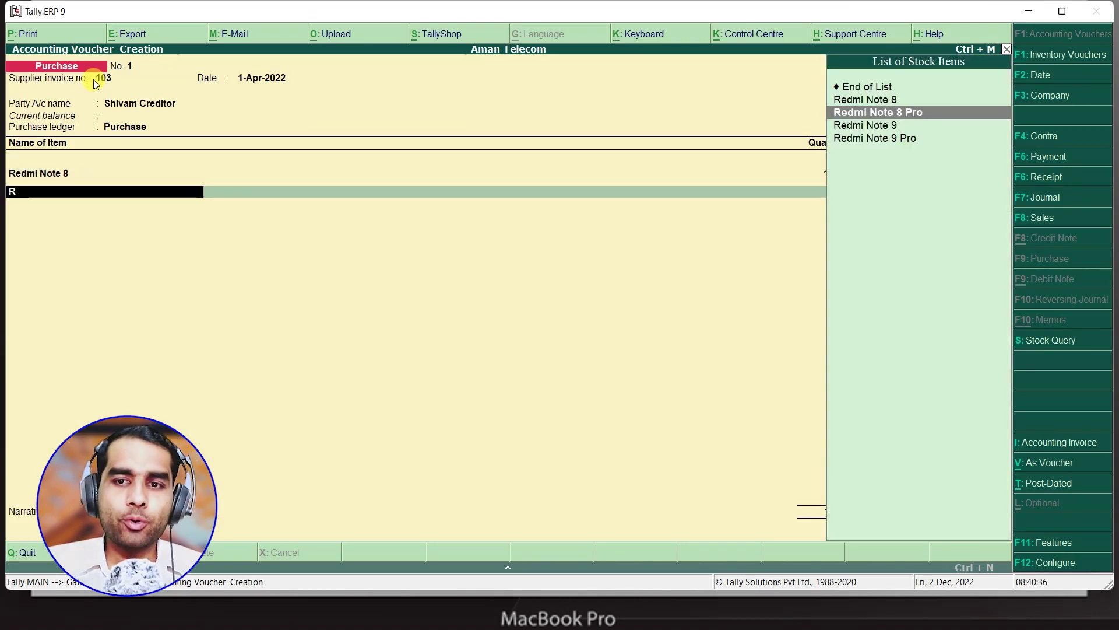
key(Return)
text(10)
key(Return)
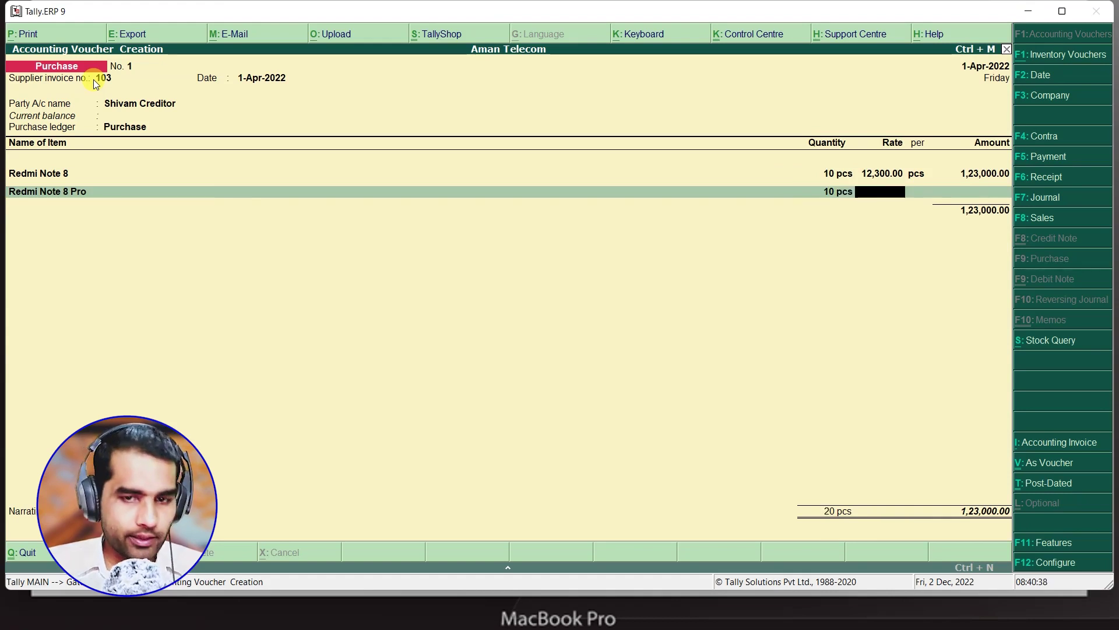
key(alt+Tab)
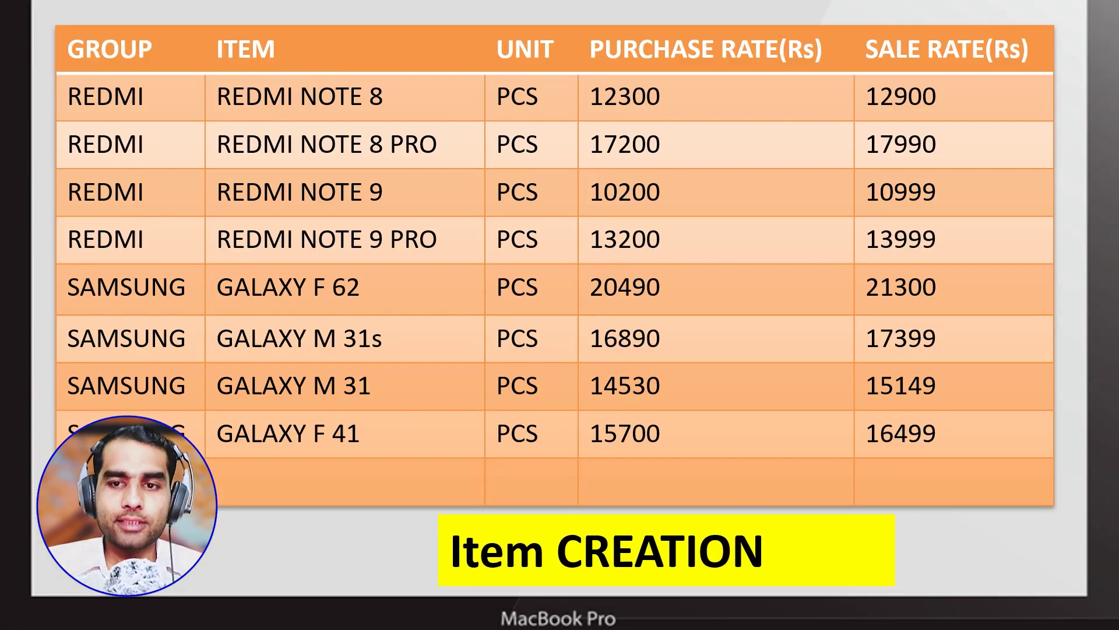
key(alt+Tab)
text(17,200)
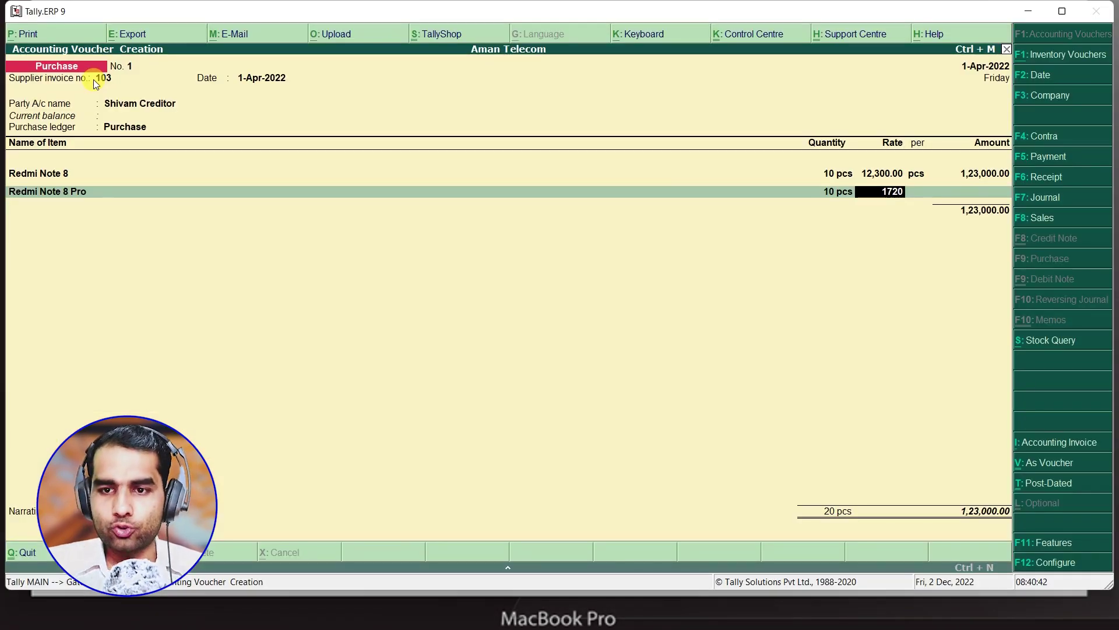
key(Return)
key(Return)
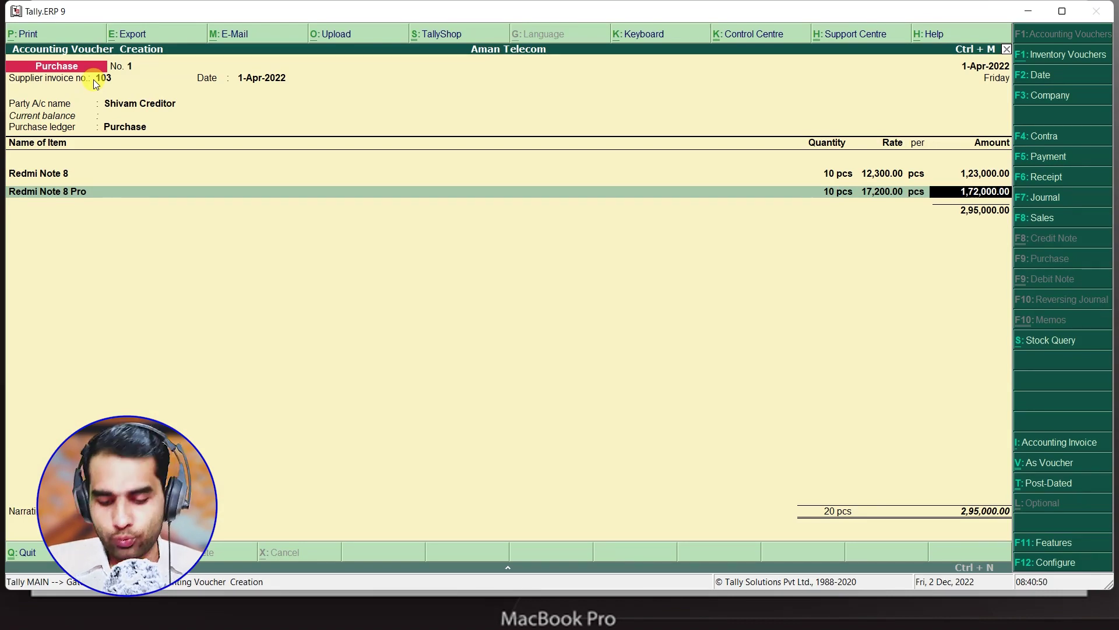
key(Return)
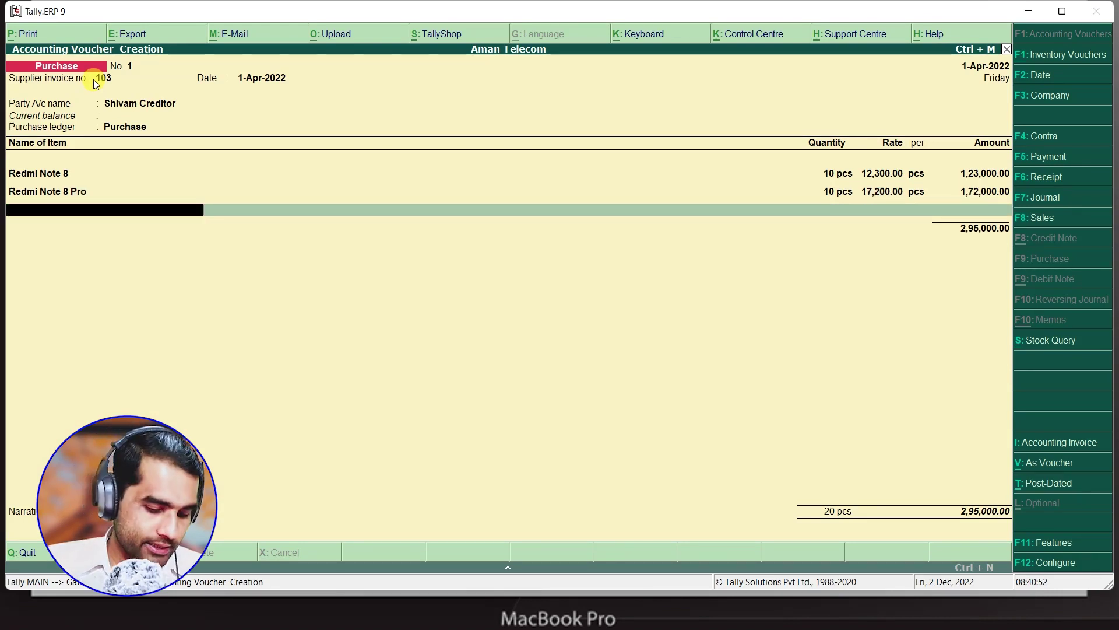
- Add 10 pcs of Galaxy F 62 at a rate of 20490, taking the purchase rate from the PowerPoint item slide
text(G)
key(Down)
key(Down)
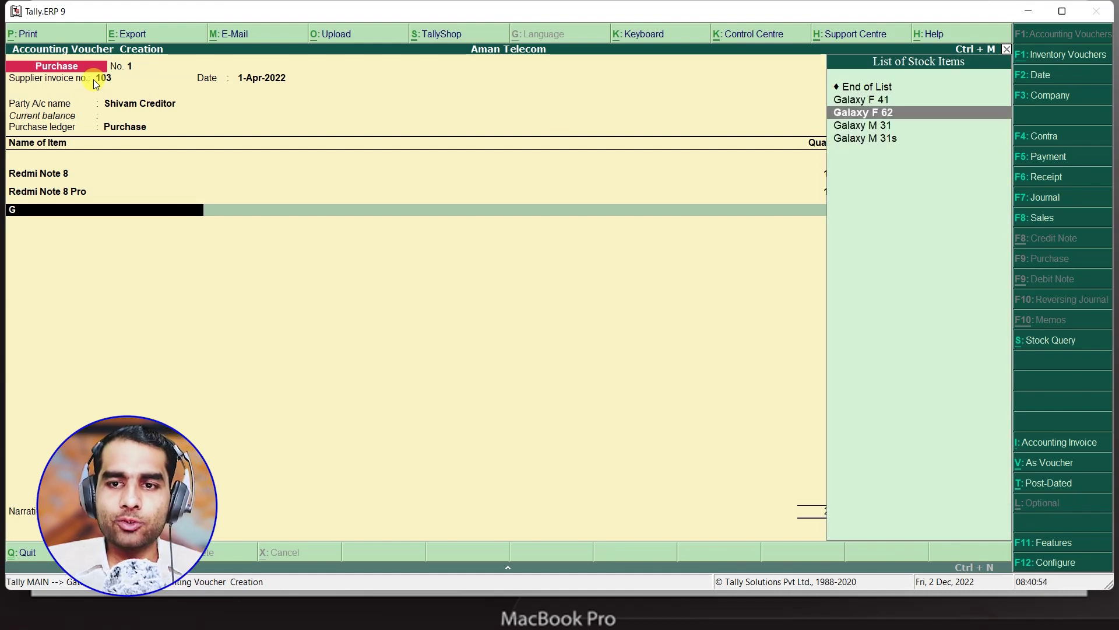
key(Return)
text(10)
key(Return)
key(alt+Tab)
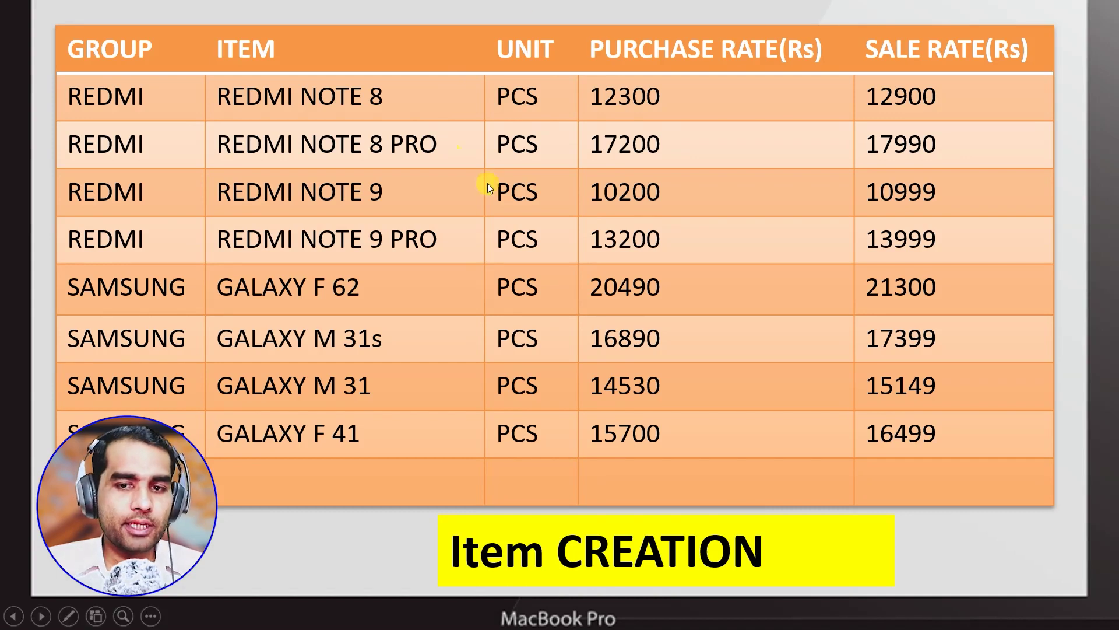
key(alt+Tab)
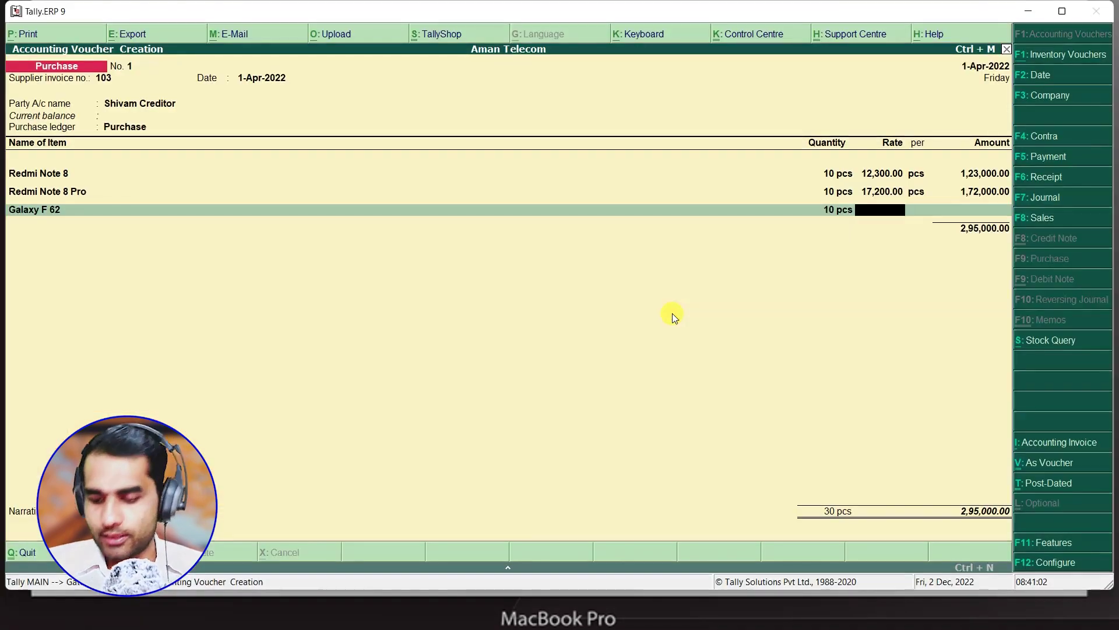
text(20490)
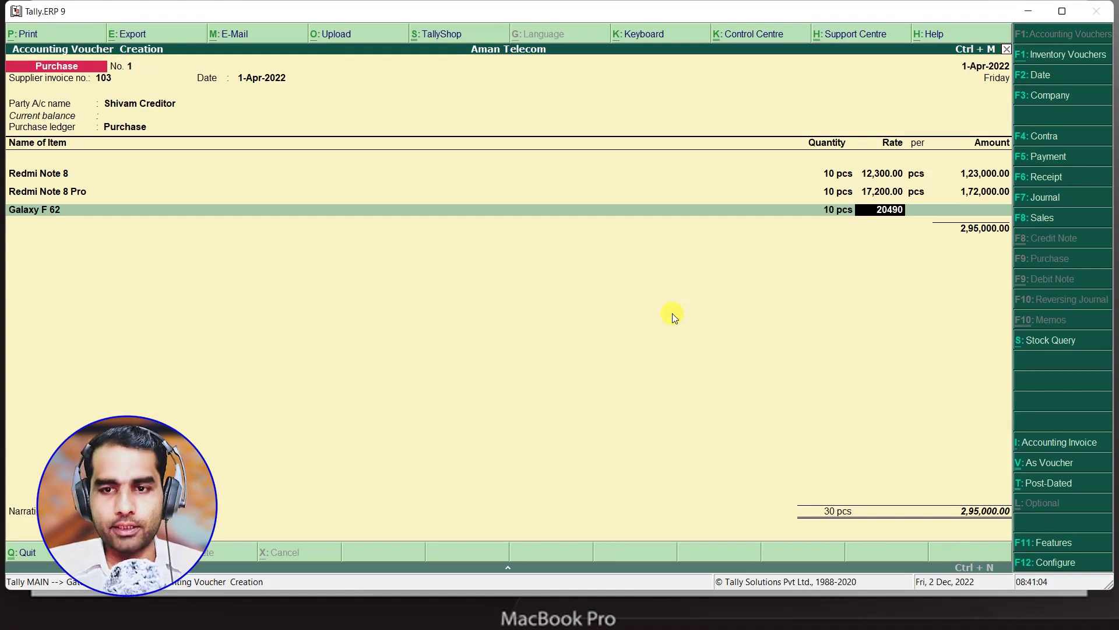
key(Return)
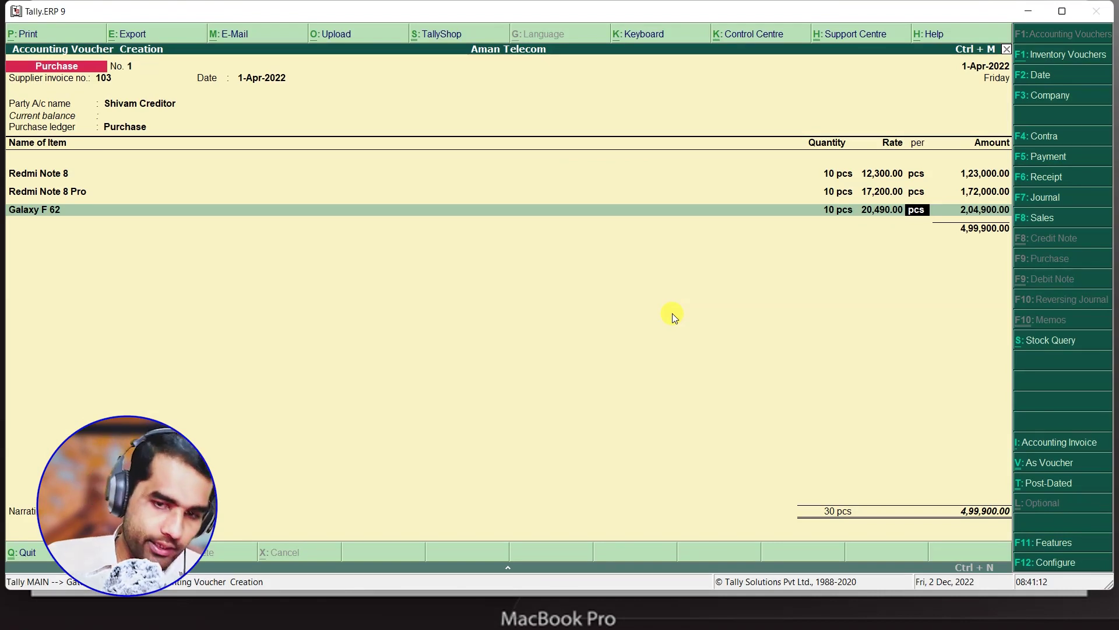
- Print the purchase voucher to a PDF file named purchase invoice on the Desktop
key(alt+p)
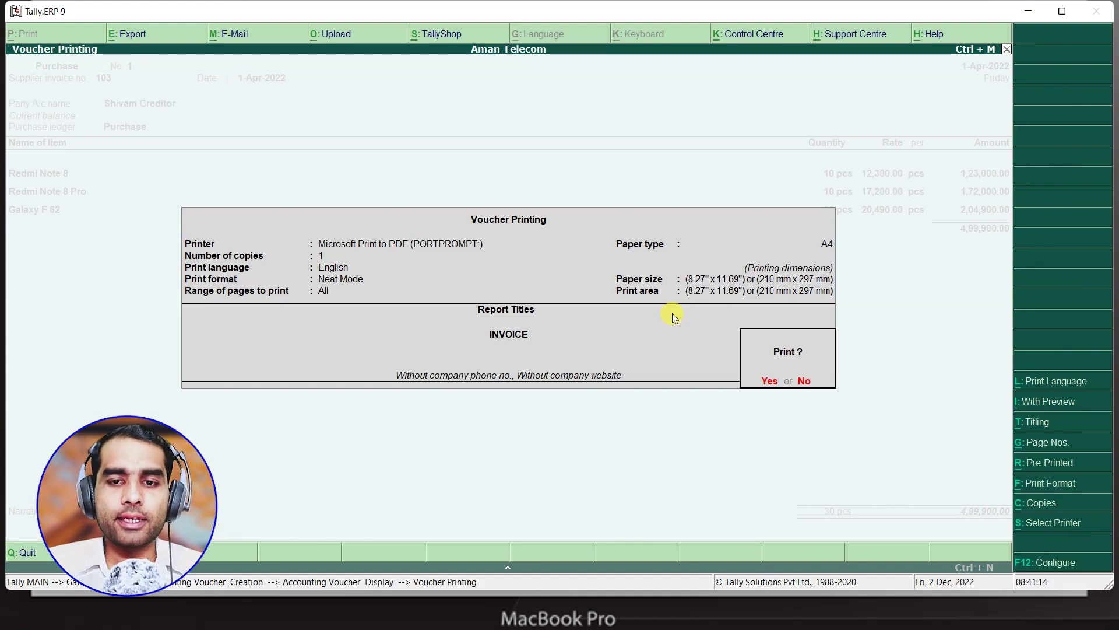
click(768, 380)
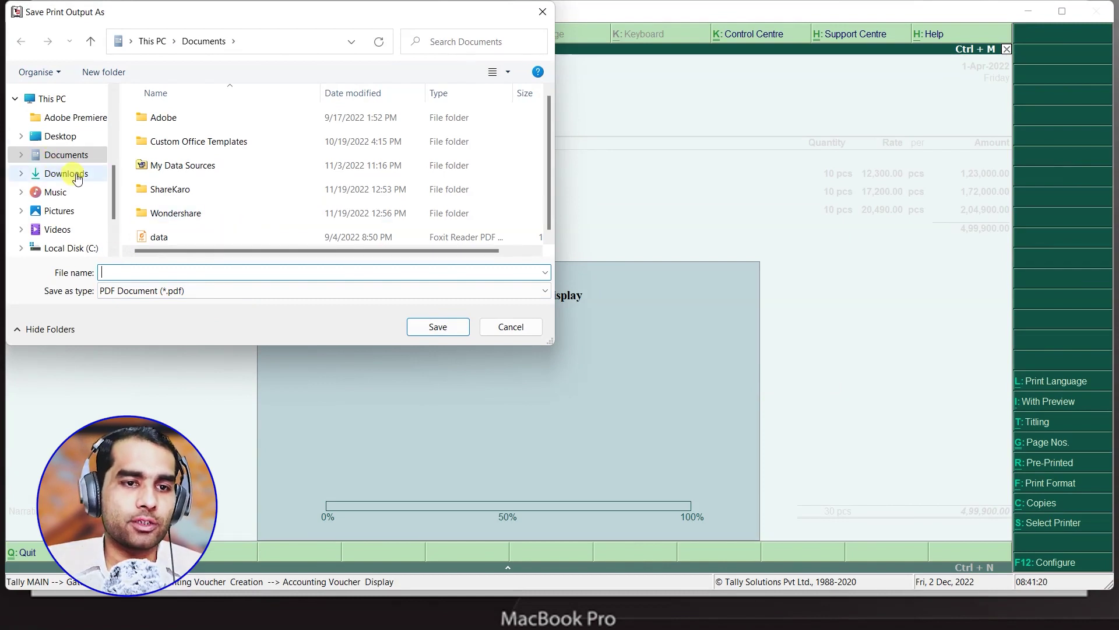
scroll(71, 184, up, 2)
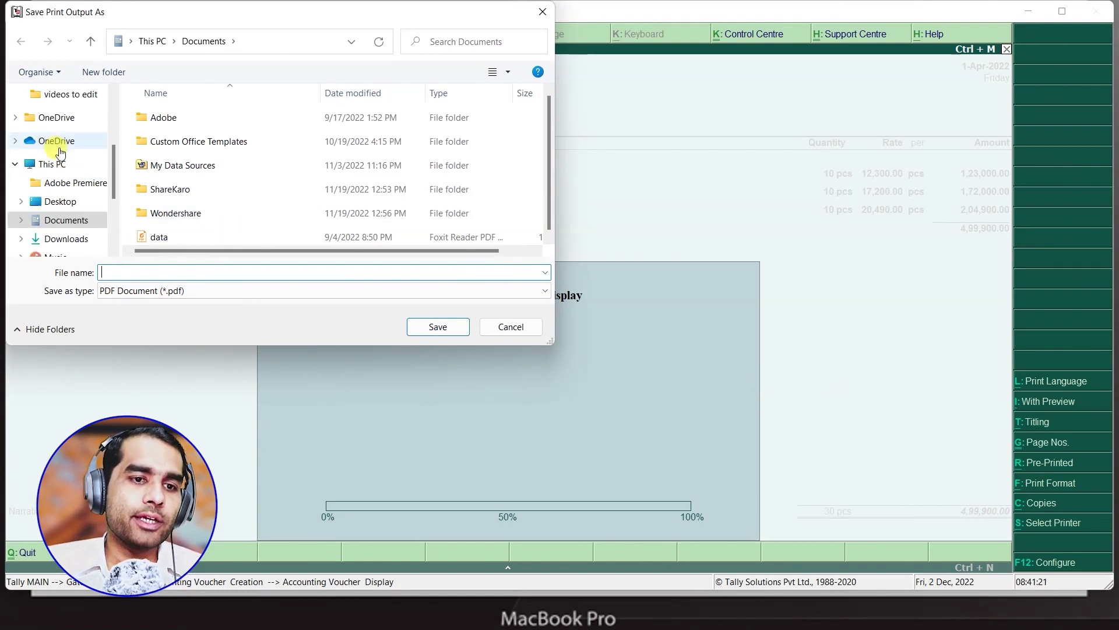
click(60, 202)
text(purchase invoice)
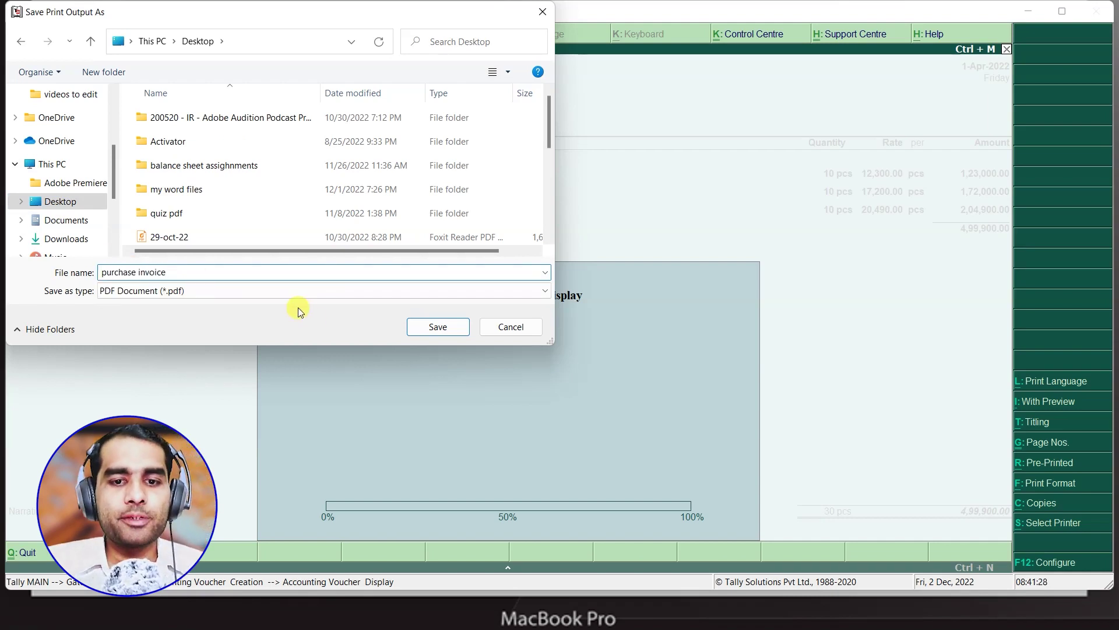
click(439, 327)
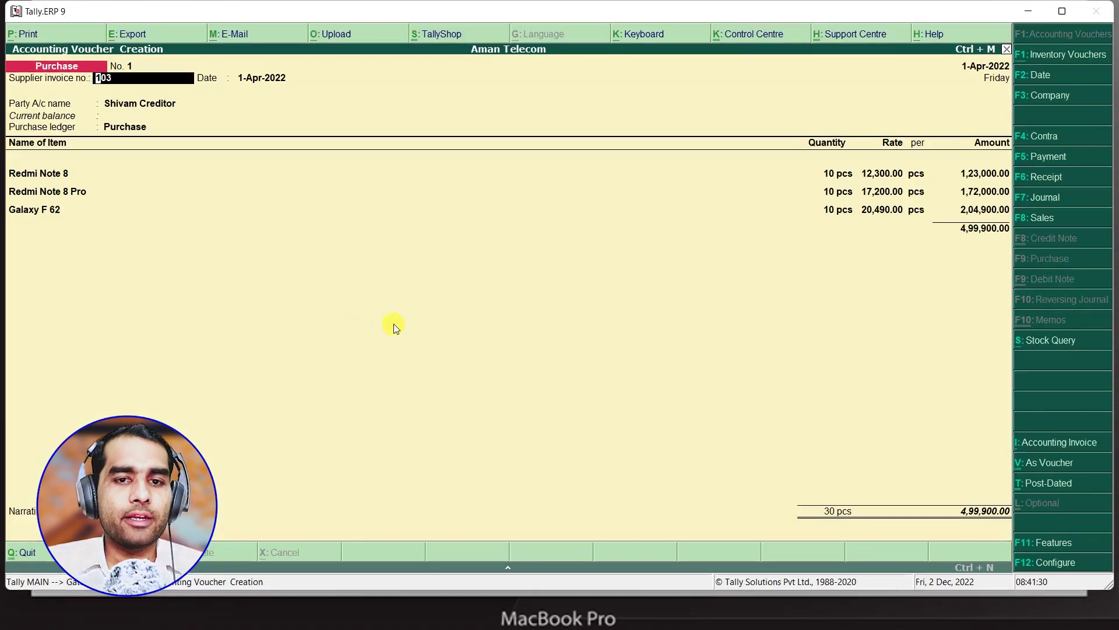
- Open the purchase invoice PDF from the desktop in Foxit Reader and review the party details, item lines and total
click(1027, 11)
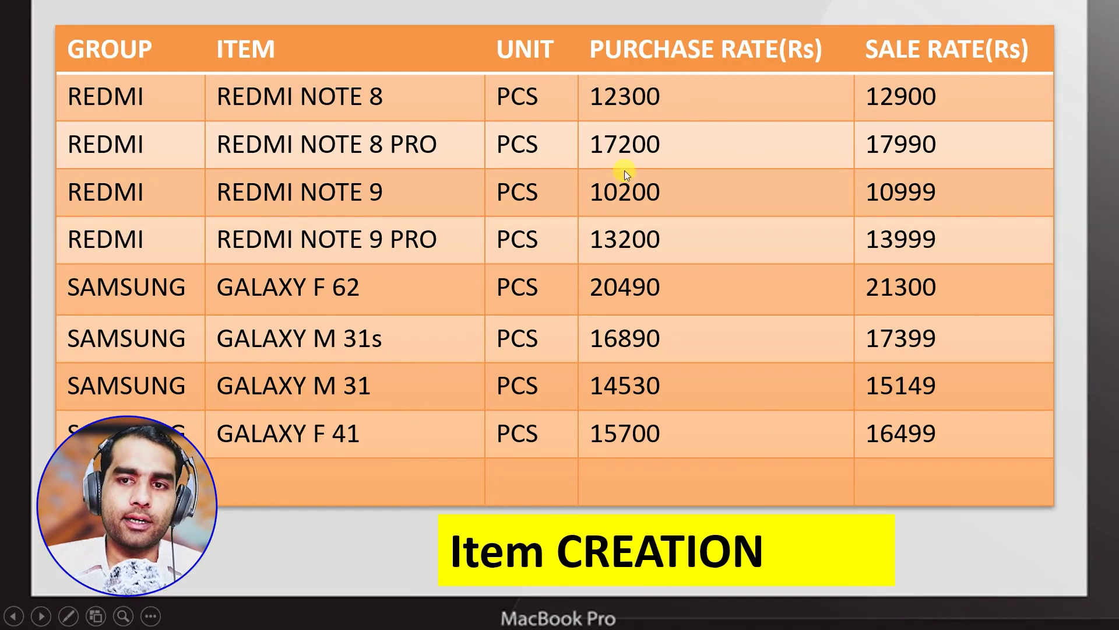
key(super+d)
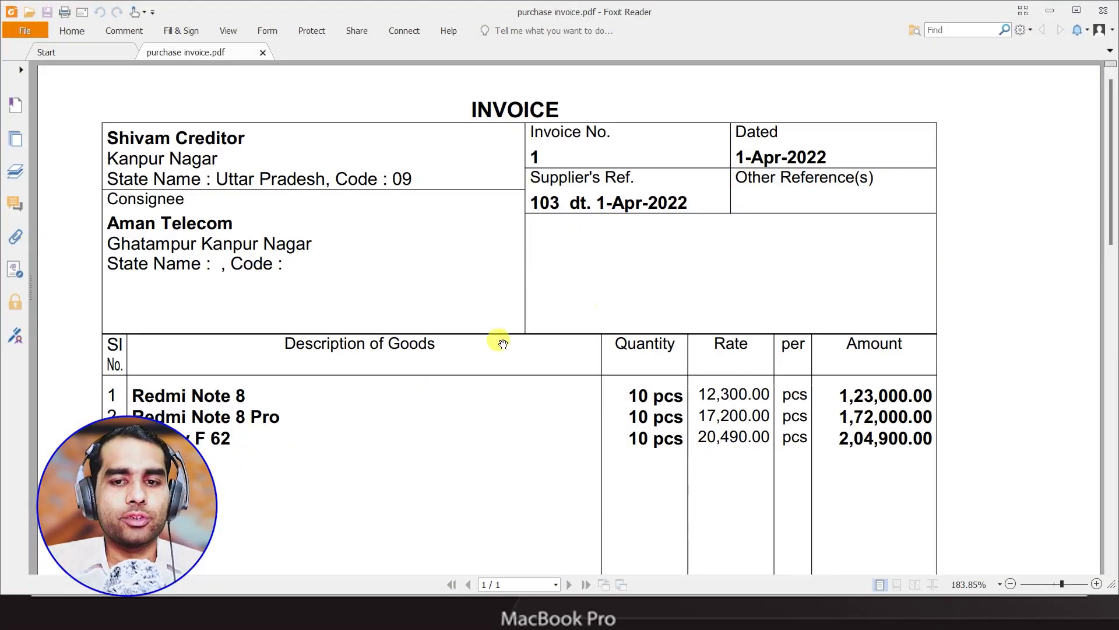
scroll(501, 343, up, 3)
scroll(507, 344, down, 8)
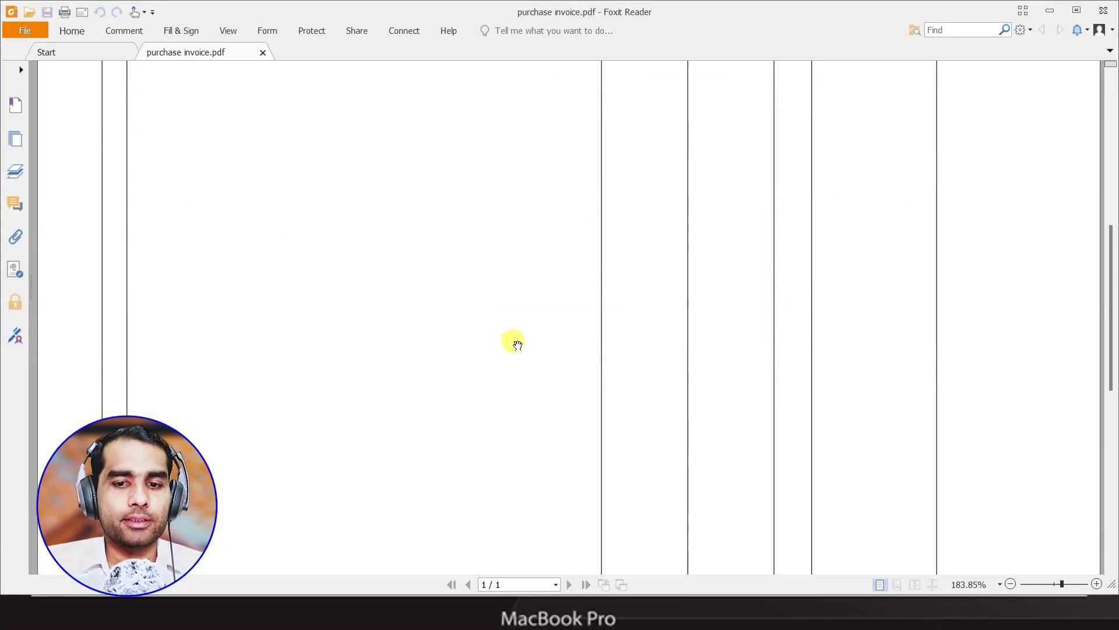
scroll(516, 338, up, 8)
scroll(518, 333, up, 5)
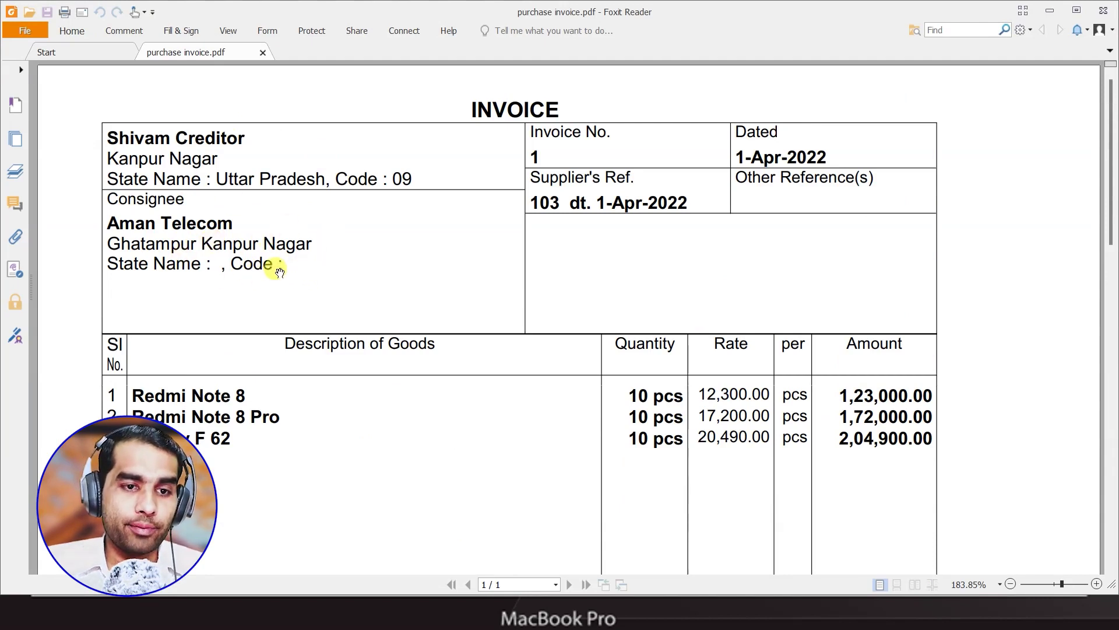
scroll(388, 357, down, 3)
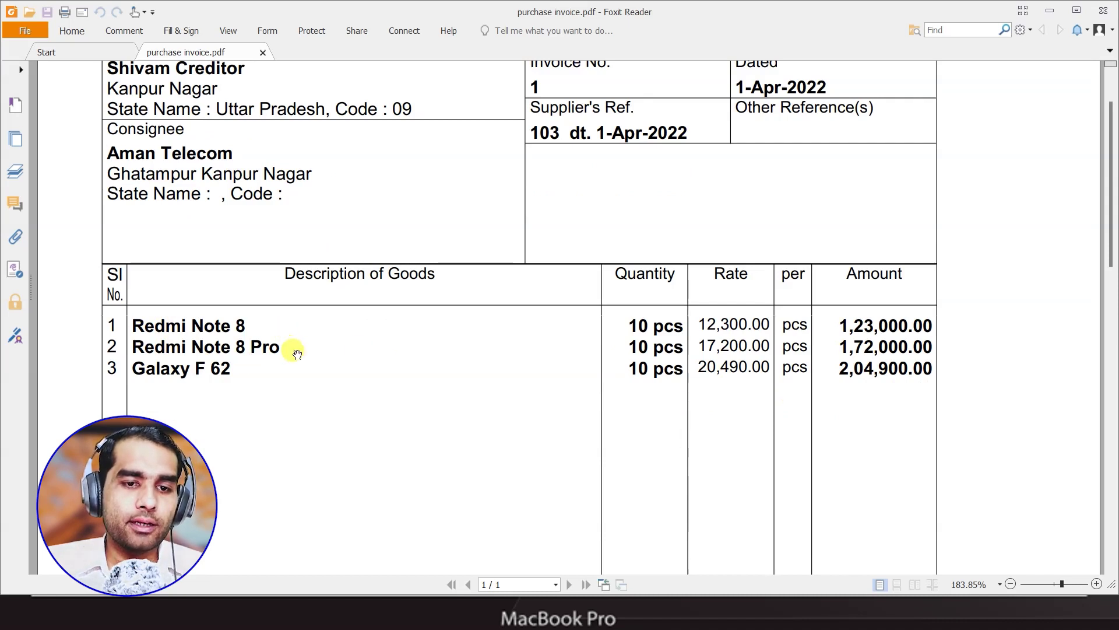
scroll(290, 352, down, 3)
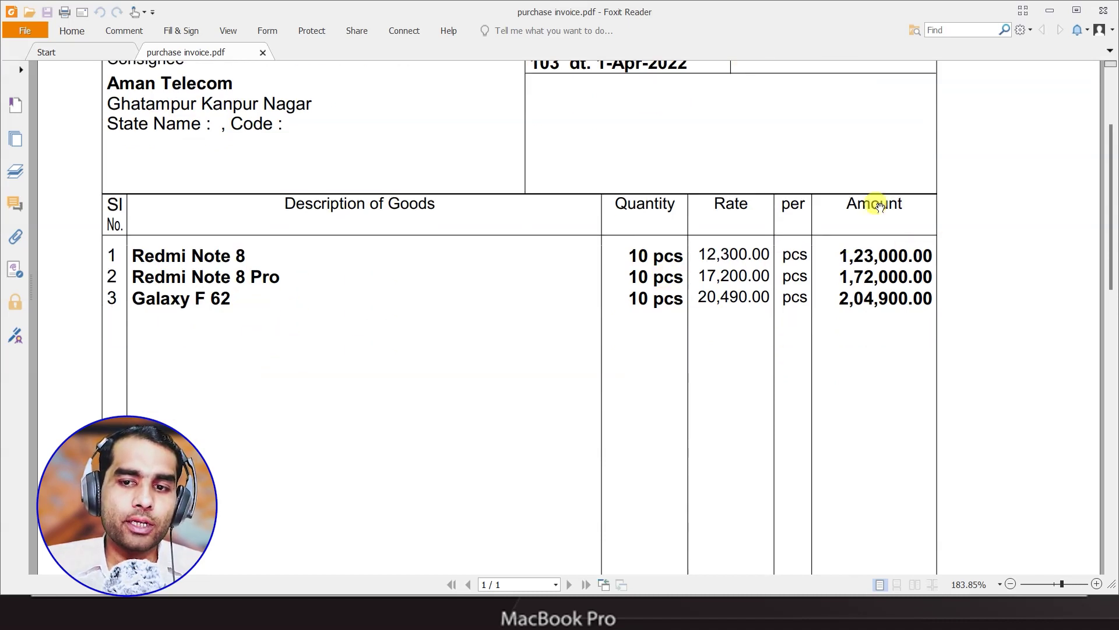
scroll(812, 283, down, 10)
scroll(828, 291, down, 10)
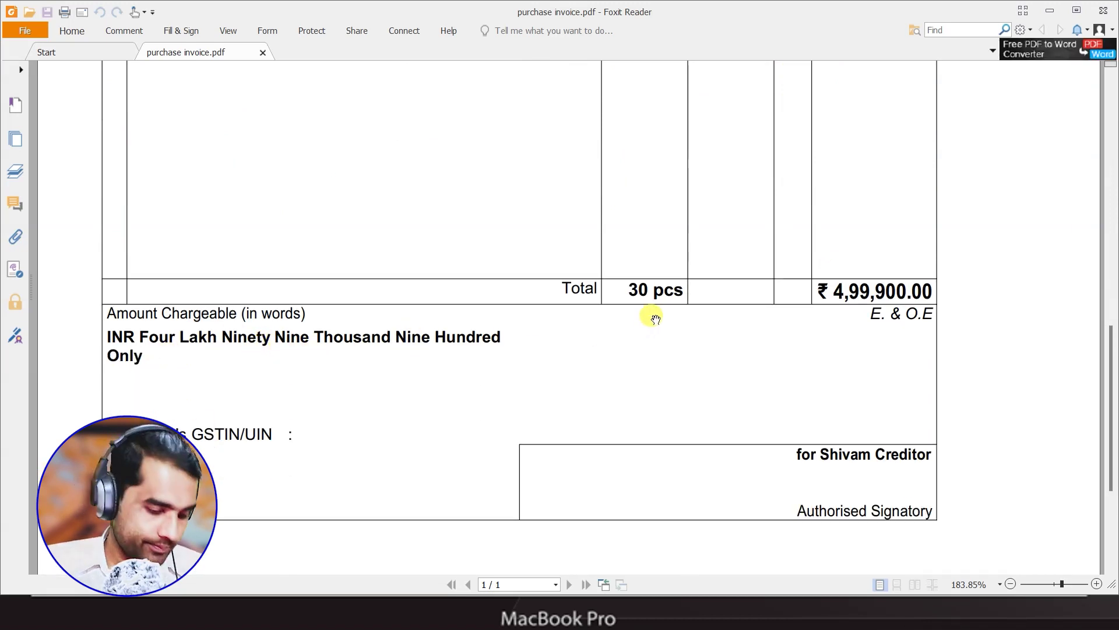
- Switch back to Tally, save the purchase voucher and return to the Gateway of Tally
key(alt+Tab)
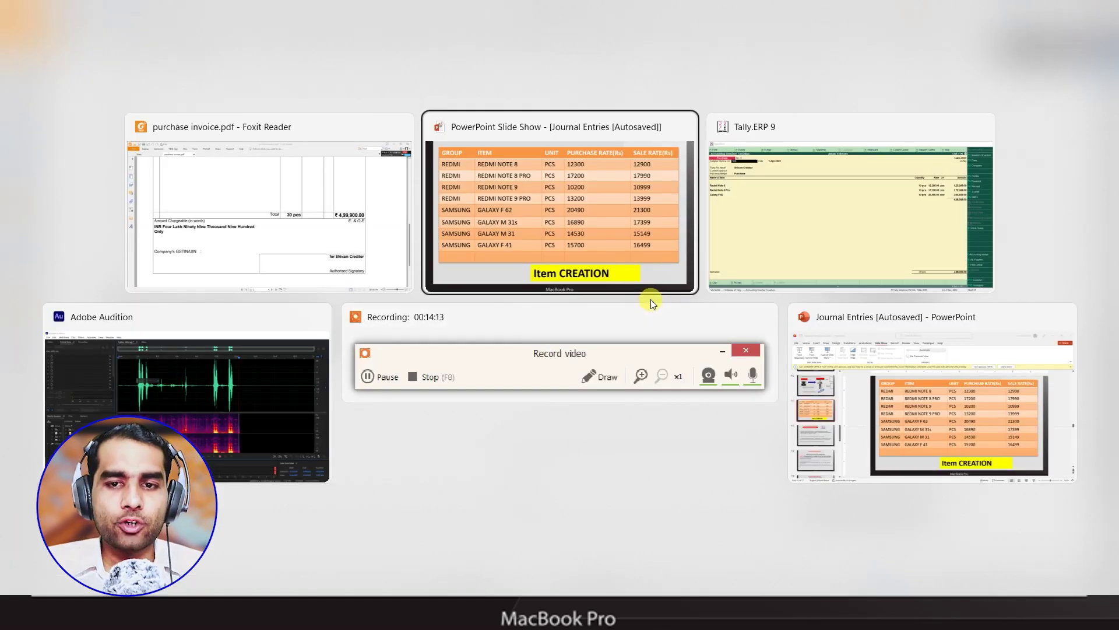
key(alt+Tab)
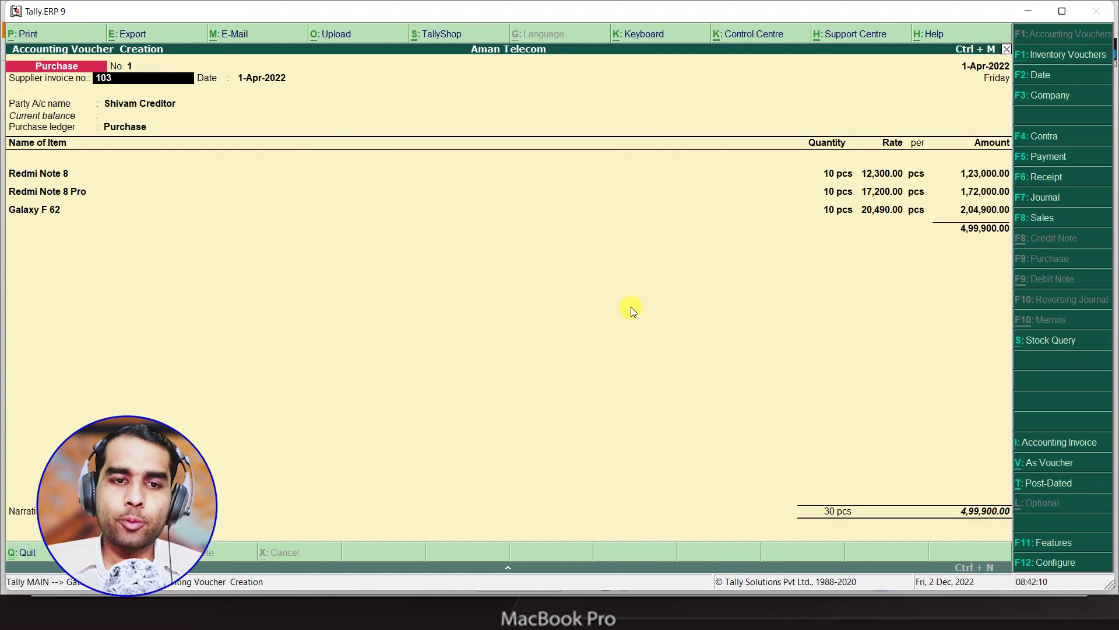
key(ctrl+a)
key(Escape)
key(Return)
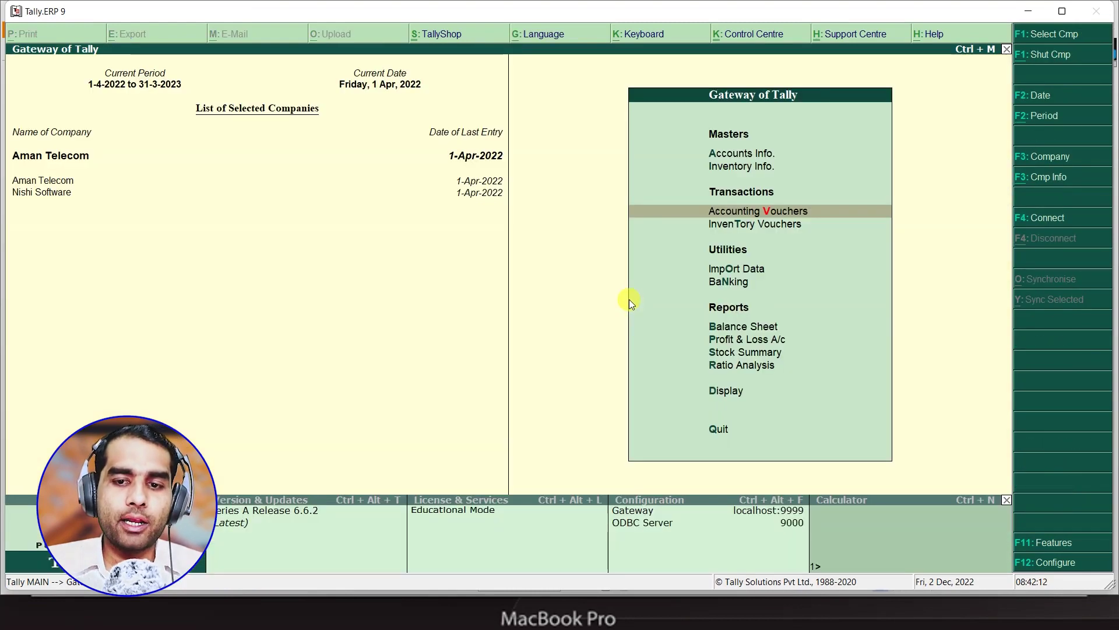
- Open the Stock Summary and examine the items in the Samsung group, closing the report when done
click(751, 354)
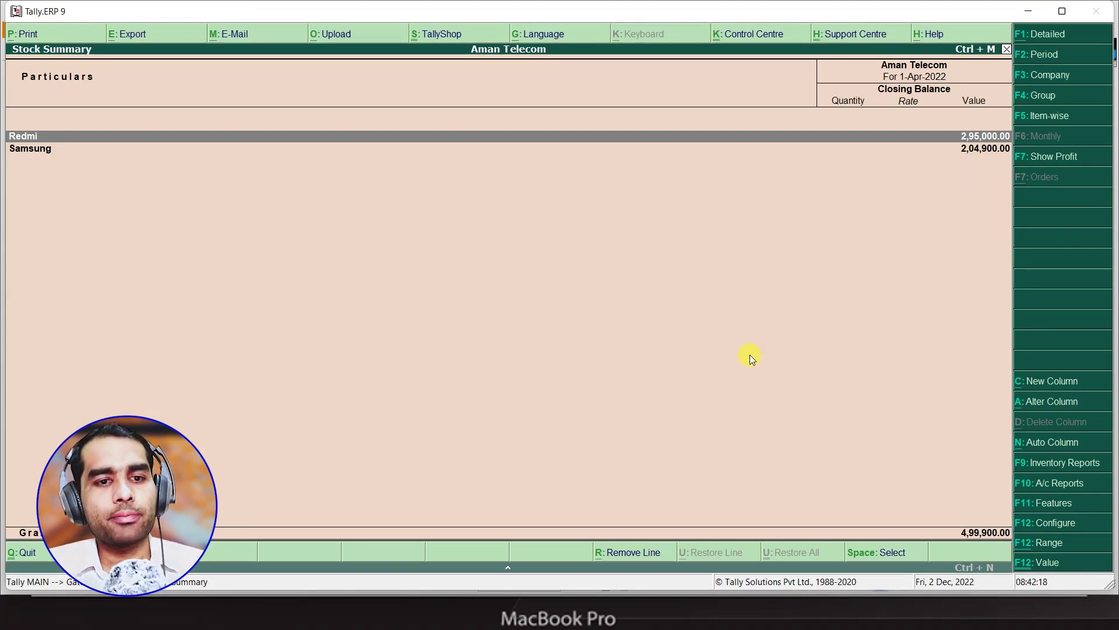
key(Down)
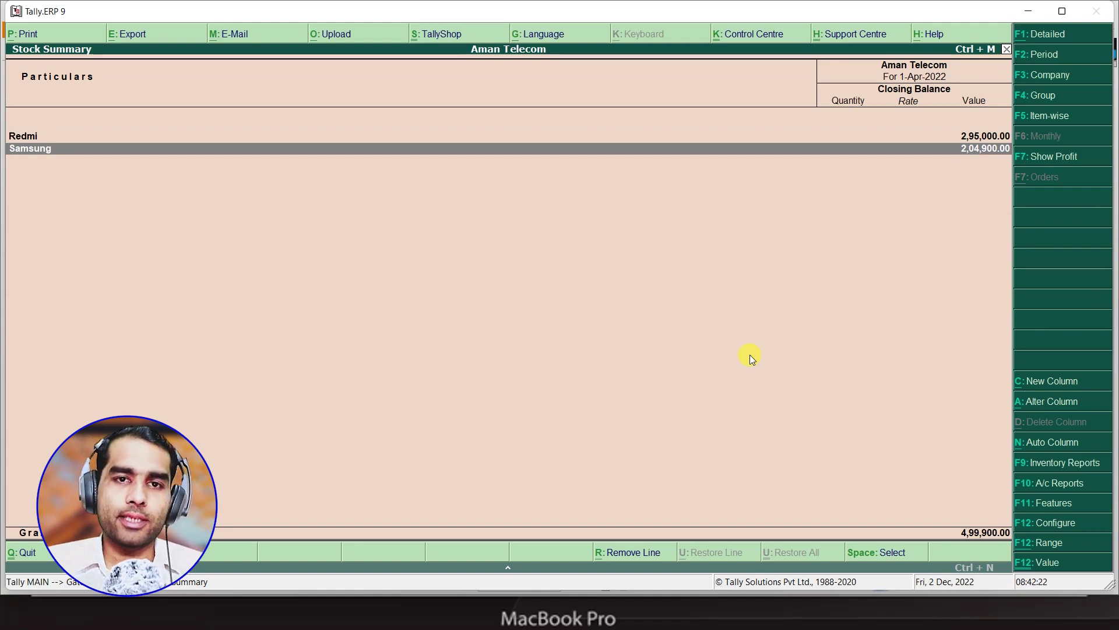
key(Return)
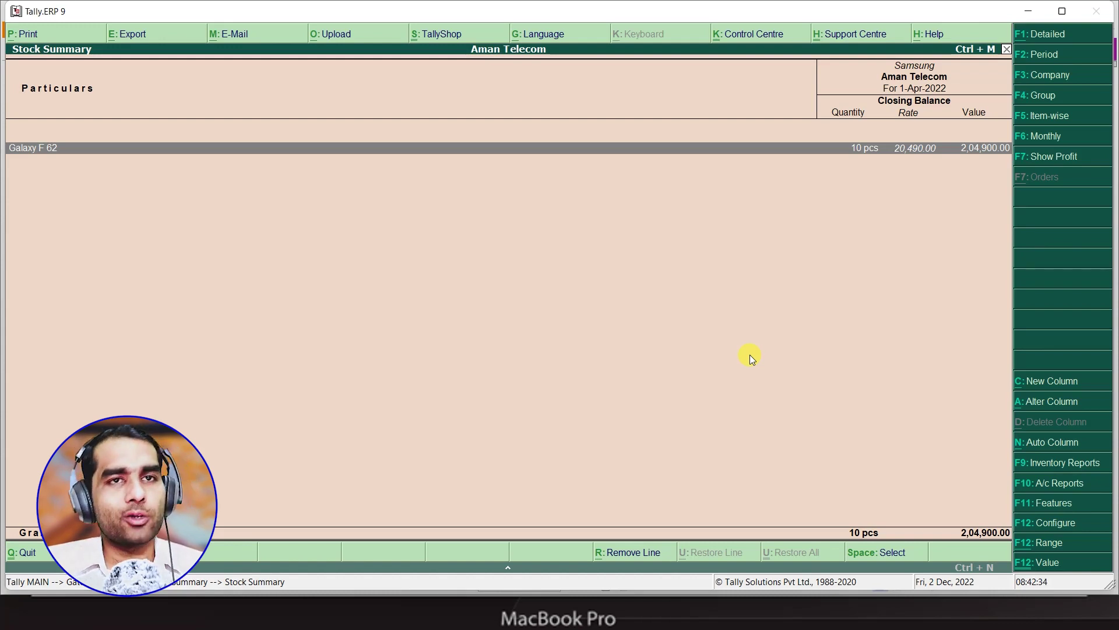
key(Escape)
key(Escape)
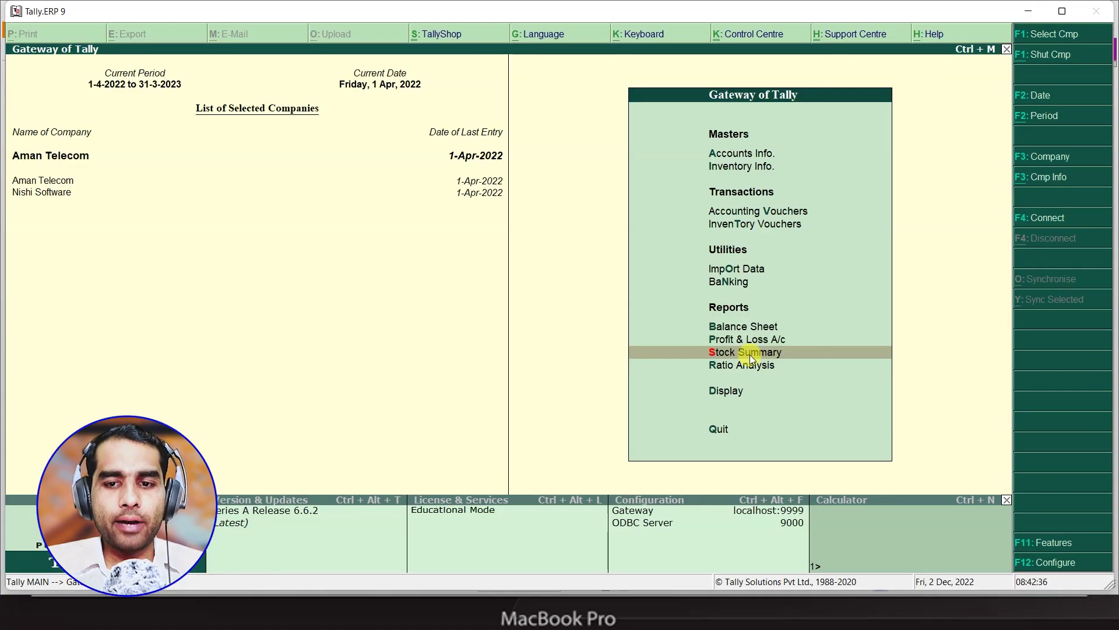
- Examine the quantities, rates and values of the Redmi group's items in the Stock Summary and leave the report
click(751, 352)
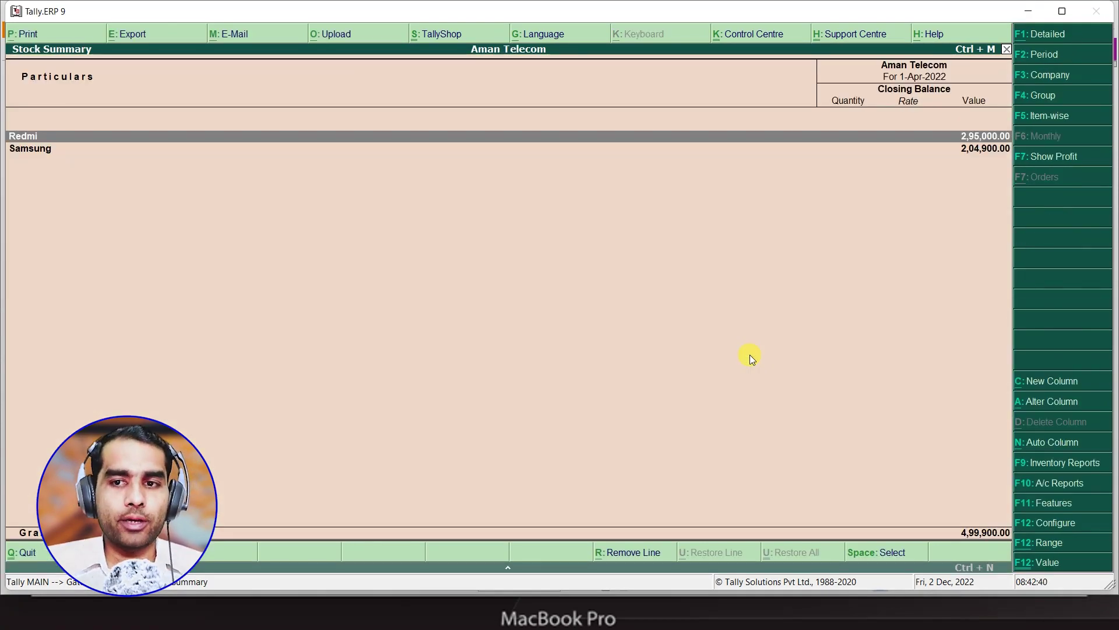
key(Return)
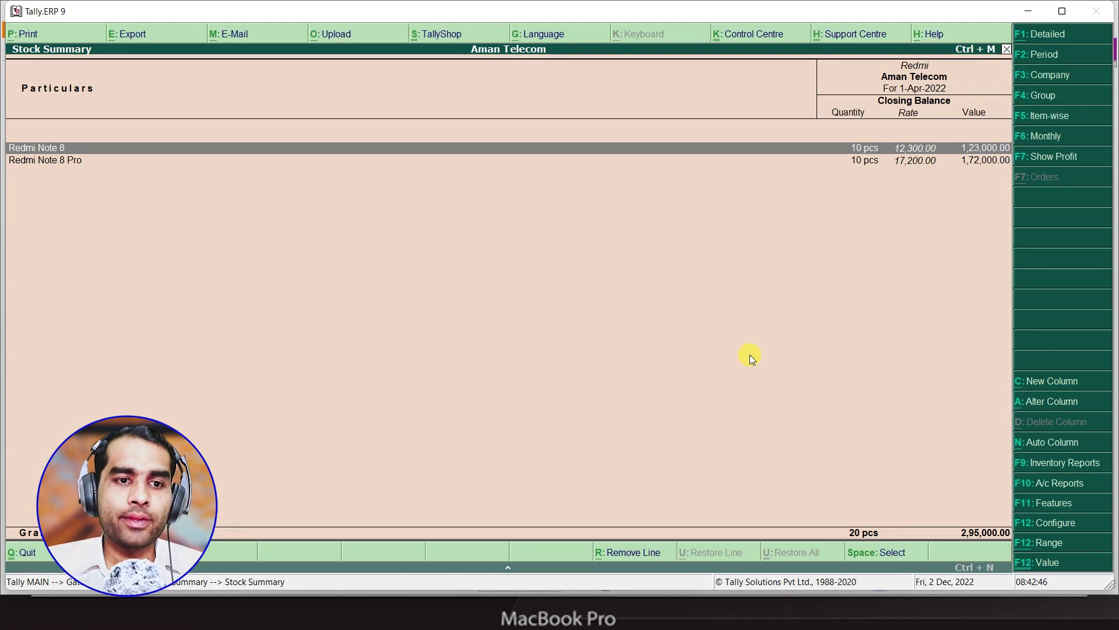
key(Down)
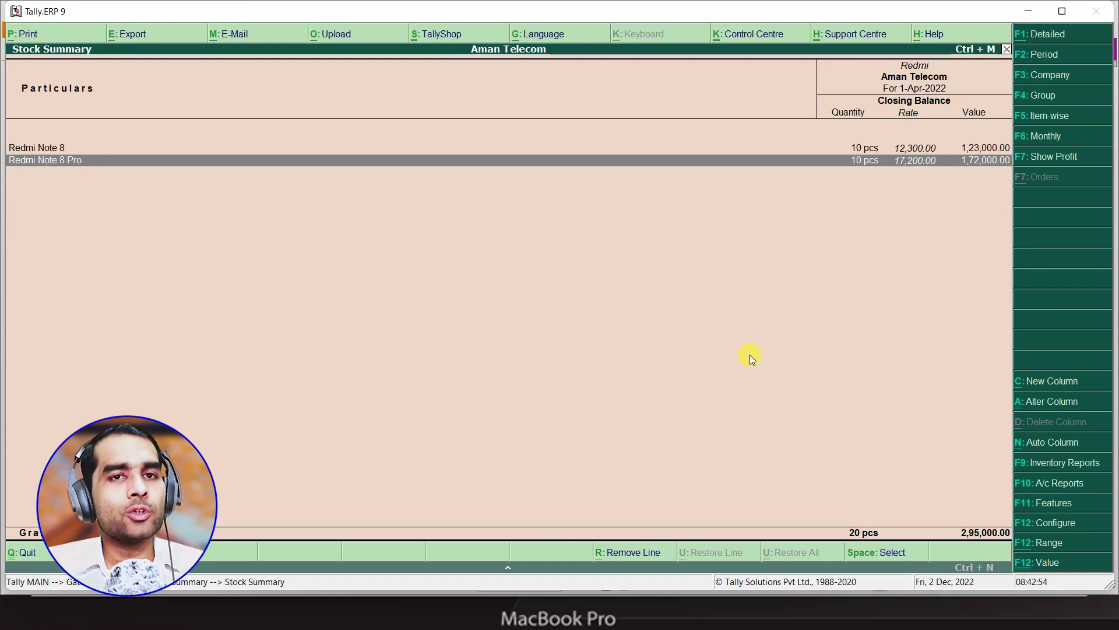
key(Escape)
key(Escape)
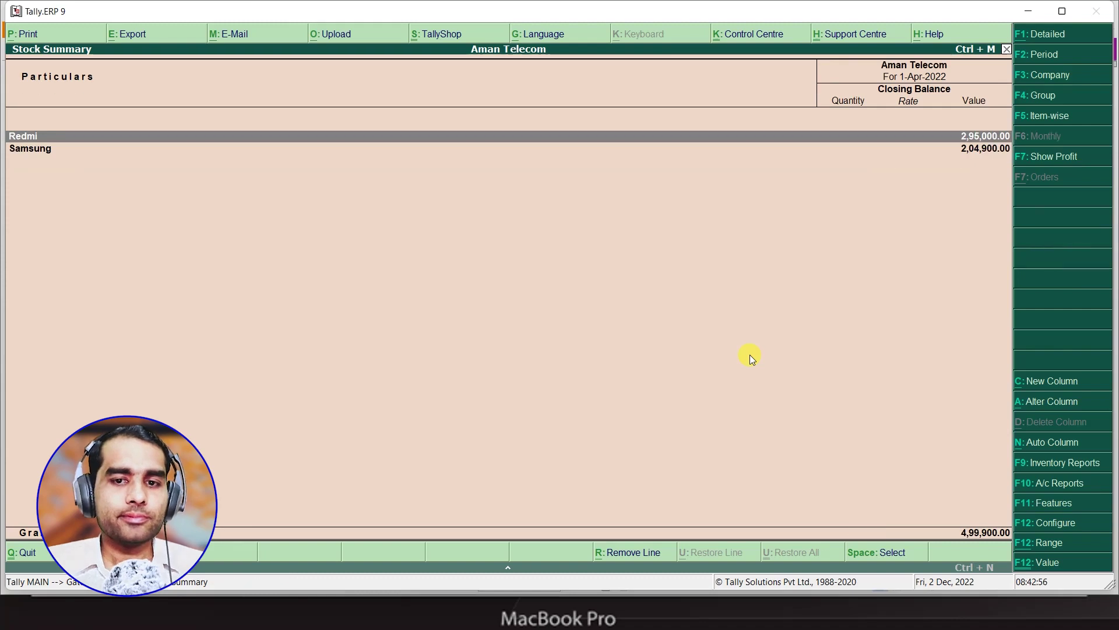
- Display the outstanding Payables report from the Statements of Accounts and check it for the creditor's pending bill
key(Down)
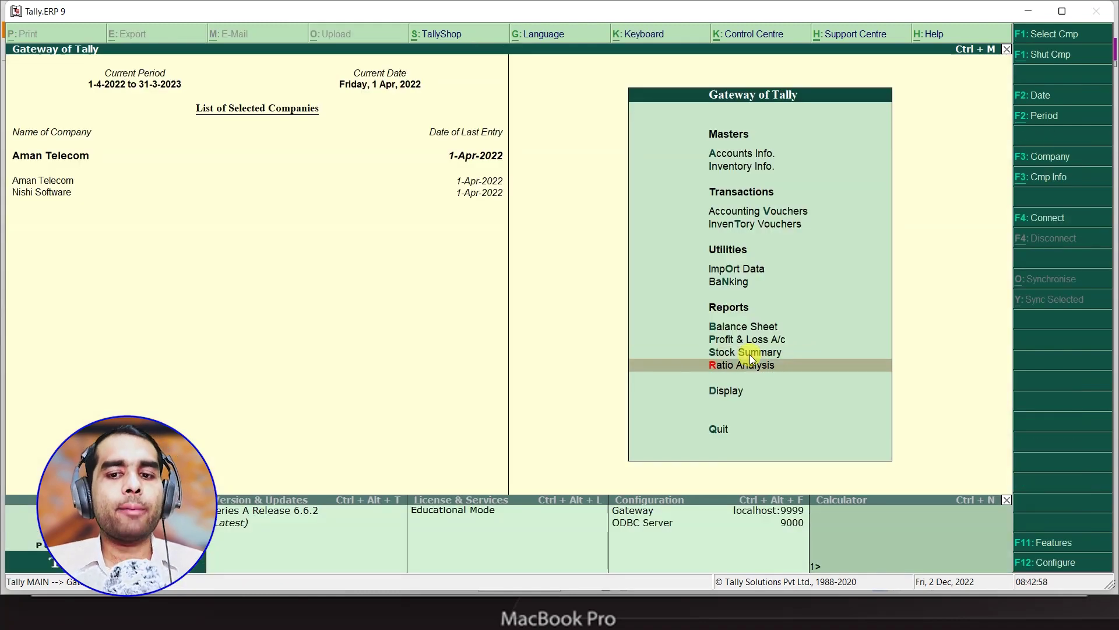
key(Down)
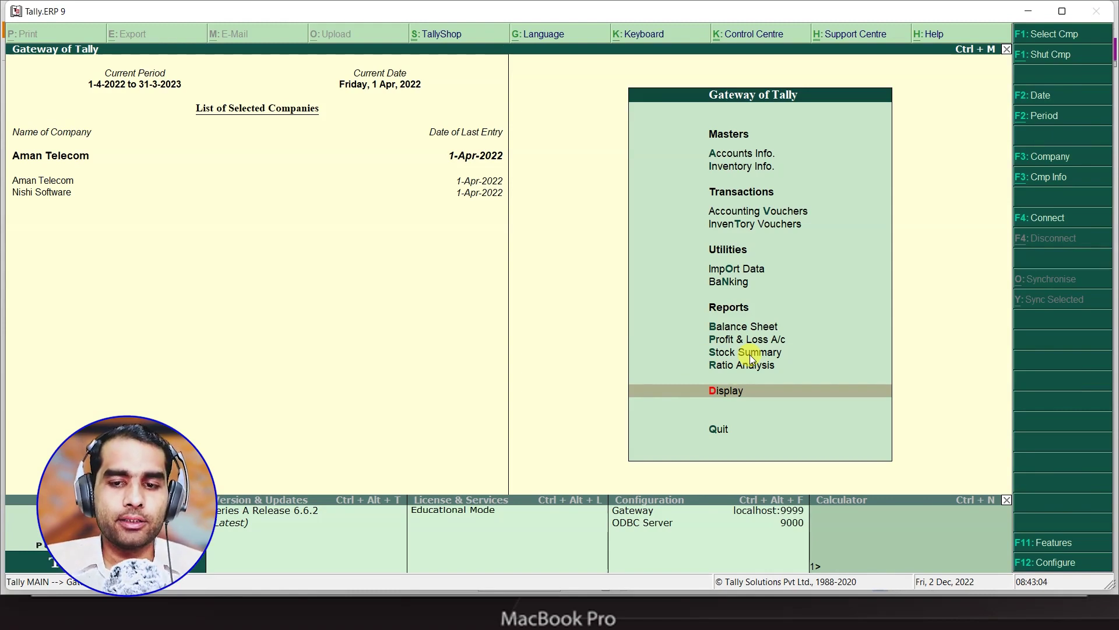
key(Return)
key(Down)
key(Down)
key(Down)
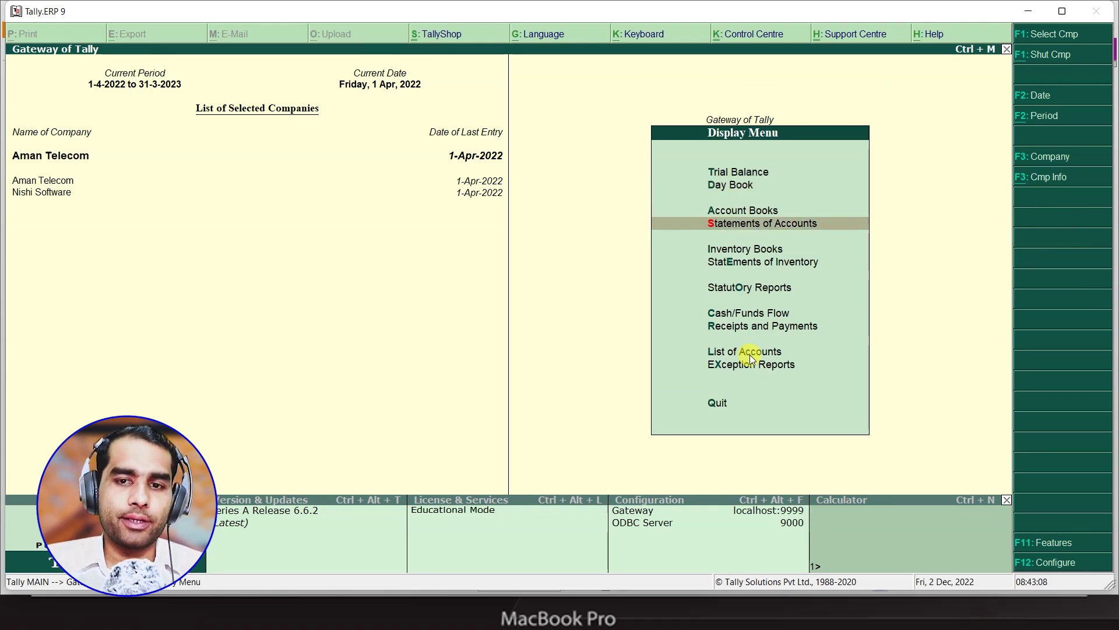
key(Return)
key(Return)
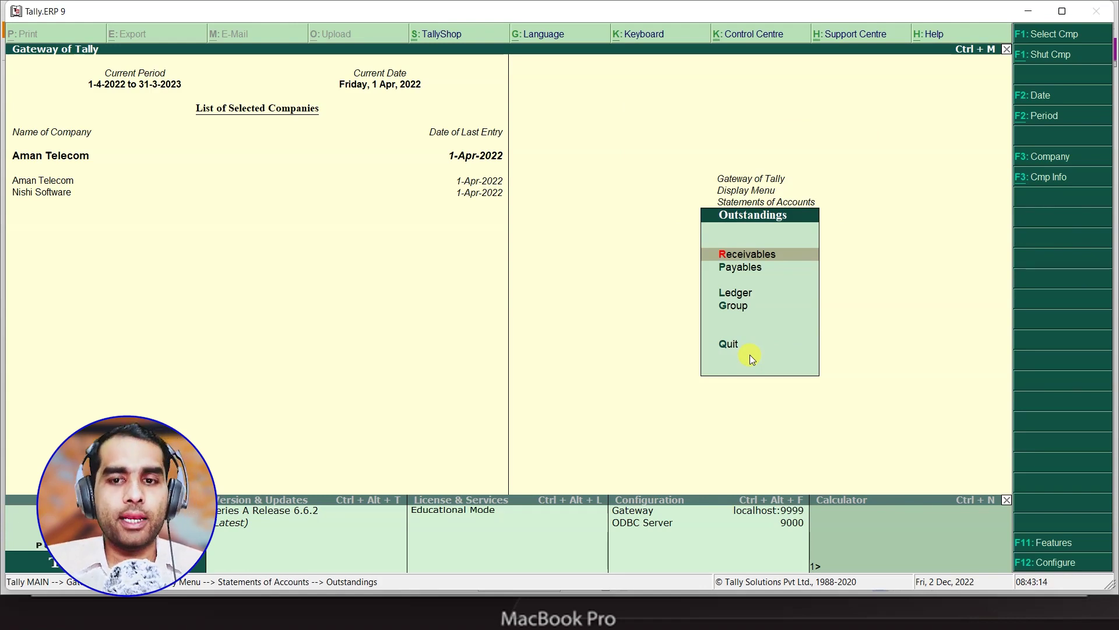
key(Down)
key(Return)
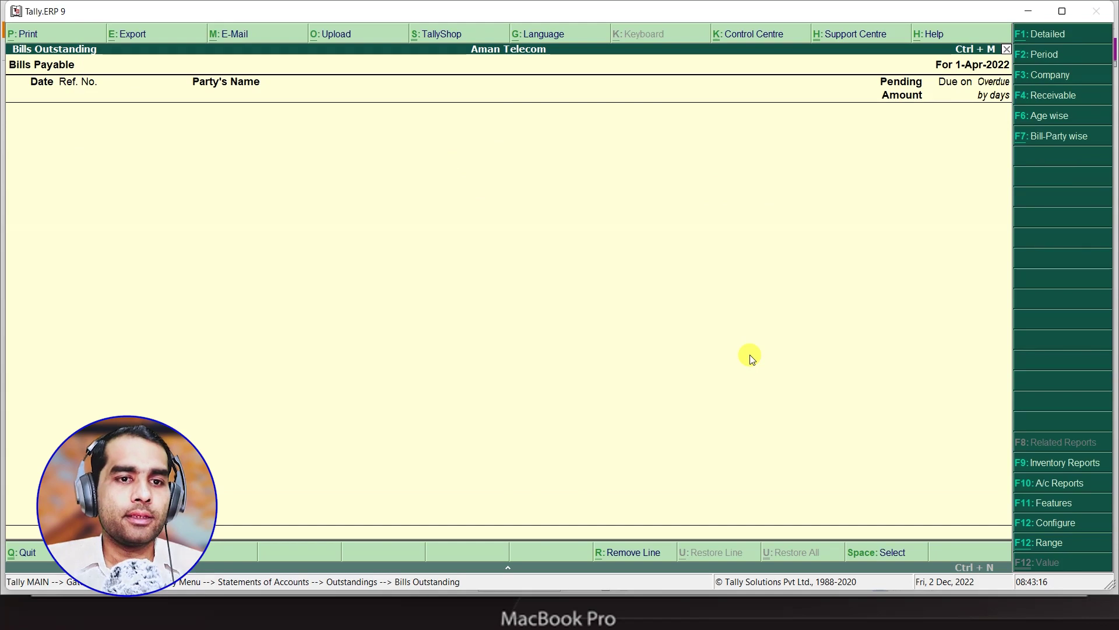
key(Escape)
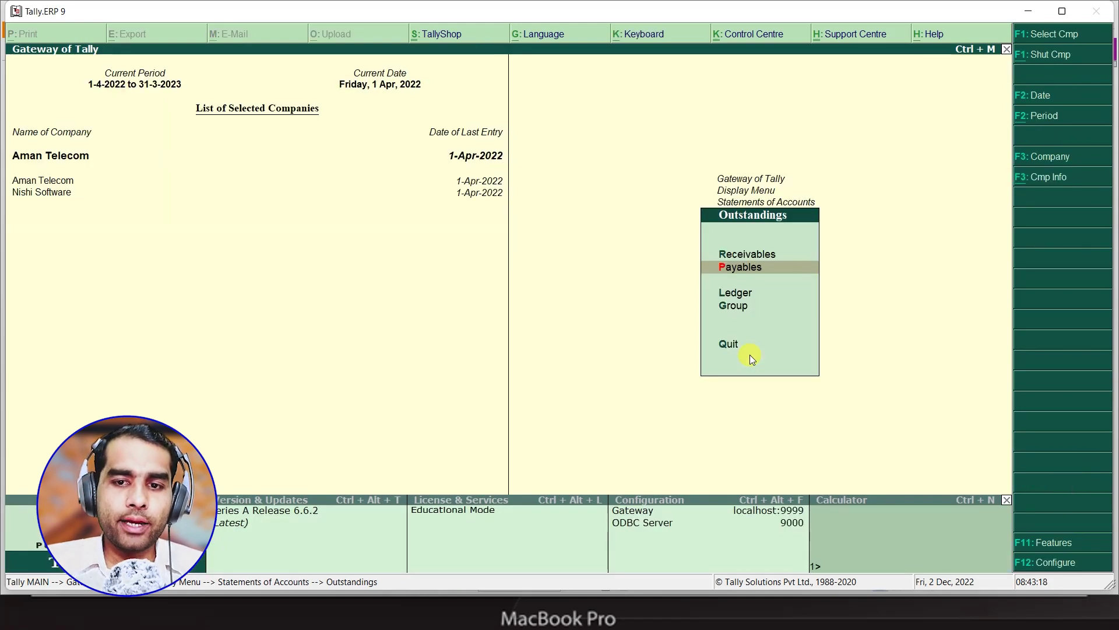
key(Return)
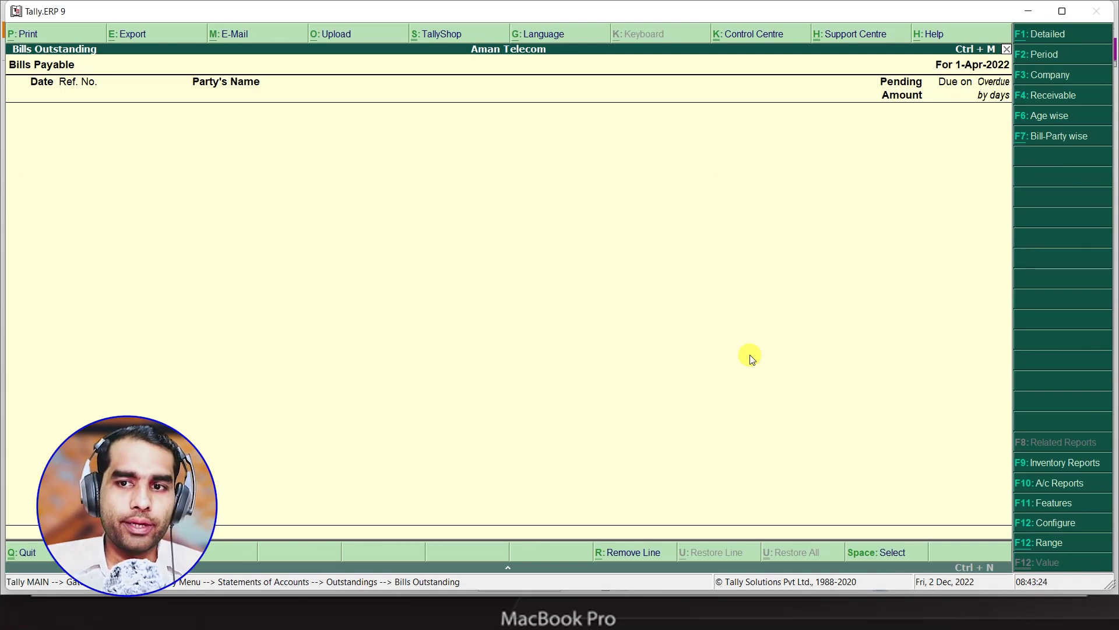
- Close the Bills Payable report, return to the Gateway of Tally and open the Balance Sheet
key(Escape)
key(Escape)
key(Escape)
key(Escape)
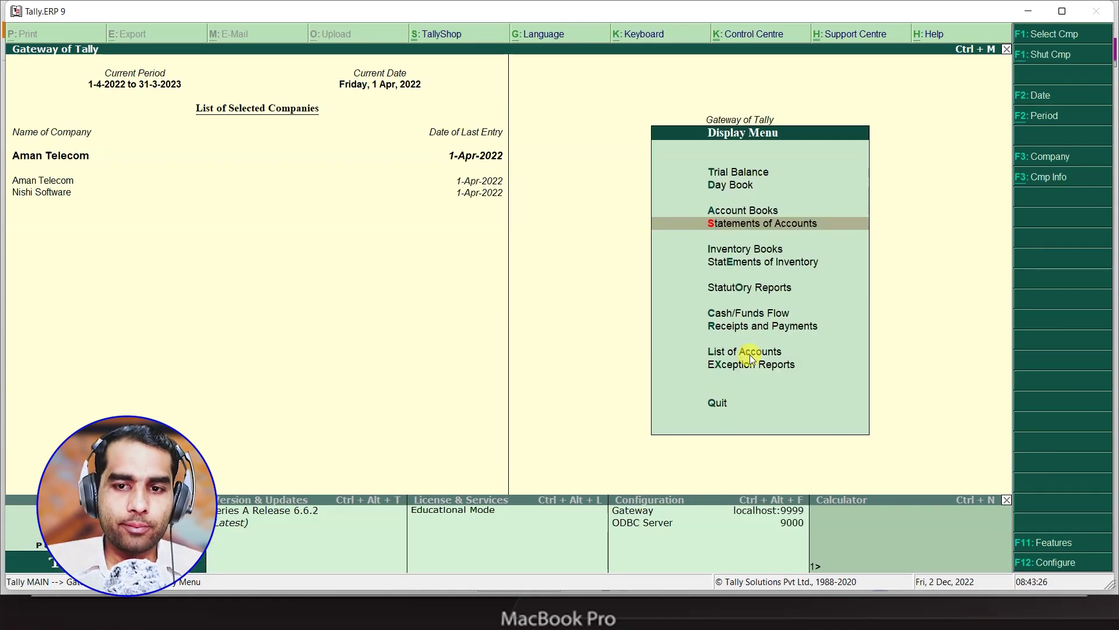
key(Up)
key(Up)
key(Up)
key(Up)
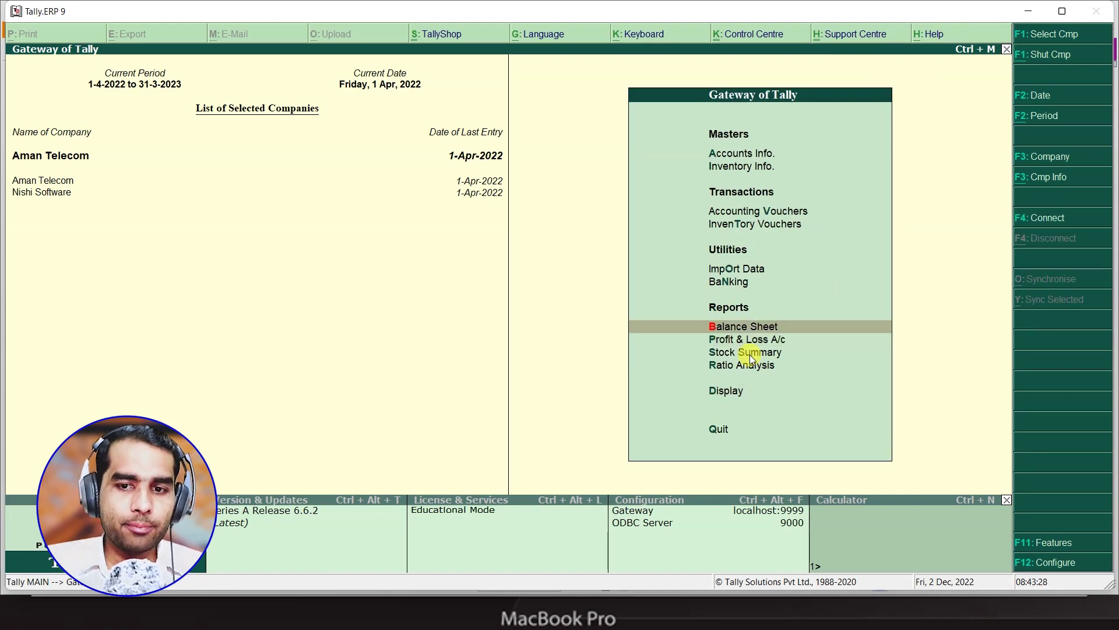
key(Return)
- Examine the creditor's April ledger vouchers under Current Liabilities and Sundry Creditors in the Balance Sheet, closing the reports when done
key(Down)
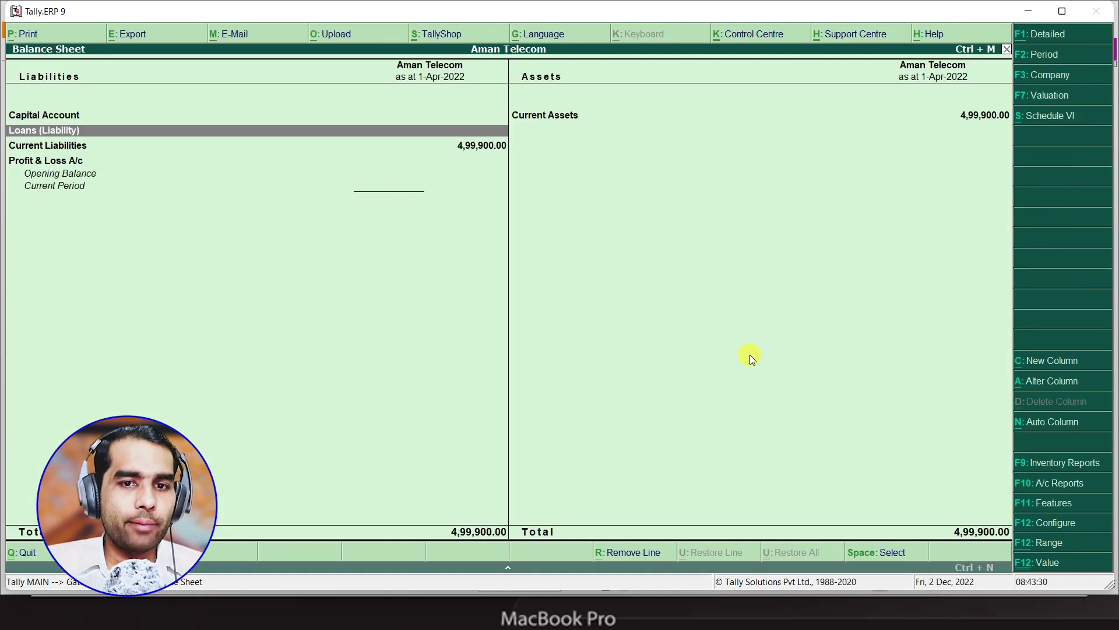
key(Down)
key(Return)
key(Return)
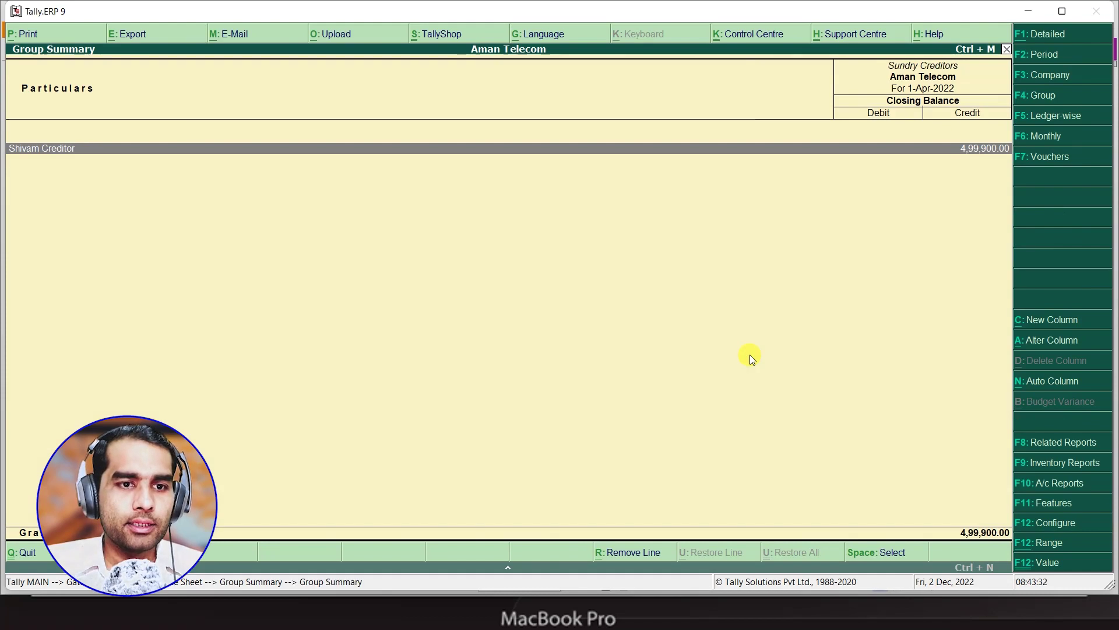
key(Return)
key(Return)
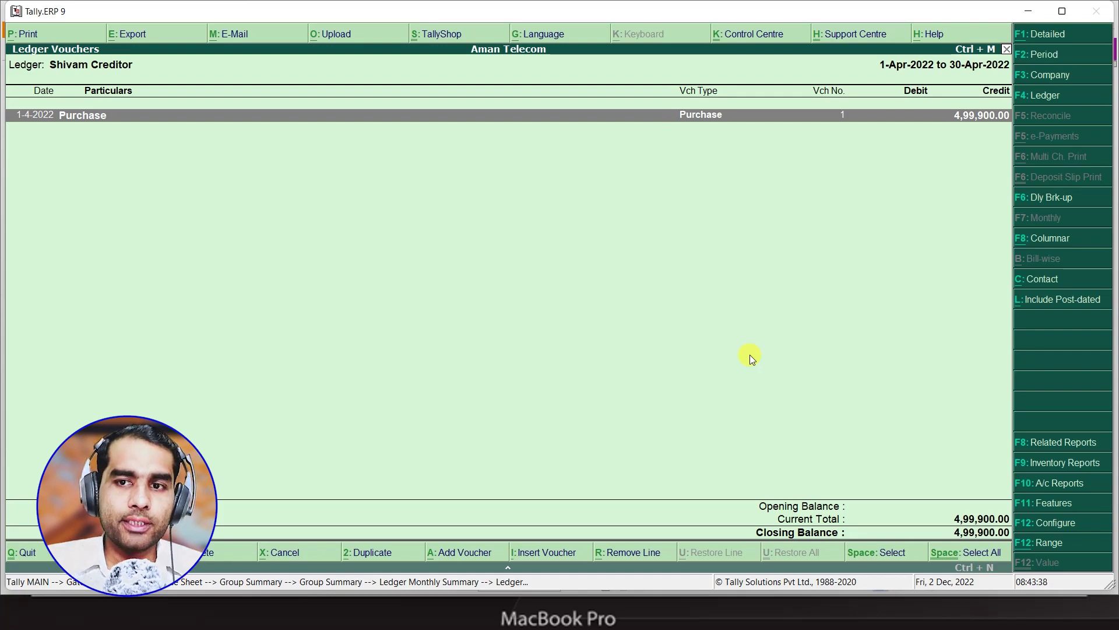
key(Escape)
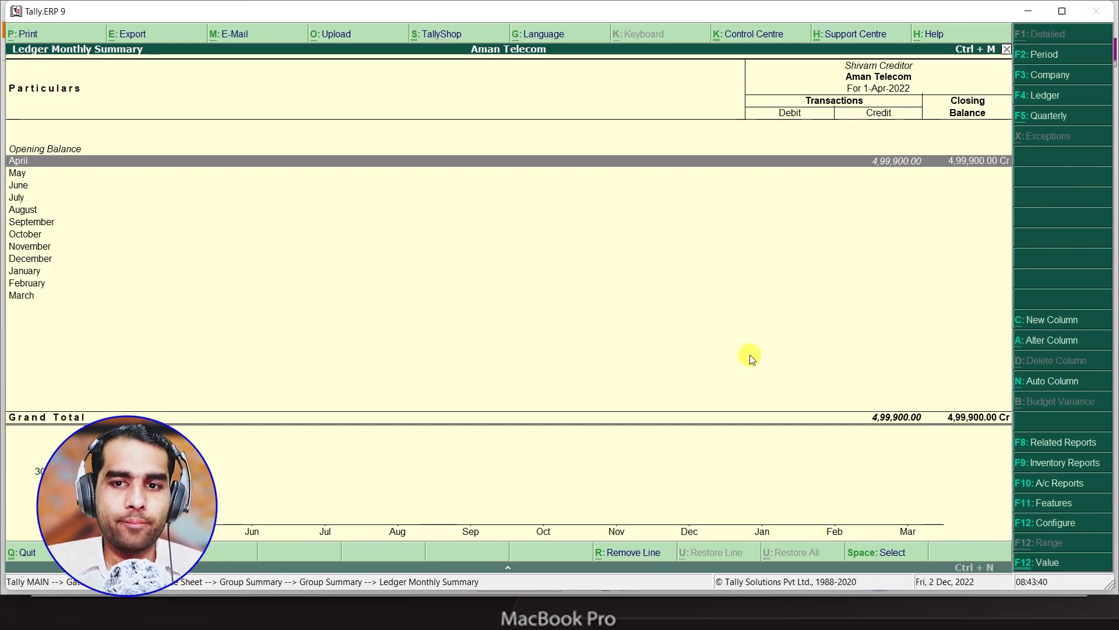
key(Escape)
key(Escape)
key(Escape)
- Display the outstanding Payables report again from the Statements of Accounts
key(Down)
key(Down)
key(Down)
key(Down)
key(Return)
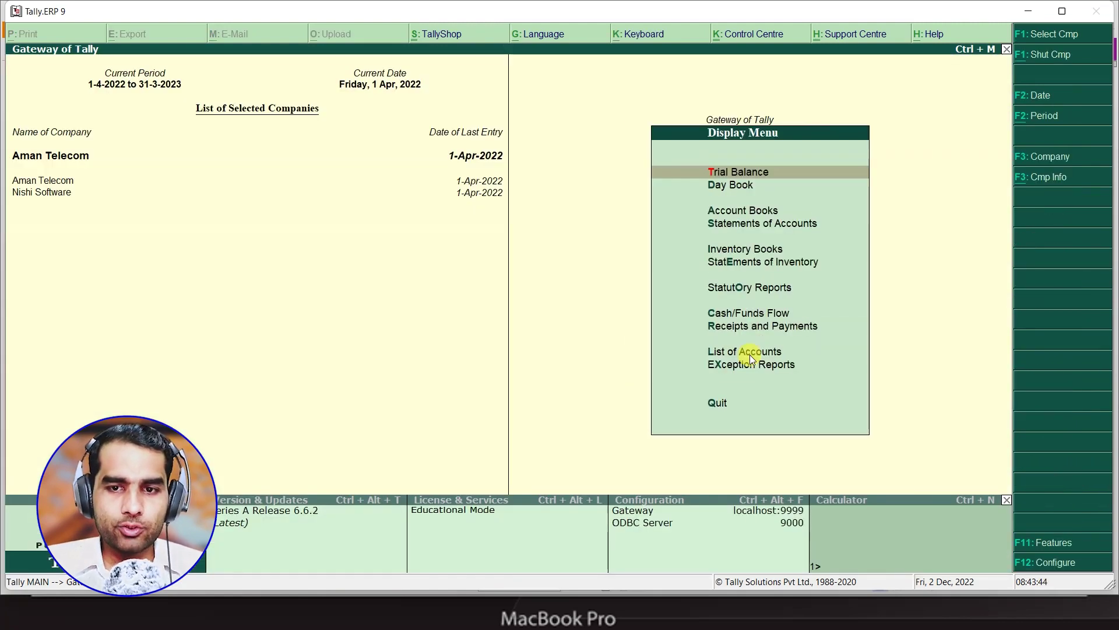
key(Down)
key(Down)
key(Down)
key(Return)
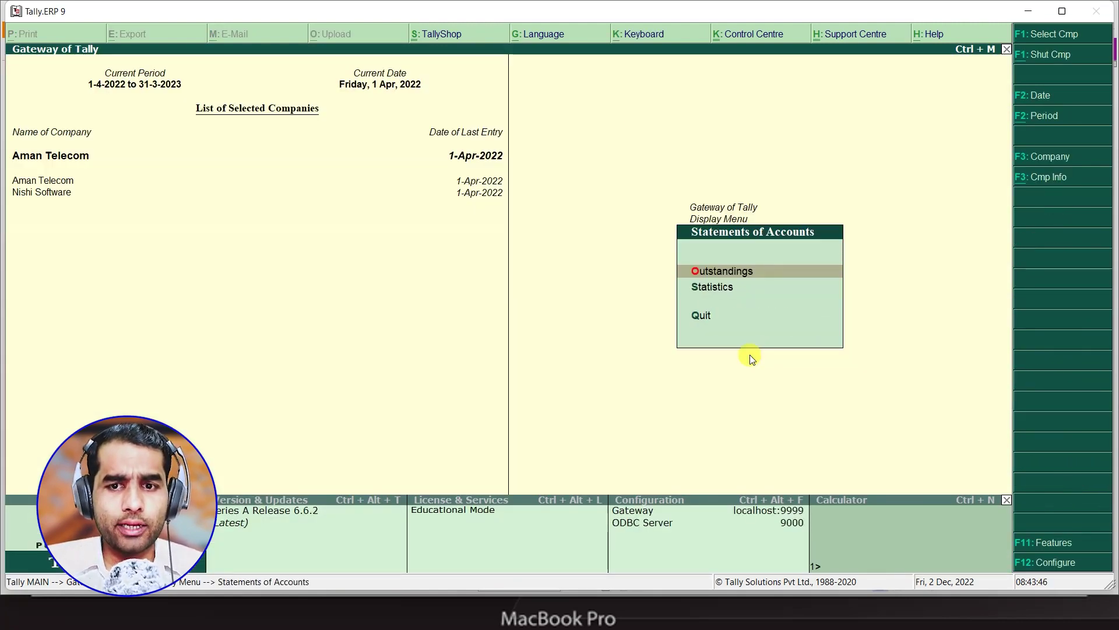
key(Return)
key(Down)
key(Return)
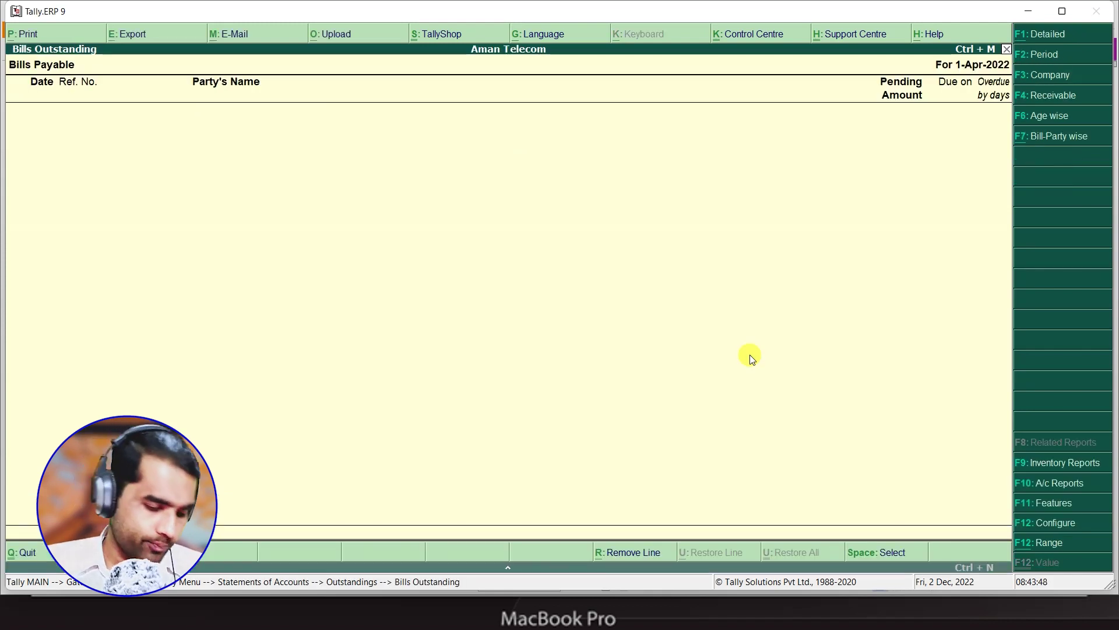
- Set the Bills Payable period from 1-4-2022 to 1-4-22, check the report and close it
key(F2)
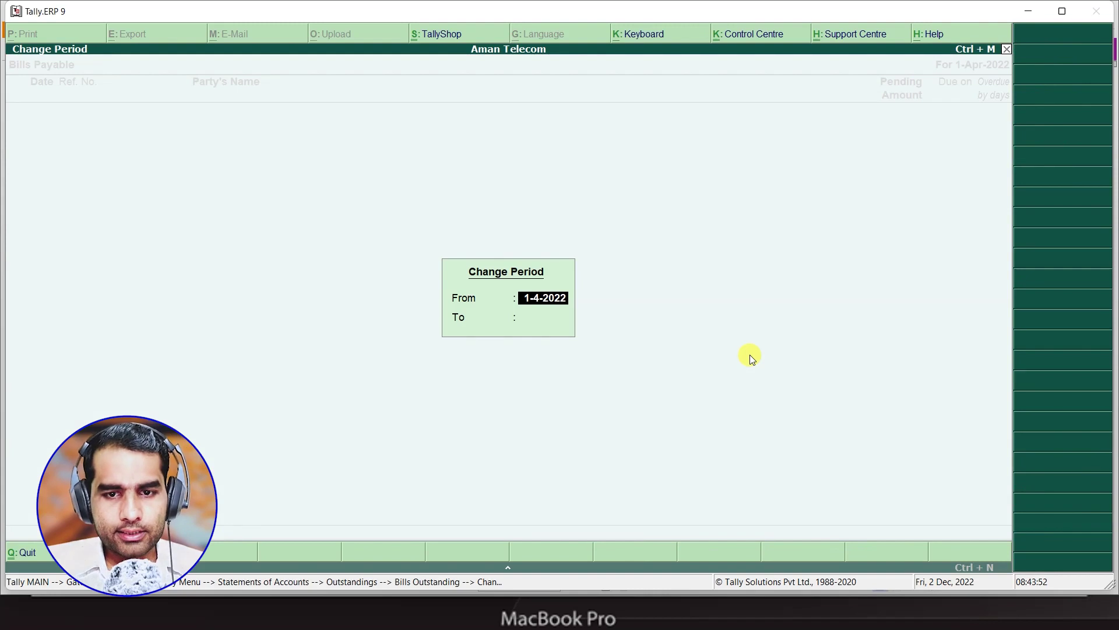
key(Return)
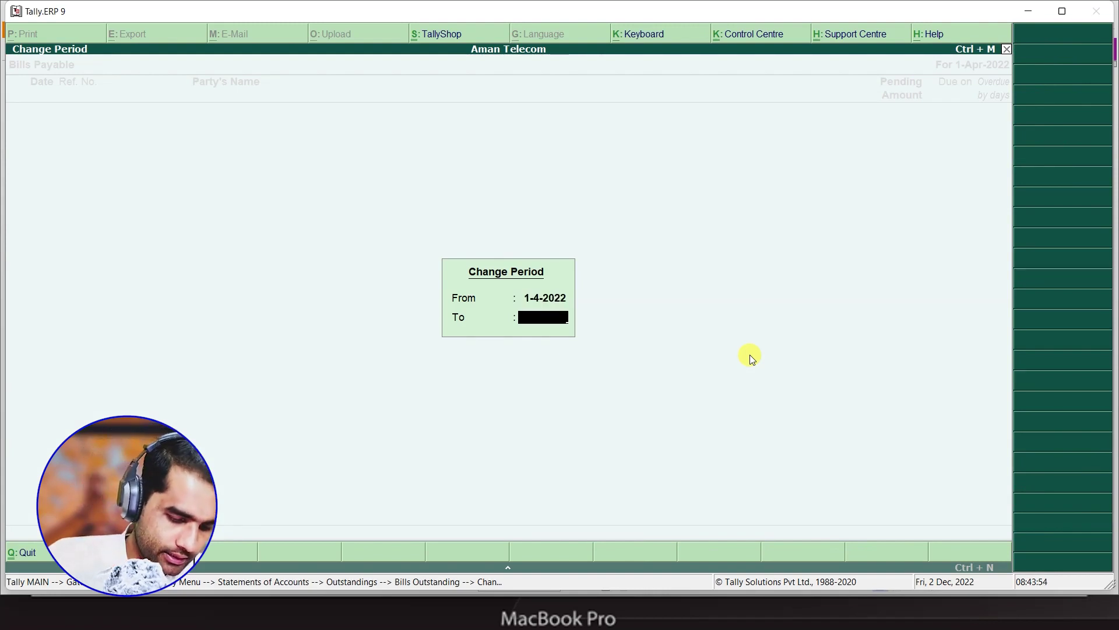
text(1)
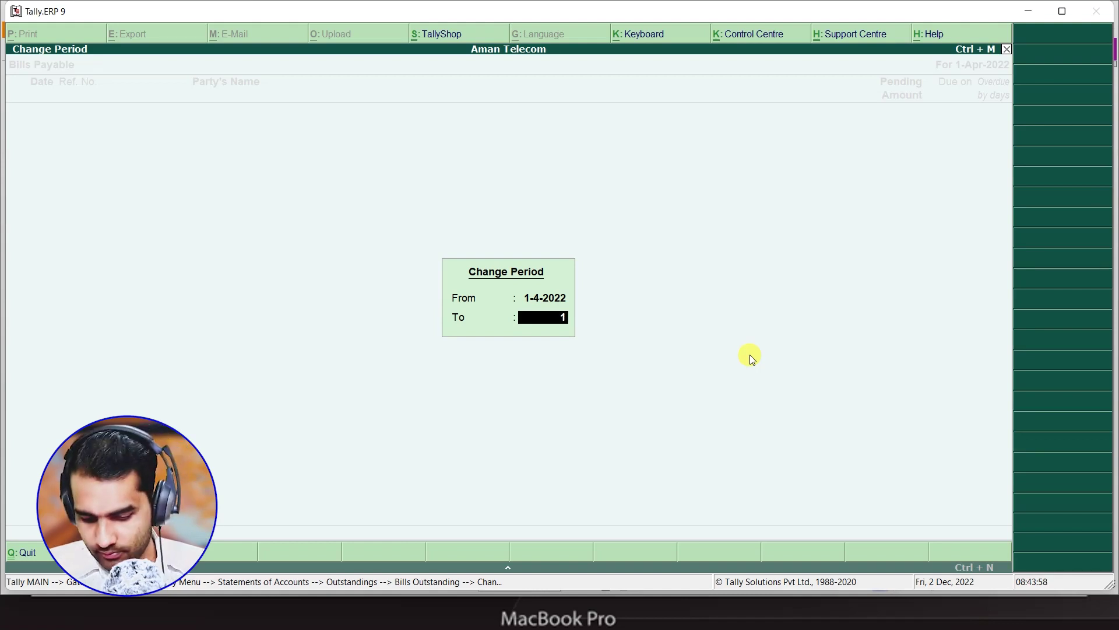
text(422-)
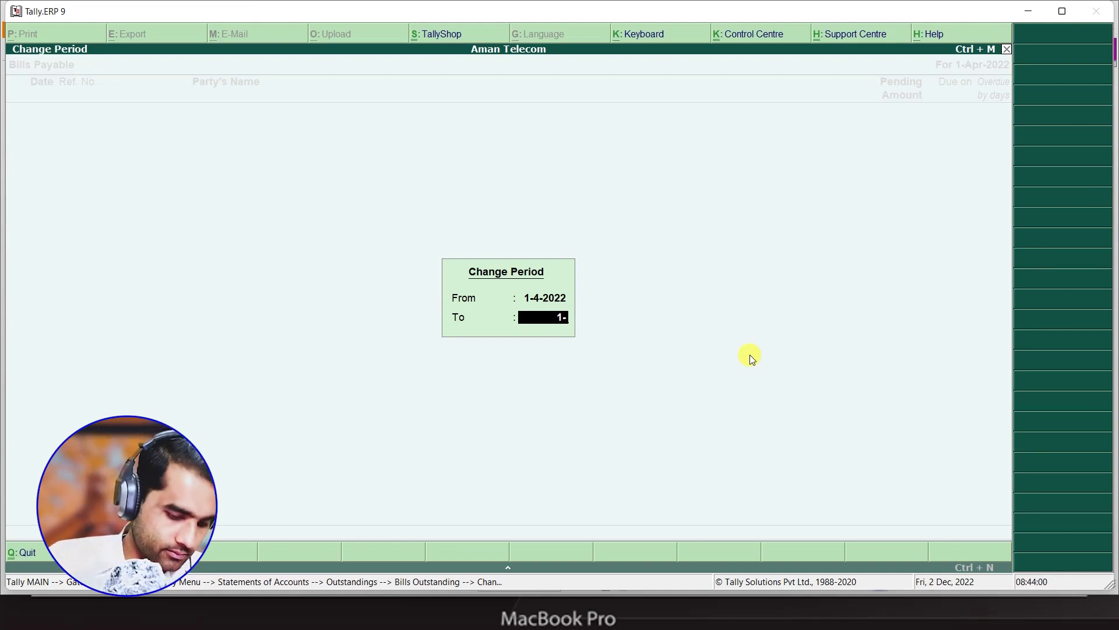
text(4-22)
key(Return)
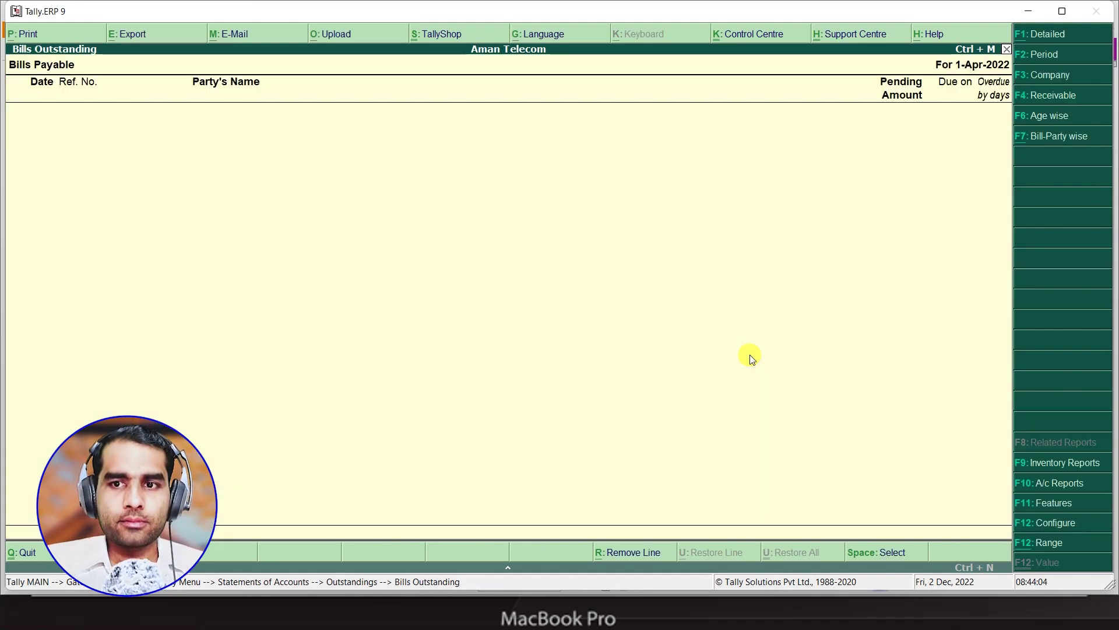
key(Escape)
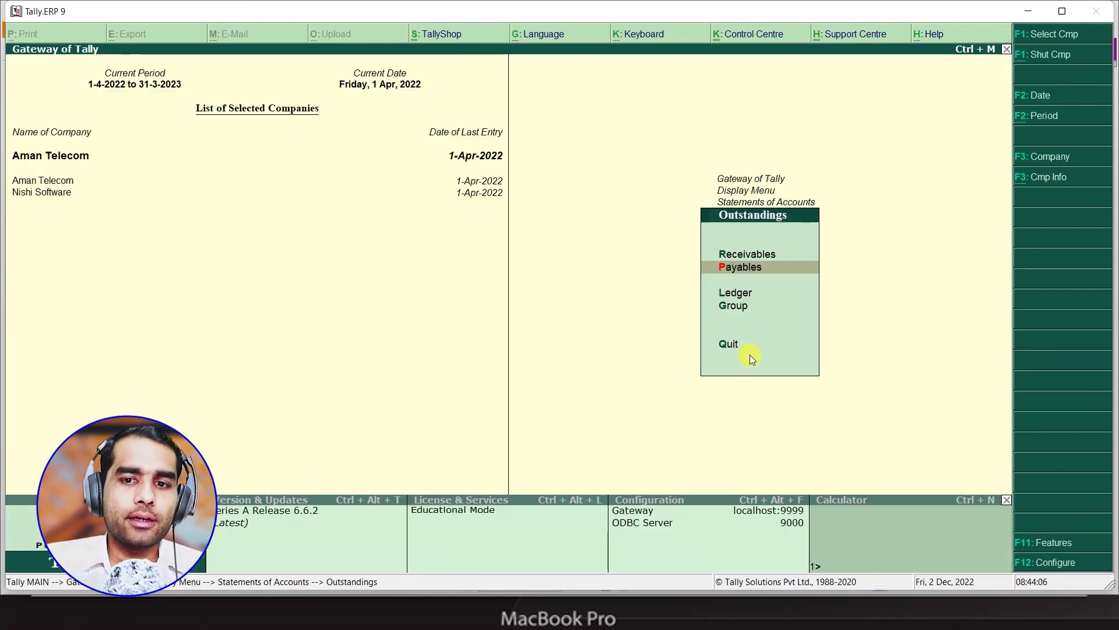
- Check the outstanding Receivables report and return to the Gateway of Tally
key(Up)
key(Return)
key(Escape)
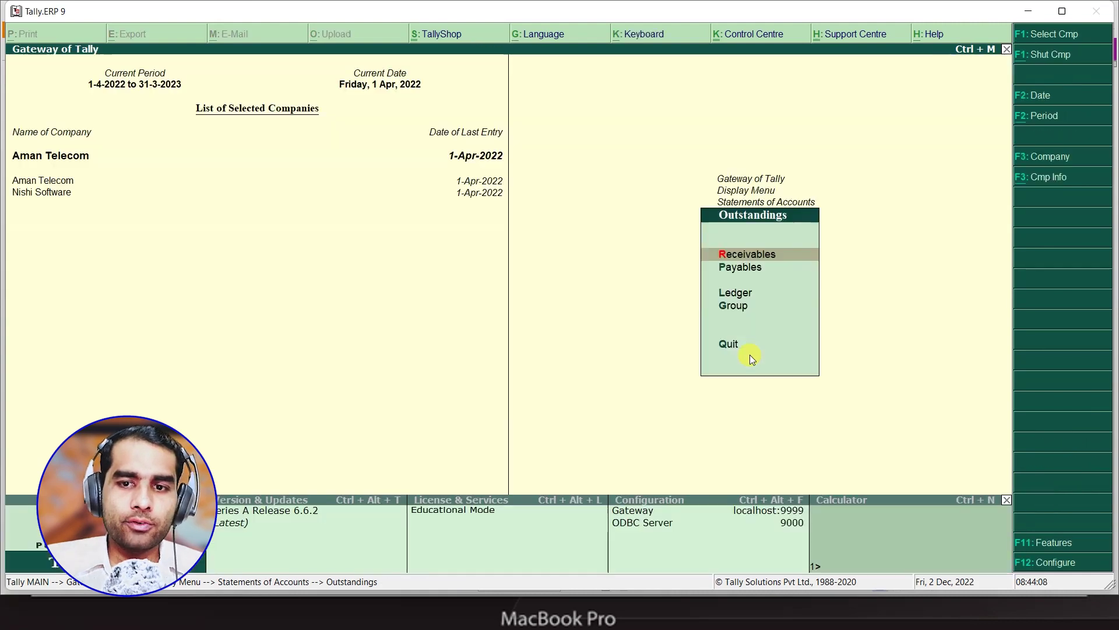
key(Escape)
key(Escape)
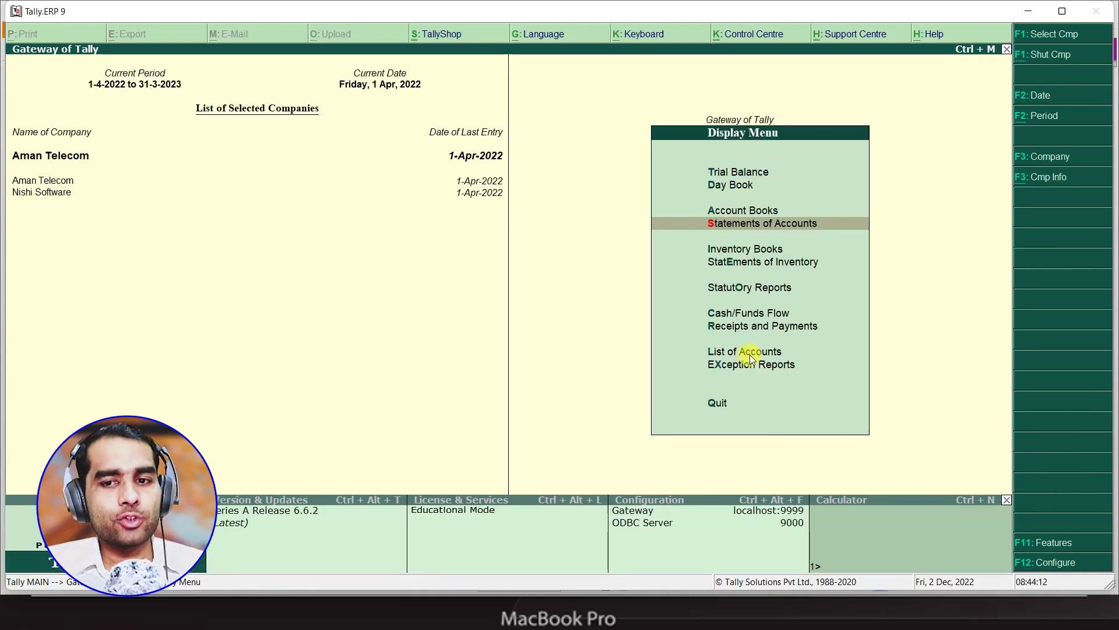
key(Escape)
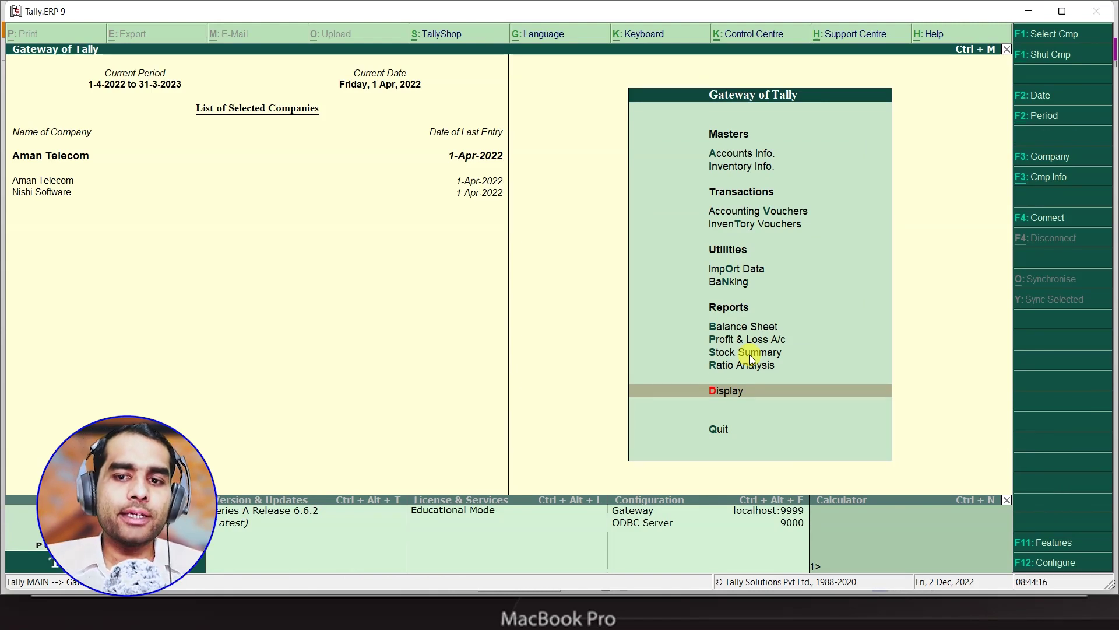
- Start a new Sales accounting voucher and enter 203 as its reference number
key(Up)
key(Up)
key(Up)
key(Up)
key(Up)
key(Up)
key(Up)
key(Up)
key(Up)
key(Down)
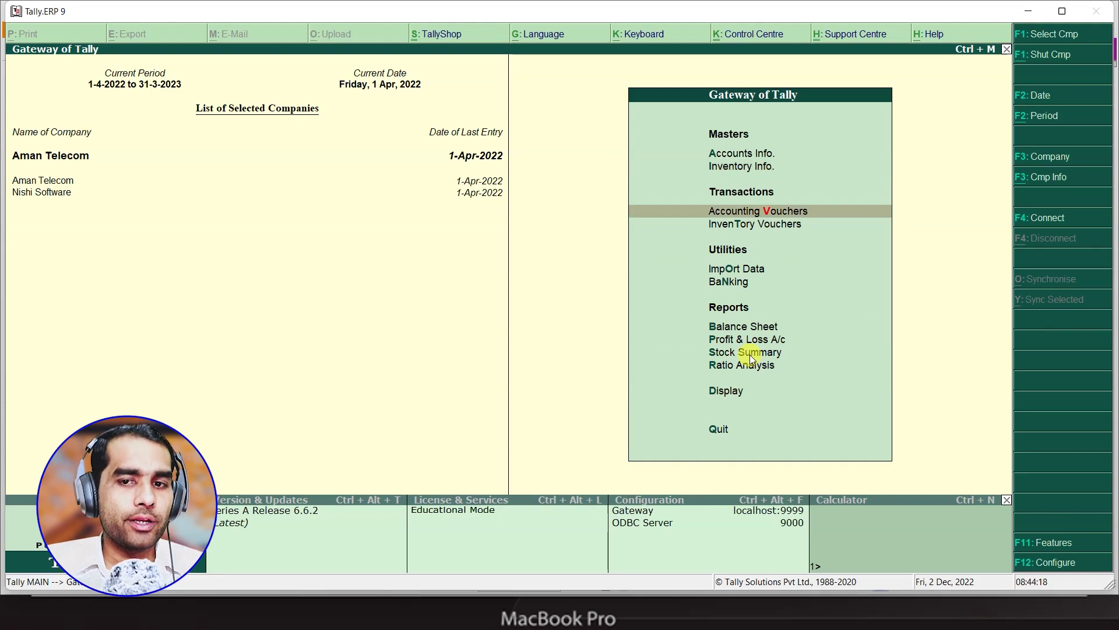
key(Return)
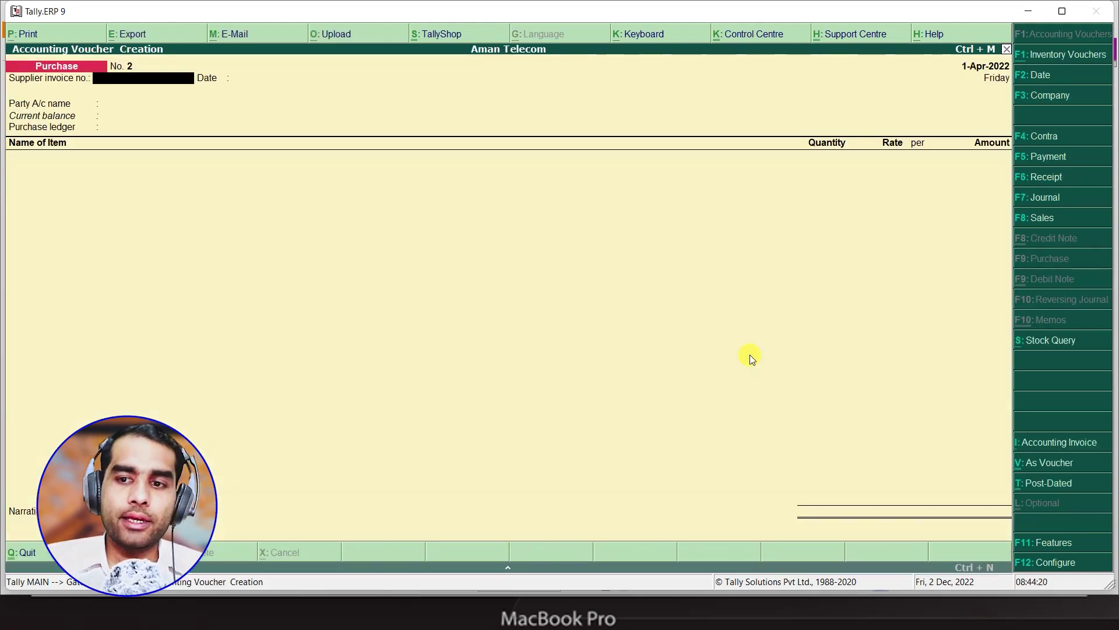
click(1028, 218)
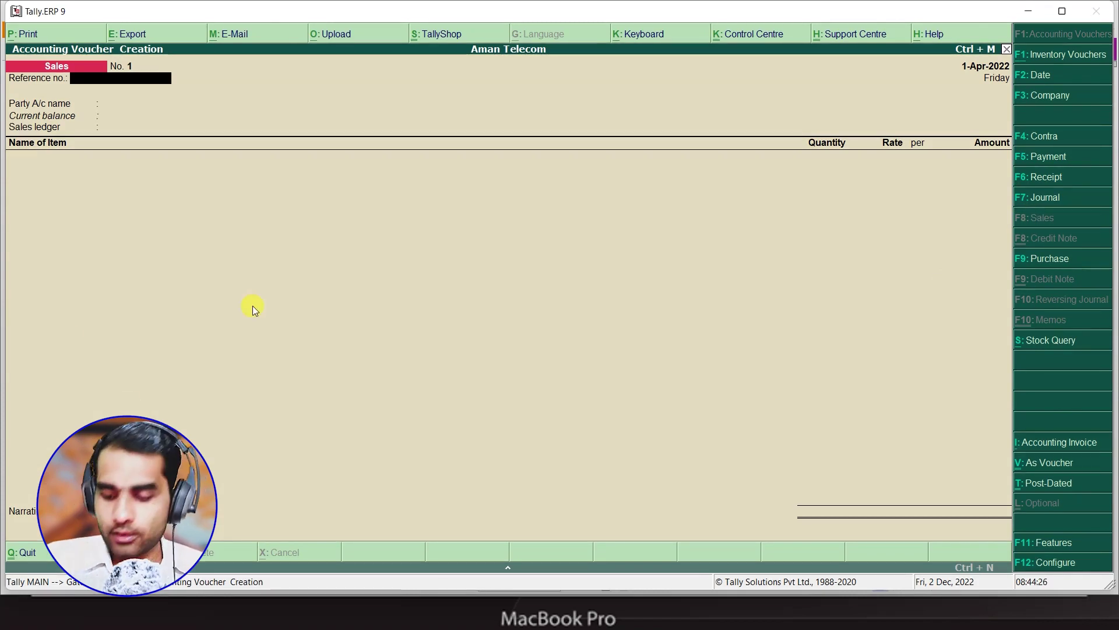
text(203)
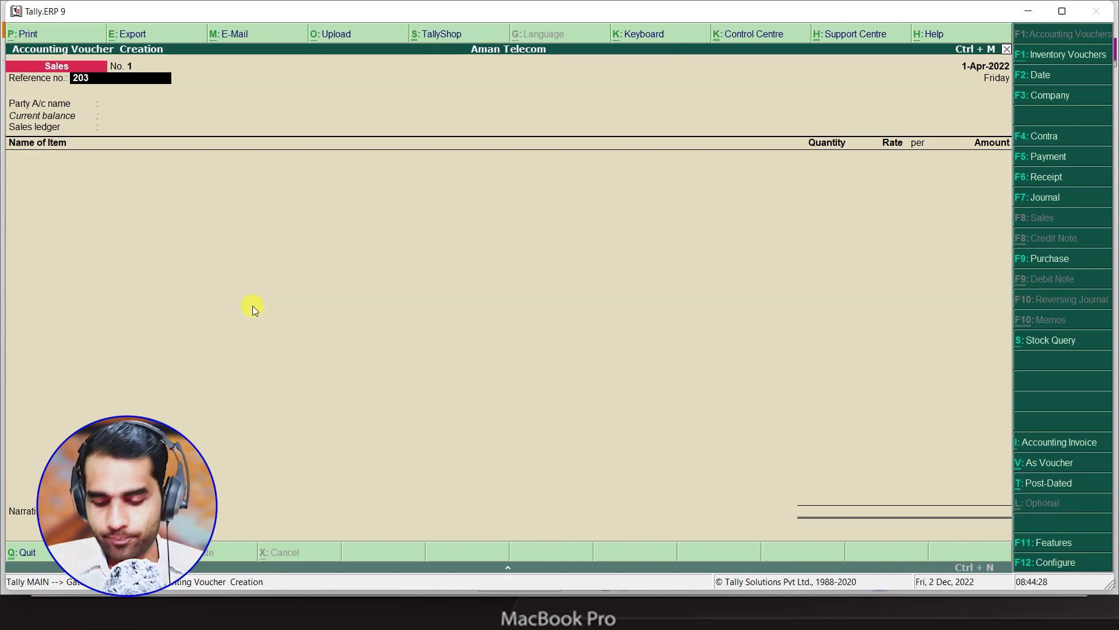
key(Return)
- Choose the debtor as the sales voucher's party account and accept the party details with the despatch and order fields blank
key(Down)
key(Down)
key(Up)
key(Return)
key(Return)
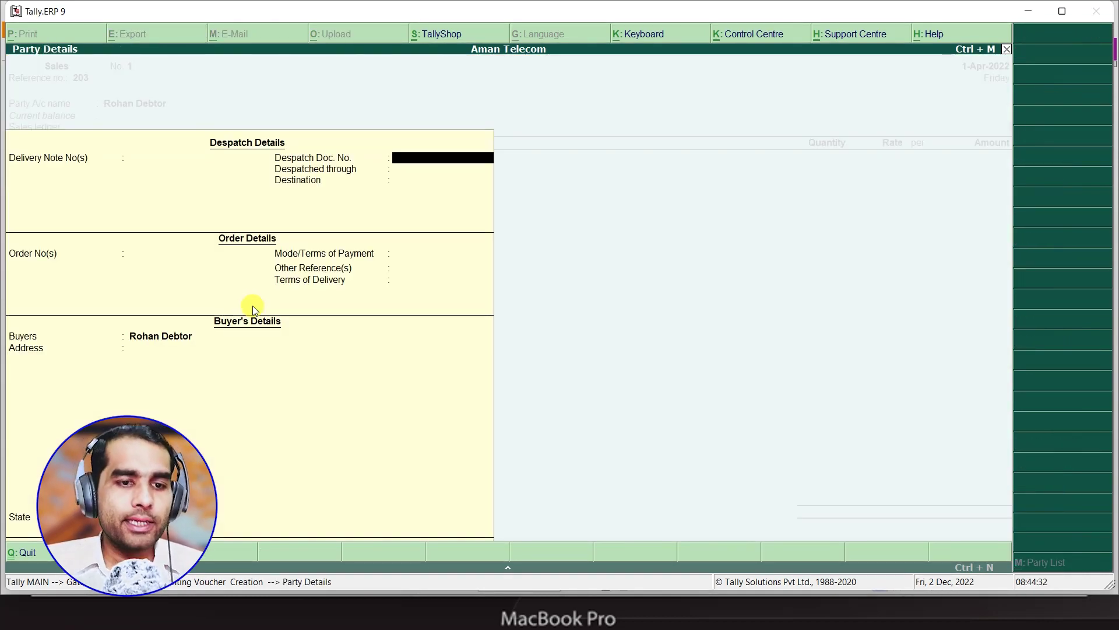
key(Return)
key(Return)
key(Return)
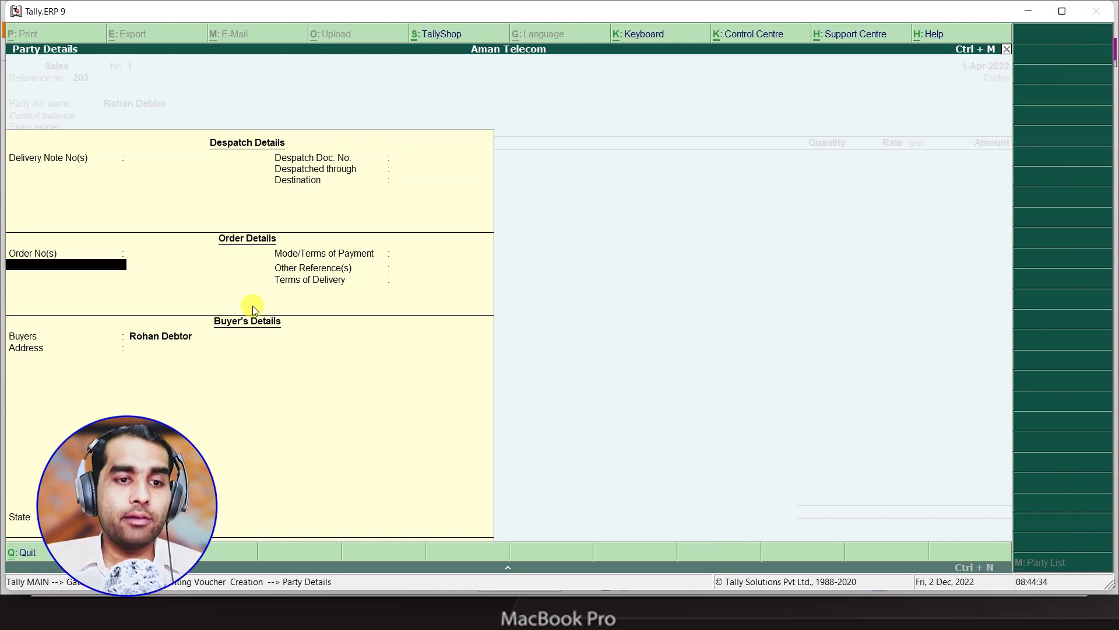
key(Return)
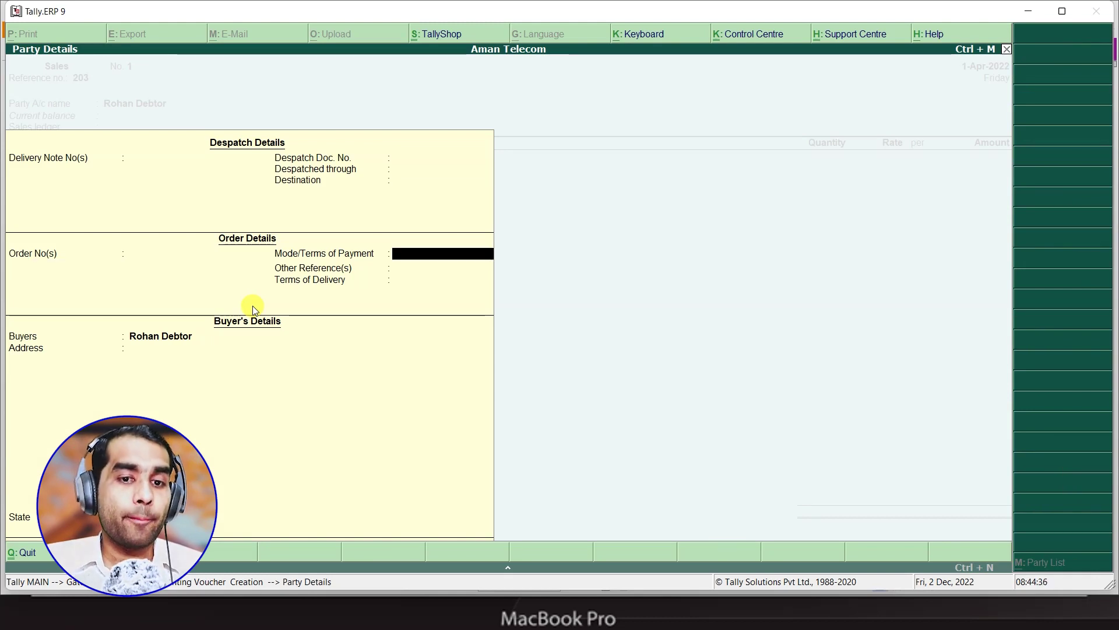
key(Return)
key(Return)
key(Return)
key(Return)
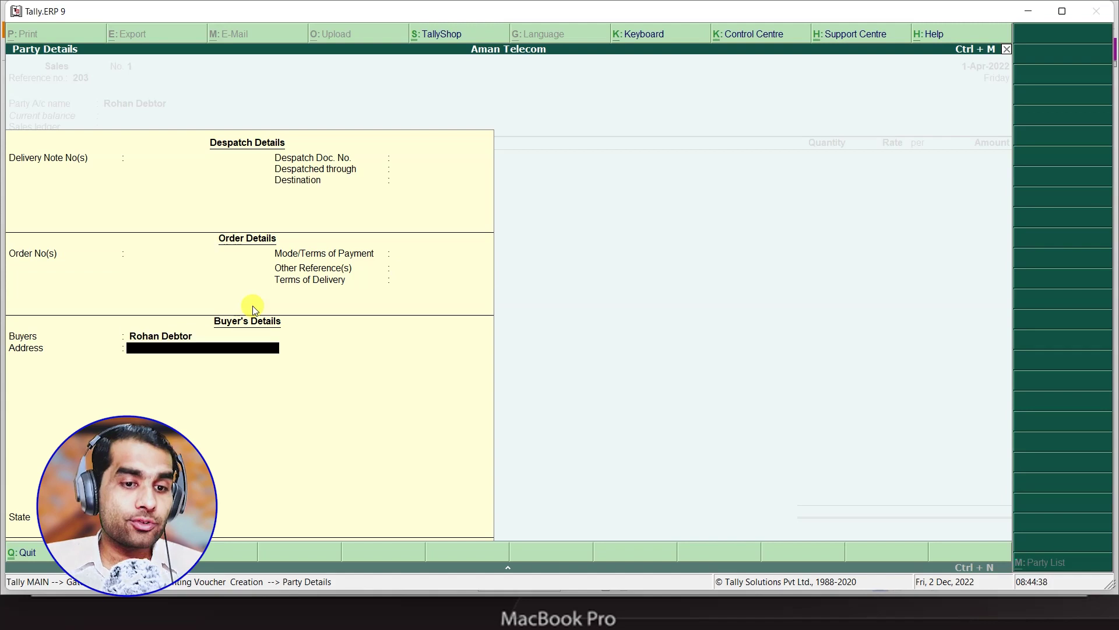
key(Return)
key(ctrl+a)
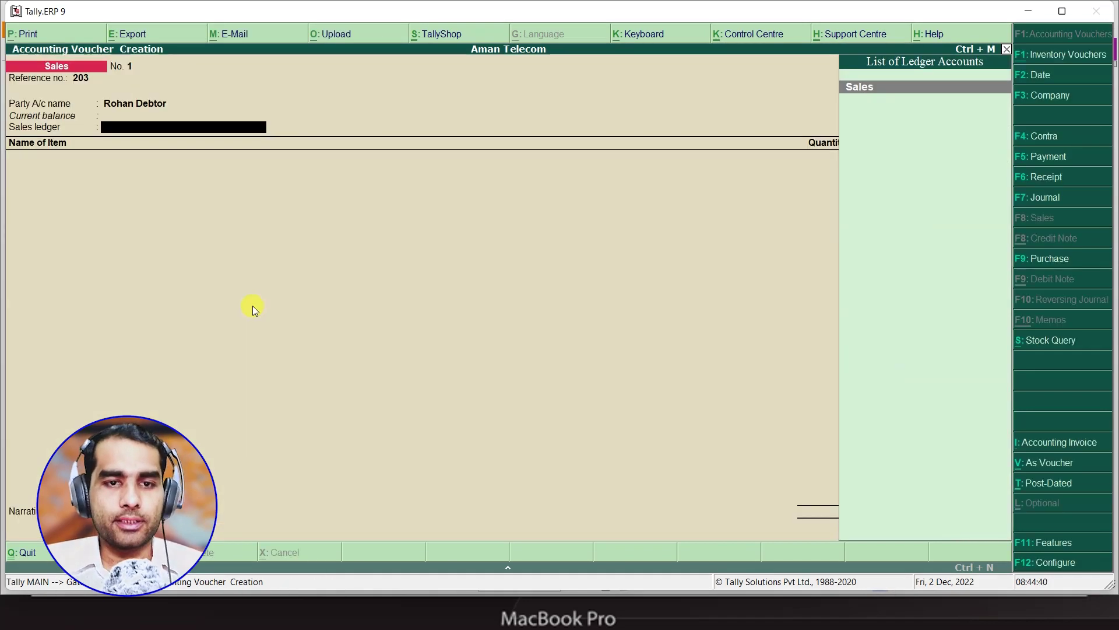
- Select the Sales ledger and add Redmi Note 8 with a quantity of 9 pcs to the voucher
key(Return)
text(r)
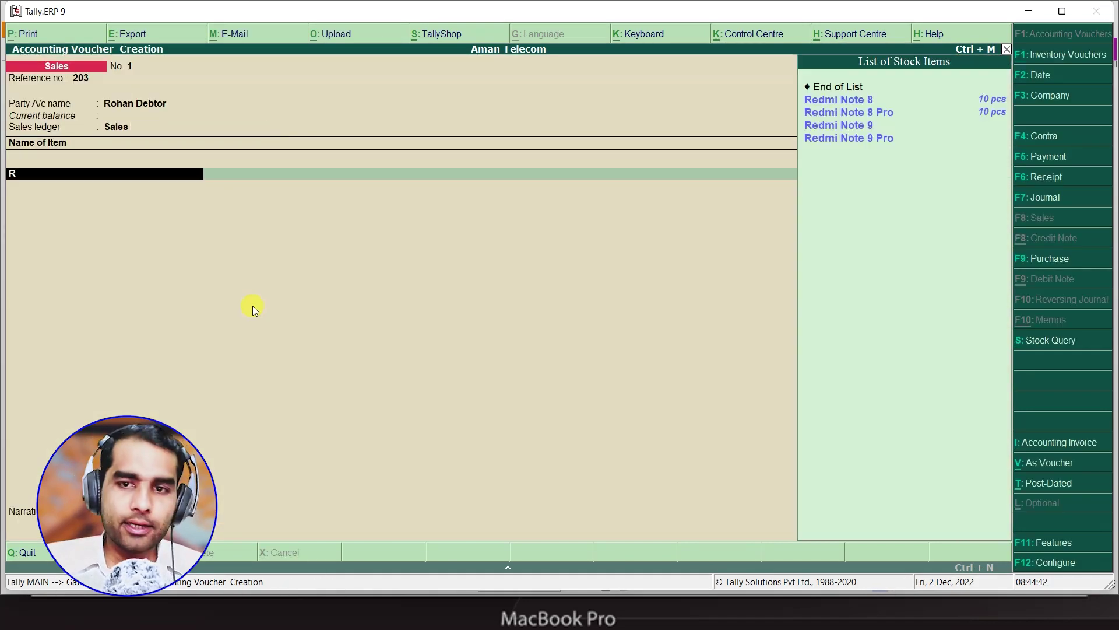
key(Return)
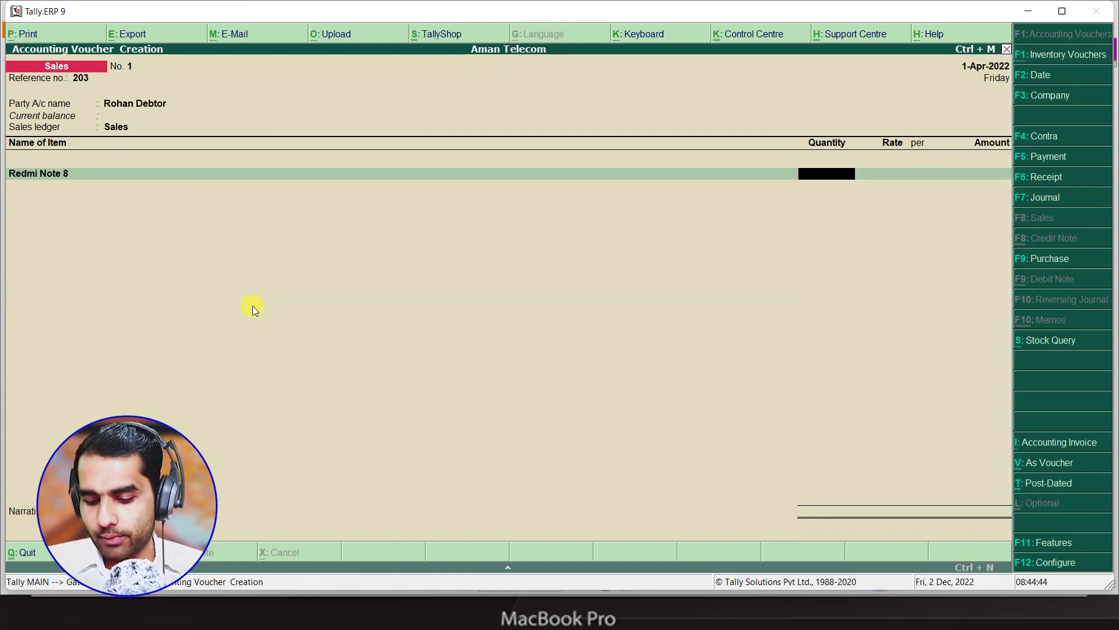
key(Return)
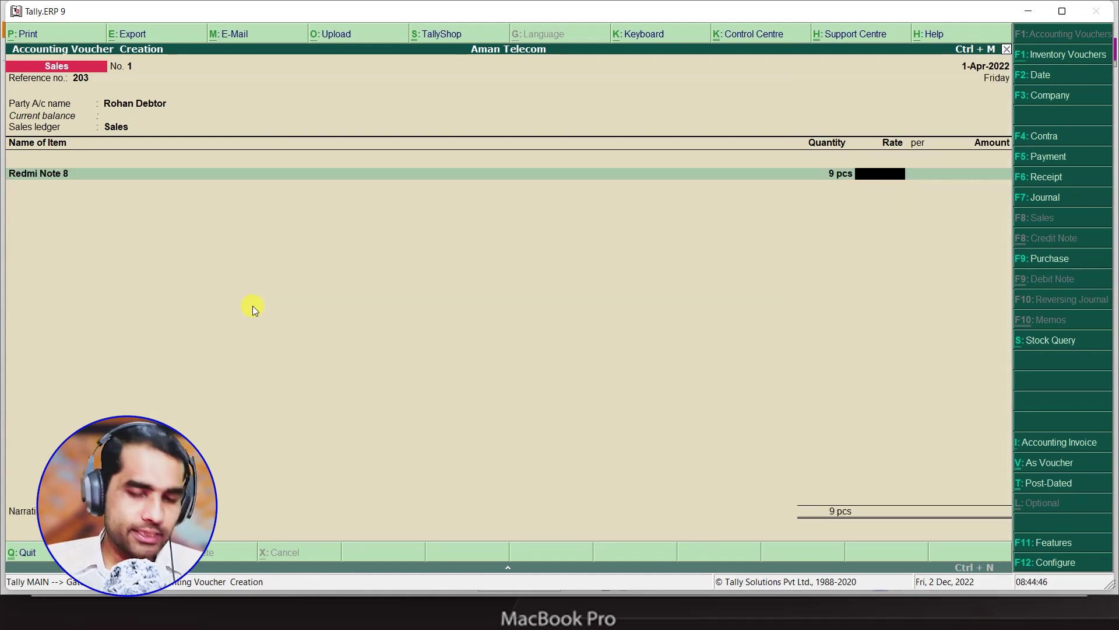
- Look up the Redmi Note 8 sale rate in the PowerPoint price table, switch back to Tally and enter 12900 per pcs
key(alt+Tab)
key(alt+Tab)
key(alt+Tab)
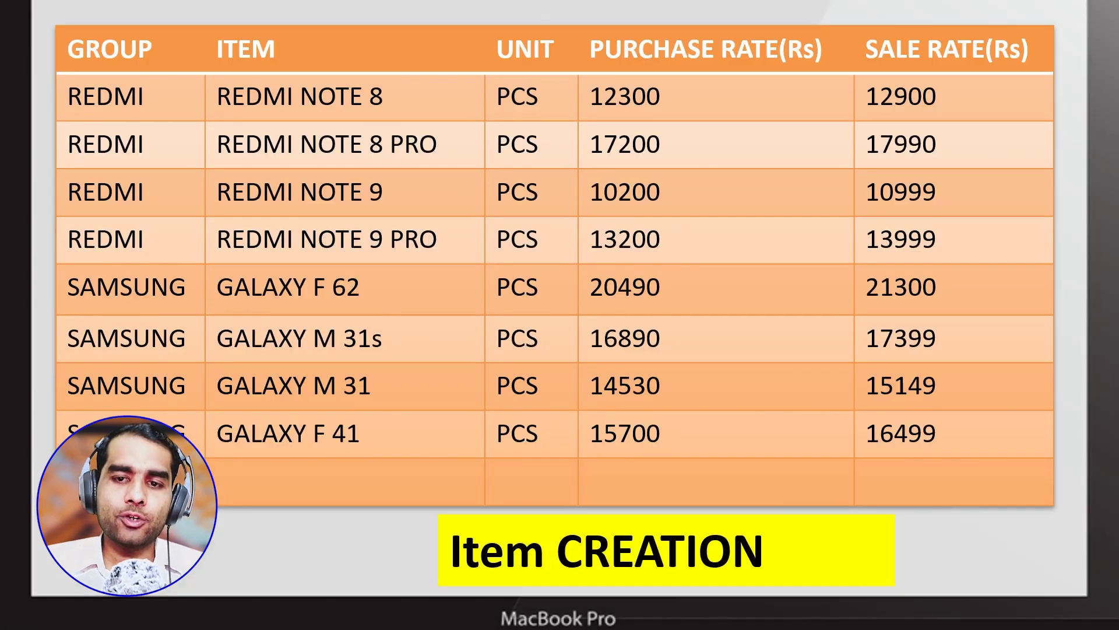
key(alt+Tab)
key(alt+Tab)
key(Tab)
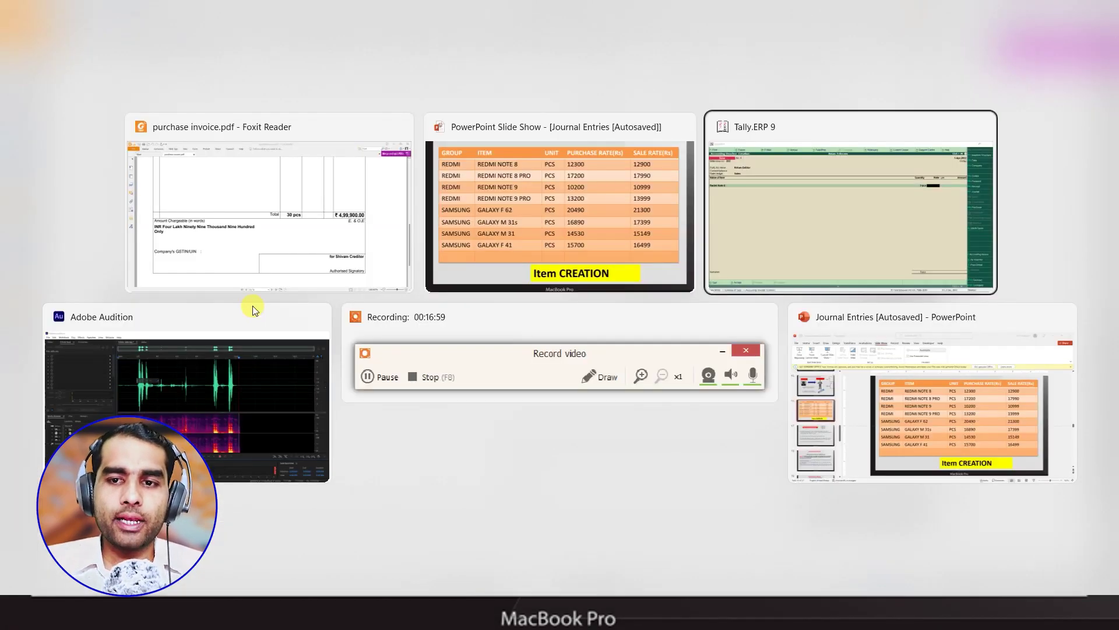
text(12900)
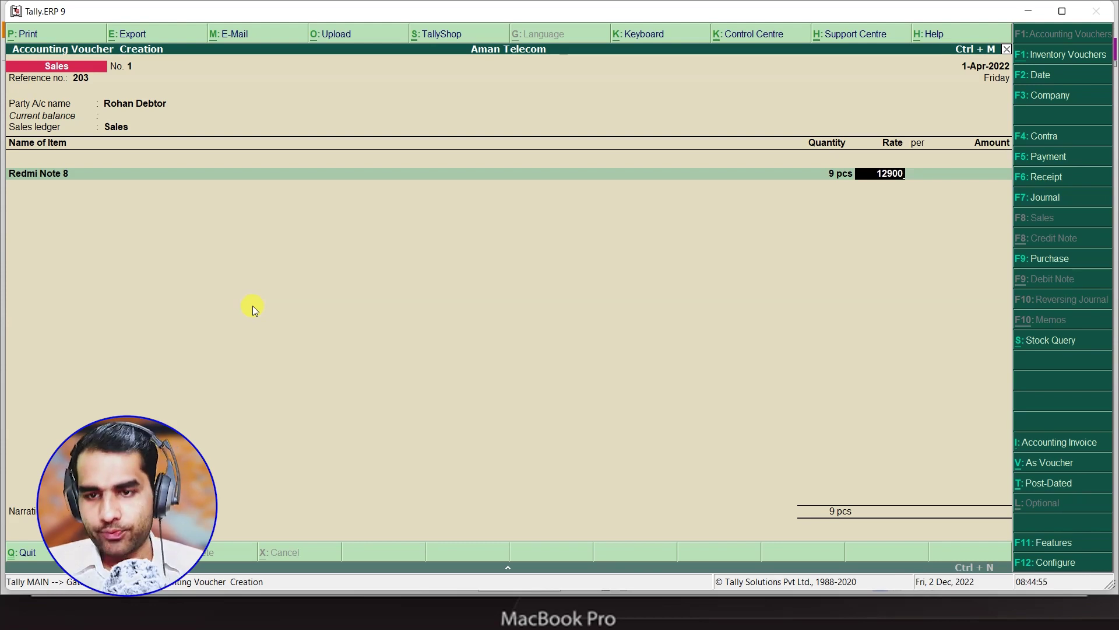
key(Return)
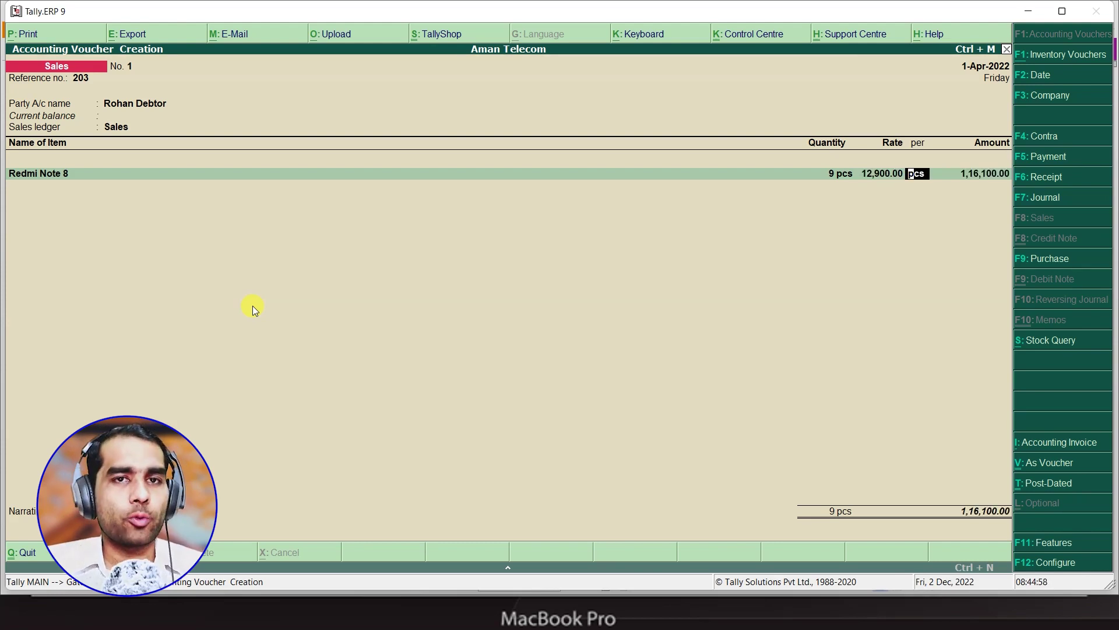
key(Return)
key(Return)
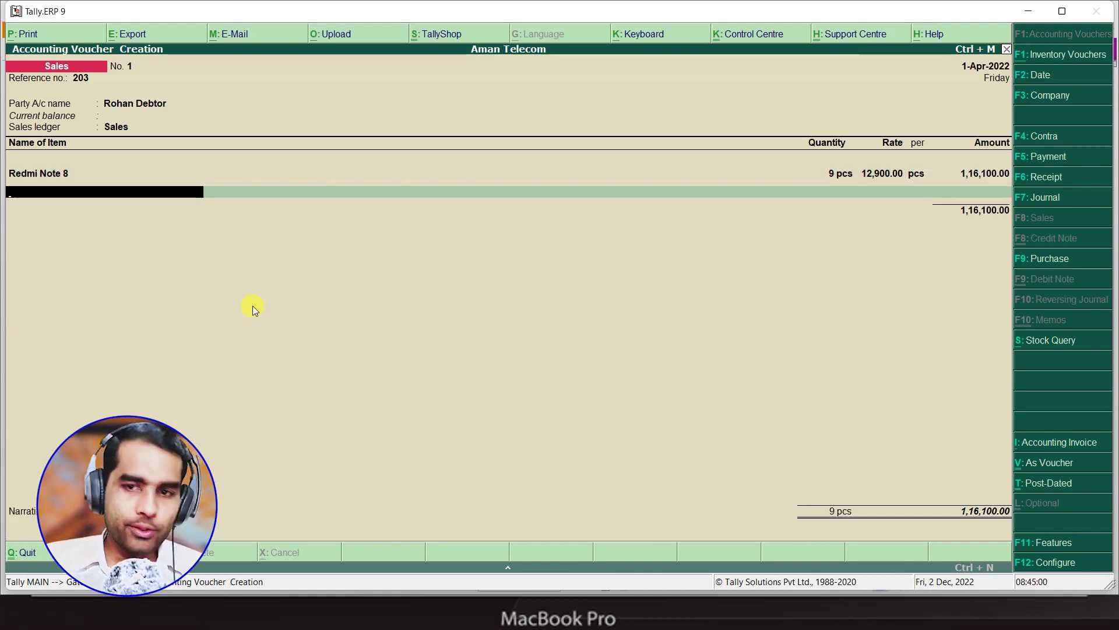
- Add Redmi Note 8 Pro to the sales voucher with a quantity of 9 pcs
key(Down)
key(Return)
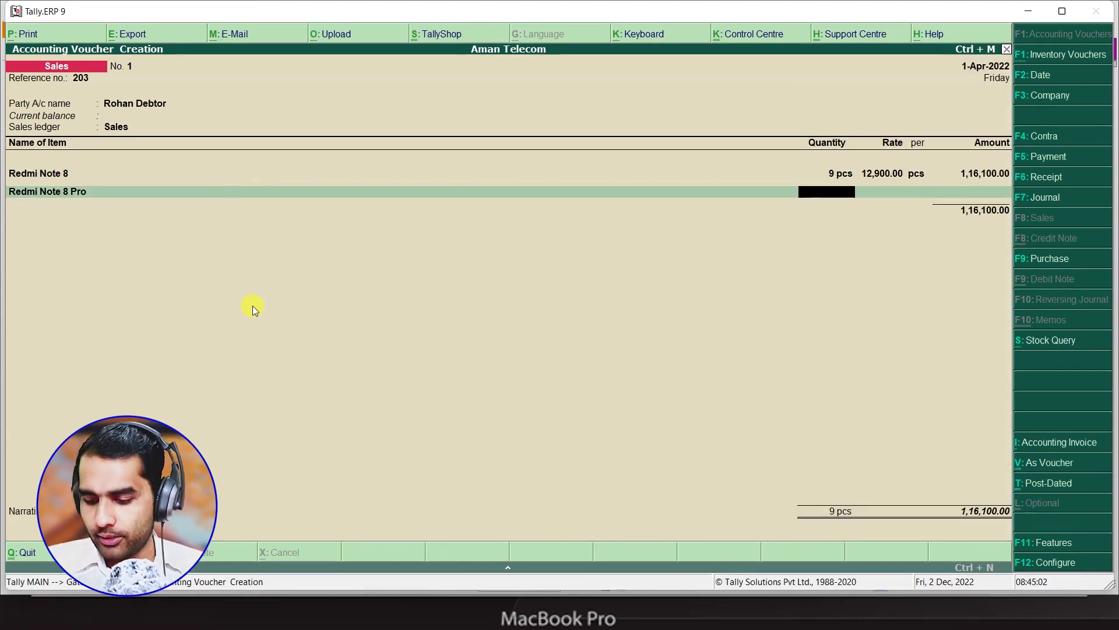
key(Return)
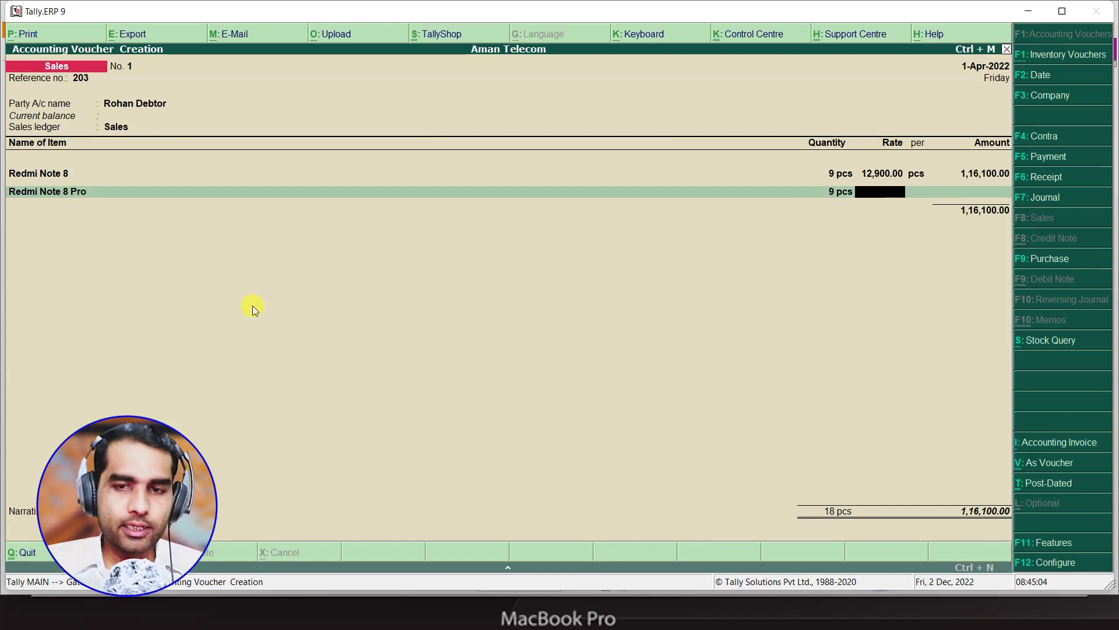
- Check the Redmi Note 8 Pro sale rate in the PowerPoint price table, return to Tally and enter 12990 per pcs
key(alt+Tab)
key(alt+Tab)
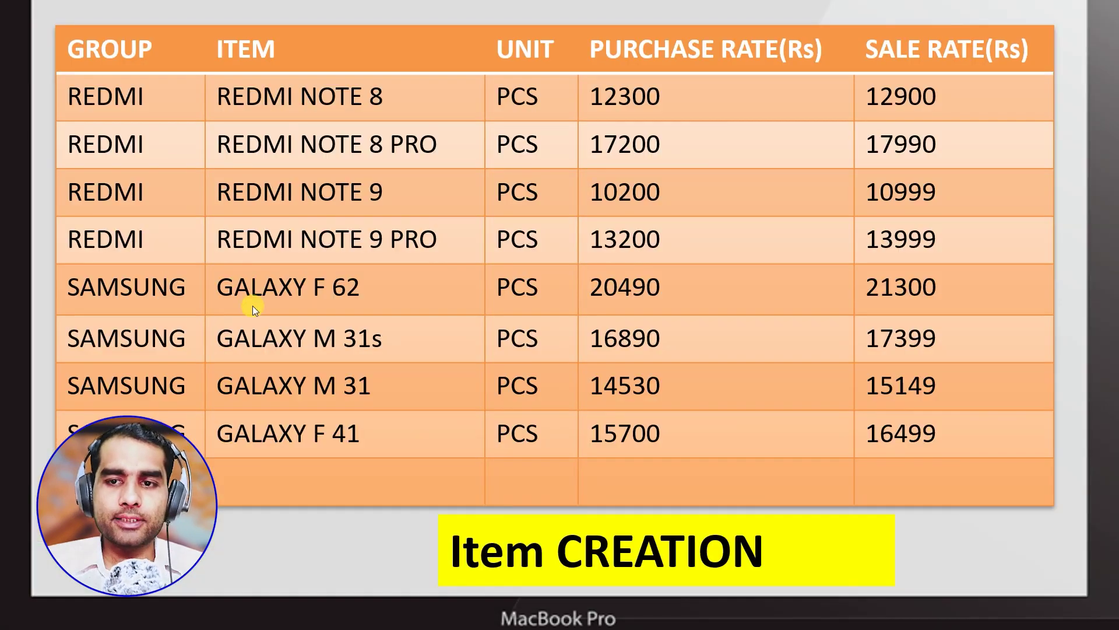
key(alt+Tab)
text(12990)
key(Return)
key(Return)
key(Return)
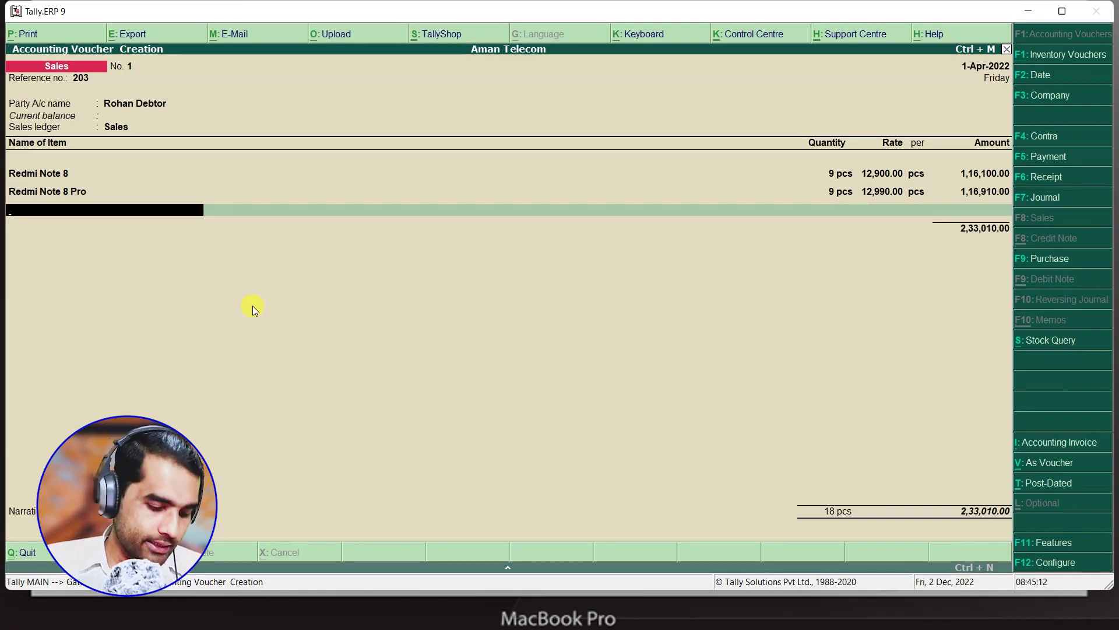
- Add Galaxy F 62 as the third item of the sales voucher with a quantity of 9 pcs
text(G)
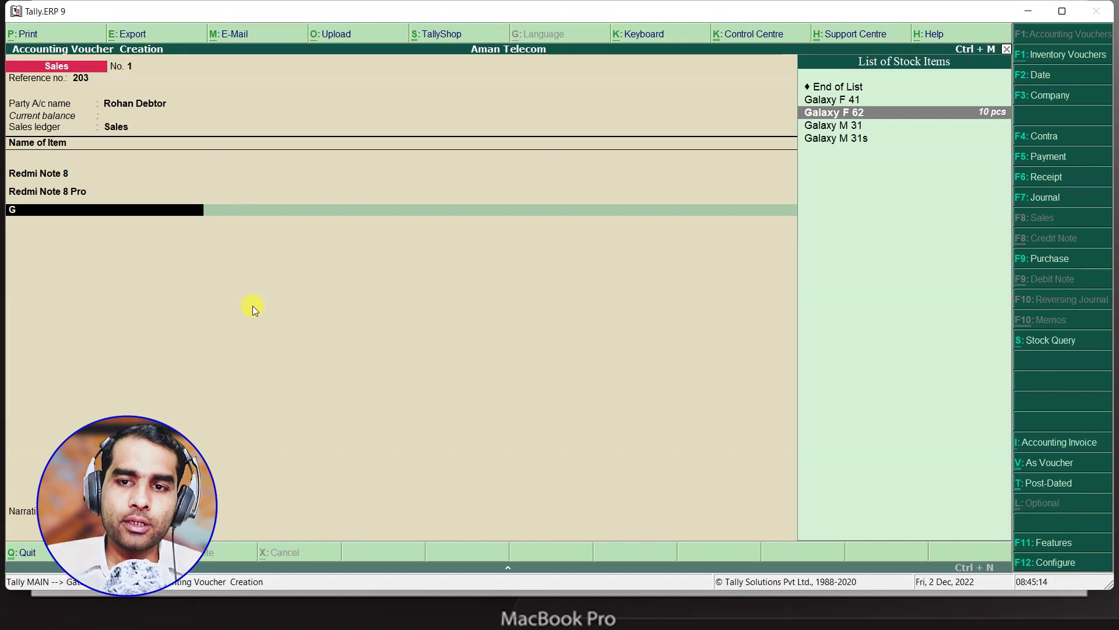
key(Down)
key(Up)
key(Return)
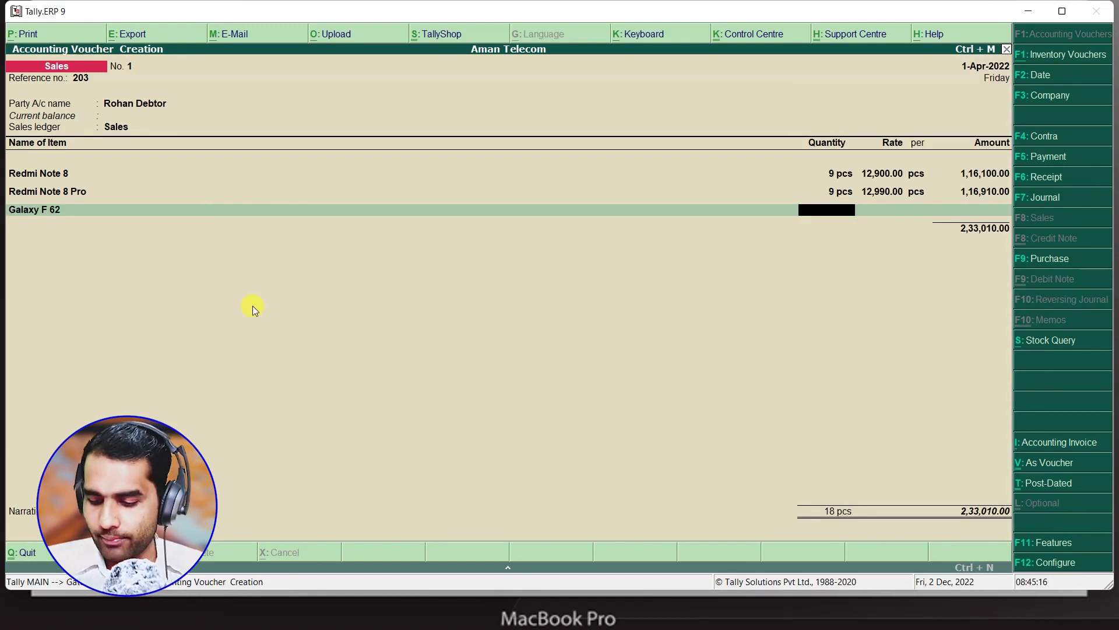
key(Return)
- Look up the Galaxy F 62 sale rate in the PowerPoint price table, switch back to Tally and enter 21300
key(alt+Tab)
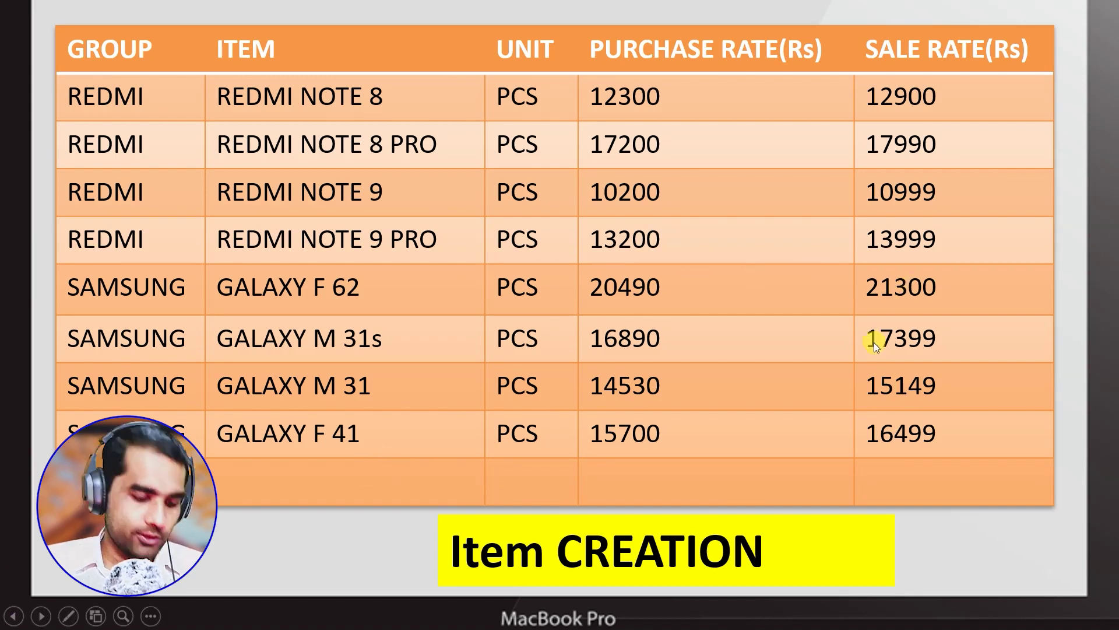
key(alt+Tab)
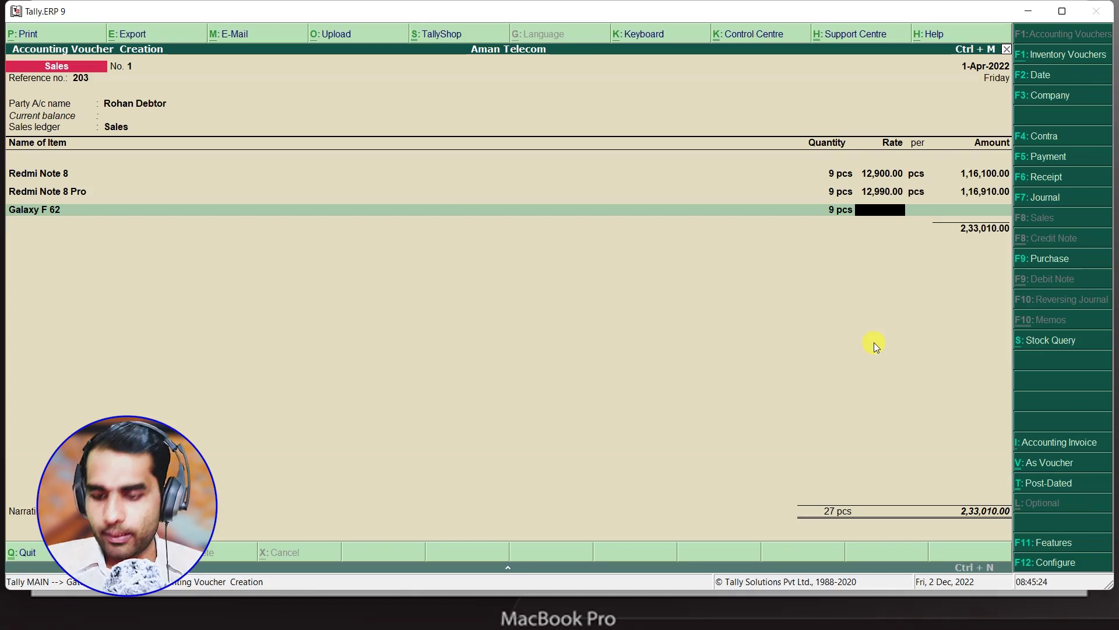
text(21300)
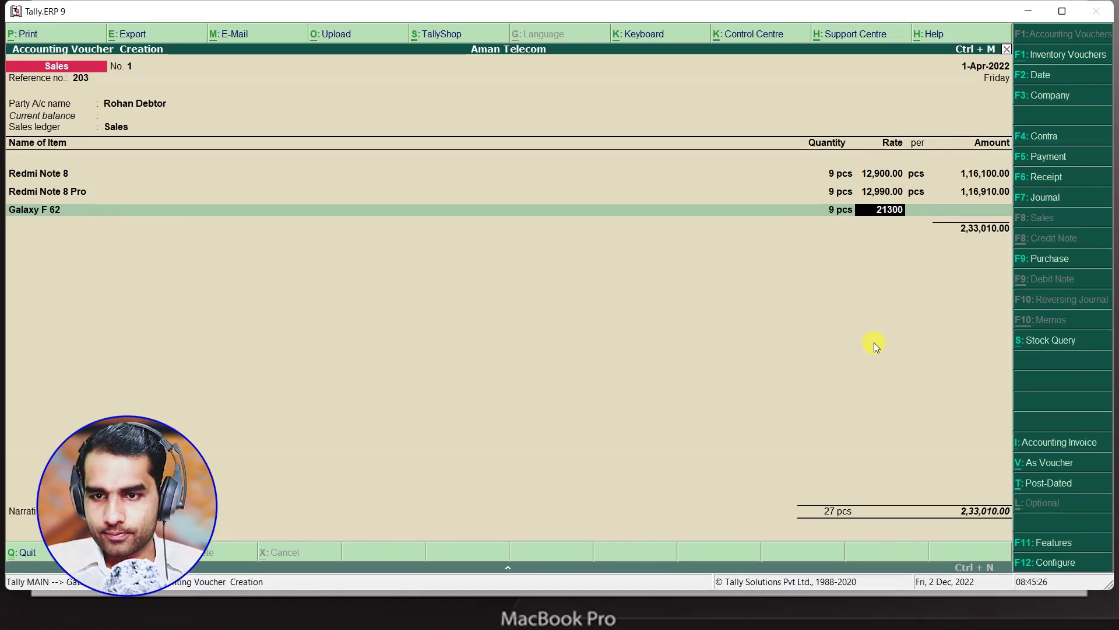
key(Return)
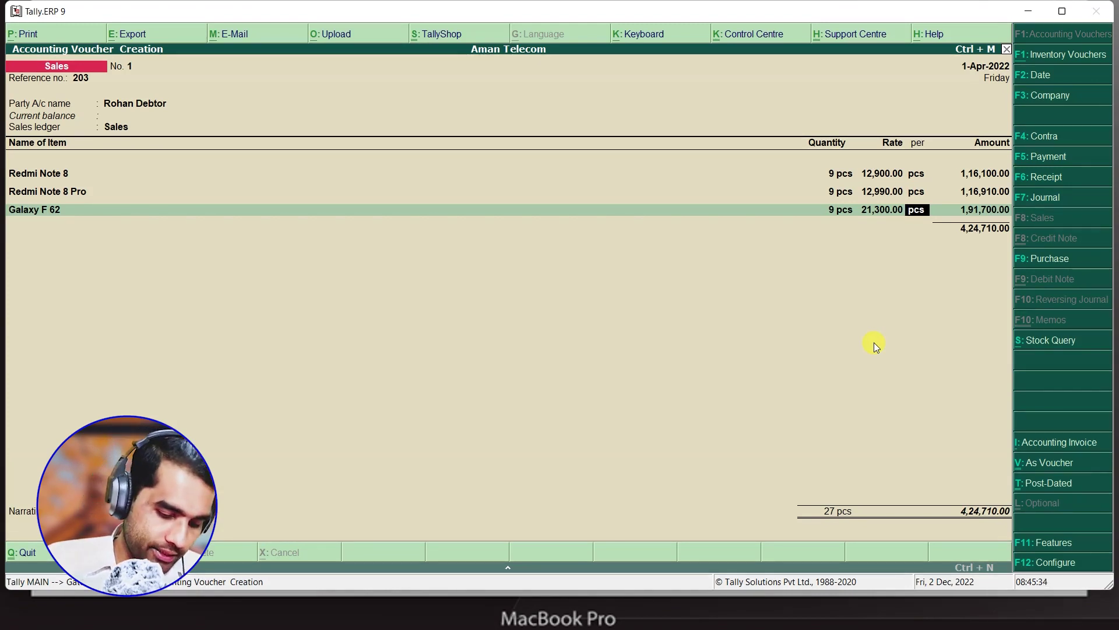
- Send the sales invoice to print, cancel saving the PDF output and accept the sales voucher
key(alt+p)
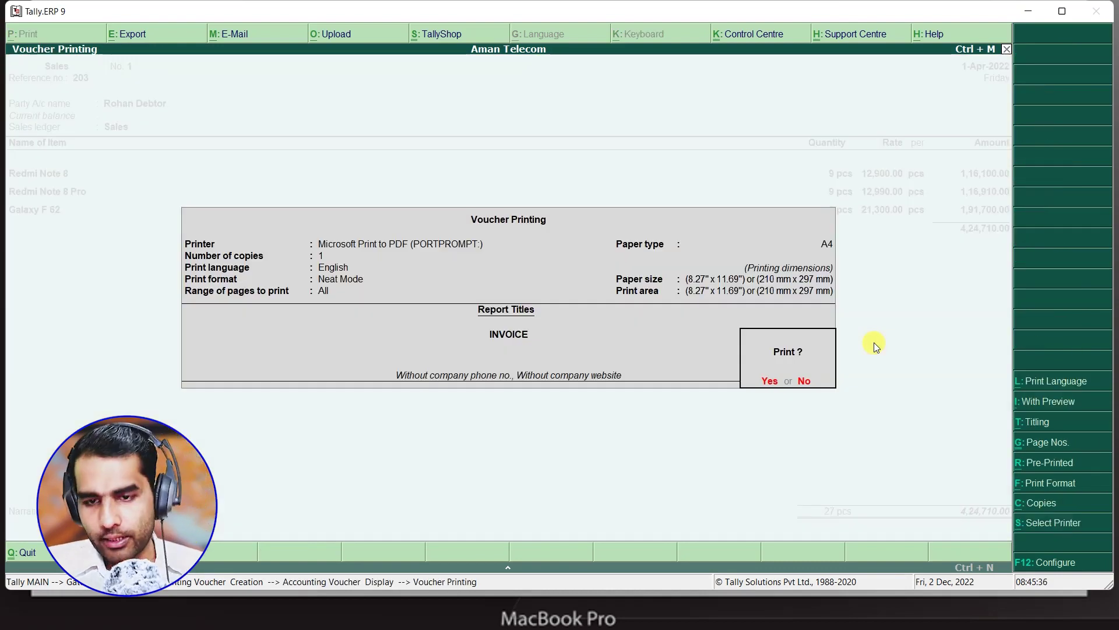
key(Return)
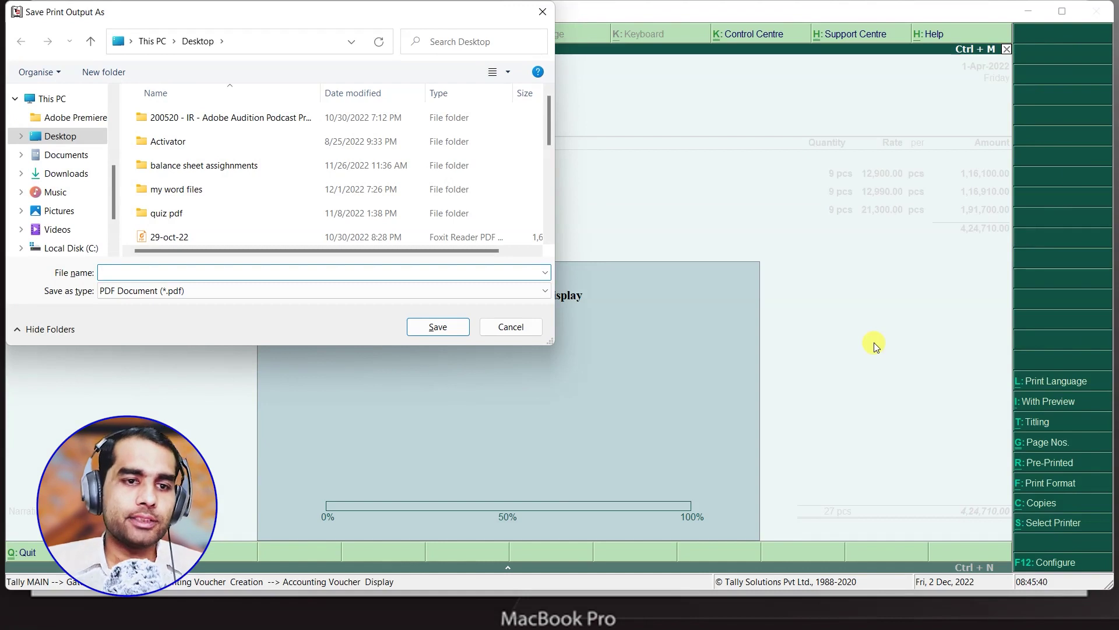
click(501, 327)
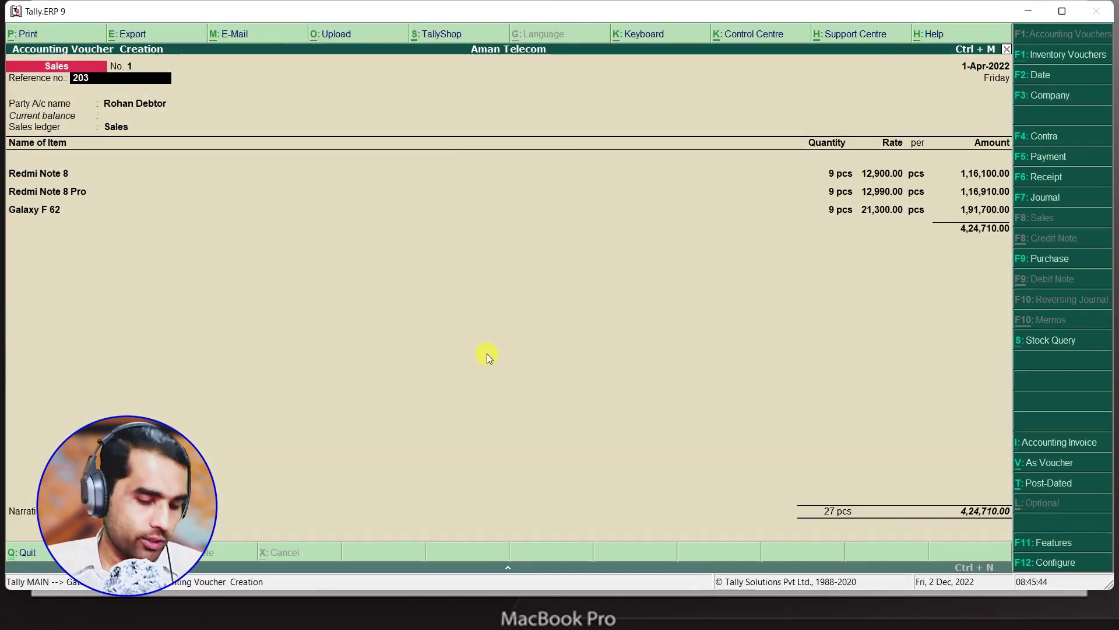
key(ctrl+a)
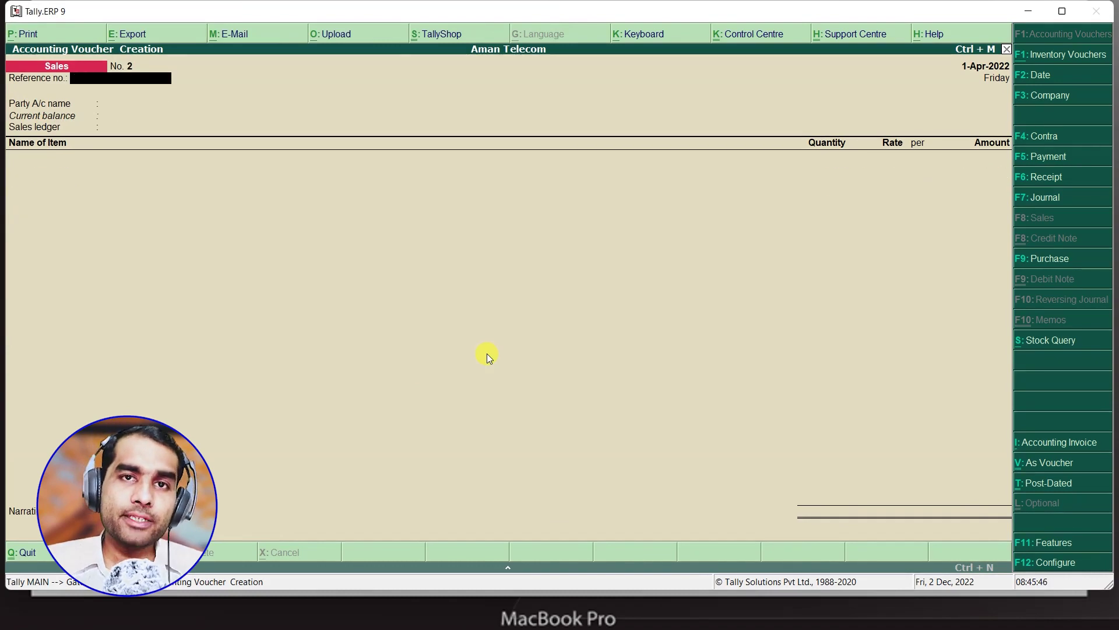
- Leave voucher entry, open the Stock Summary and examine the monthly summary of Redmi Note 8 in the Redmi group
key(Escape)
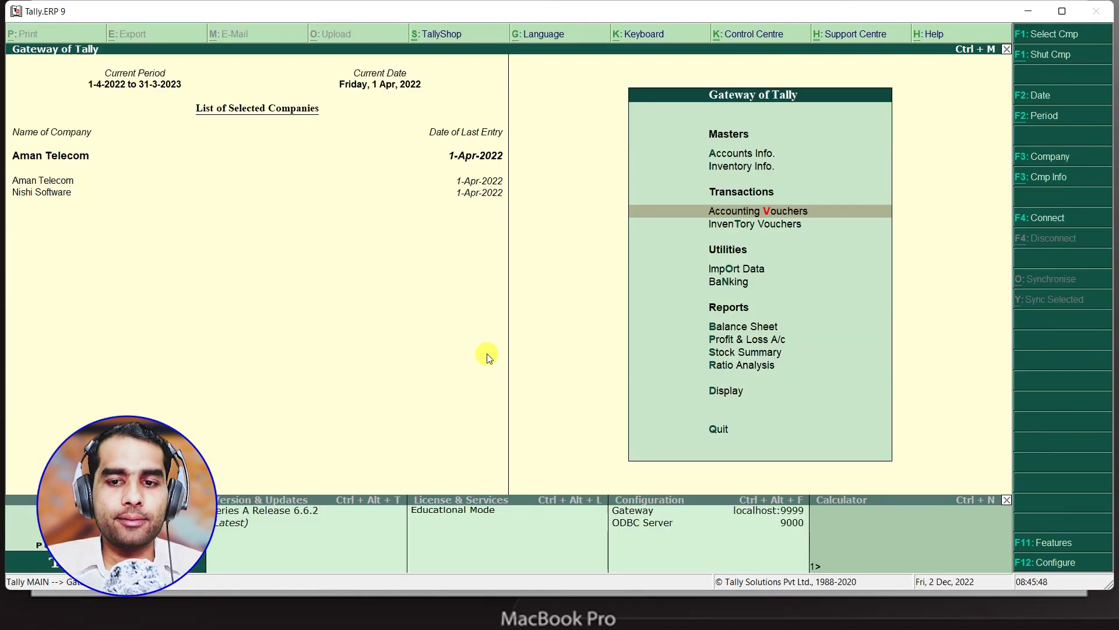
key(Down)
key(Down)
key(Down)
key(Down)
key(Down)
key(Down)
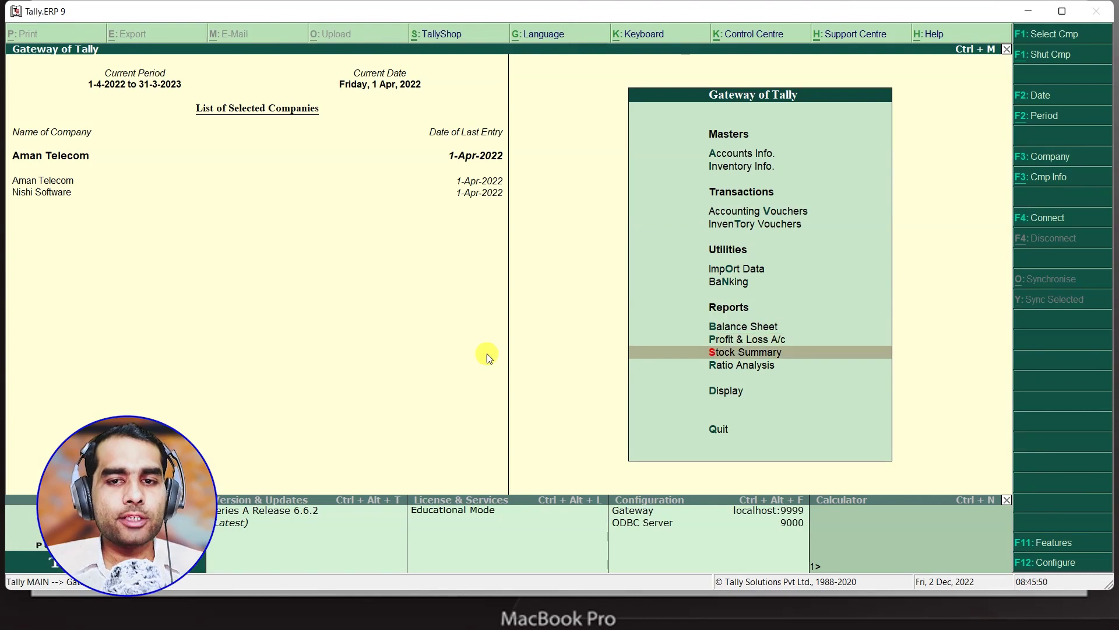
key(Return)
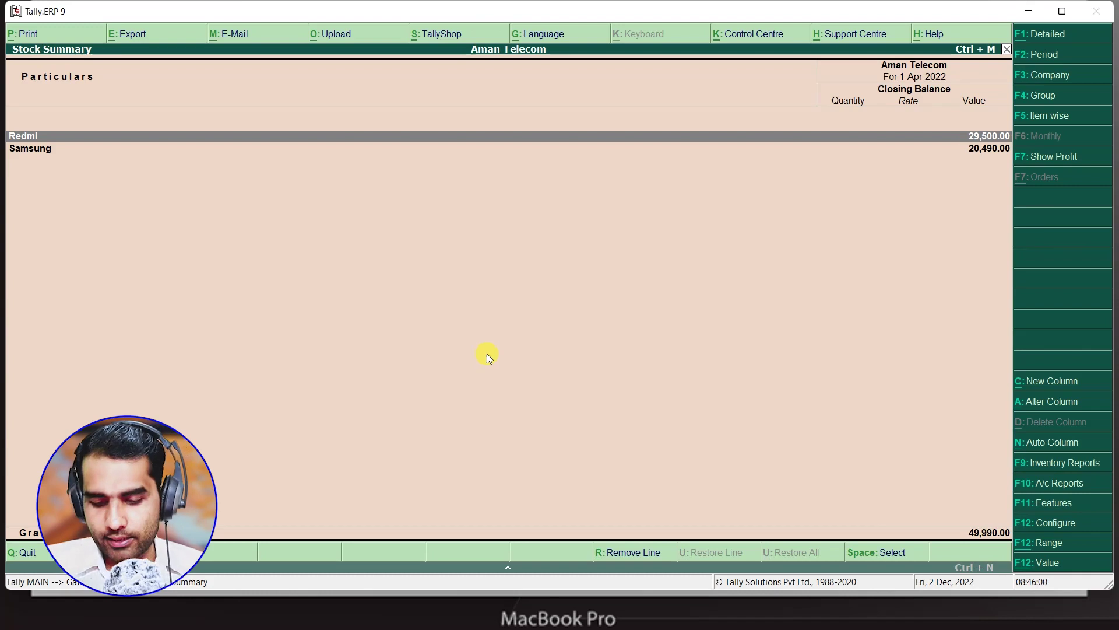
key(Return)
key(Return)
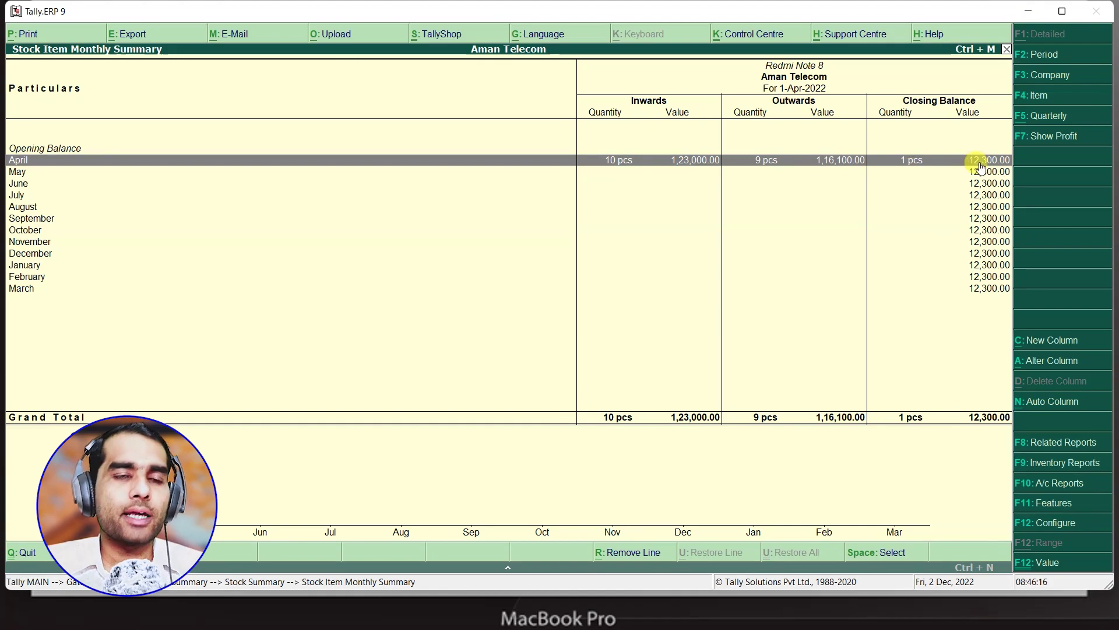
- Examine the monthly stock summary of Redmi Note 8 Pro, then return to the Gateway of Tally
key(Escape)
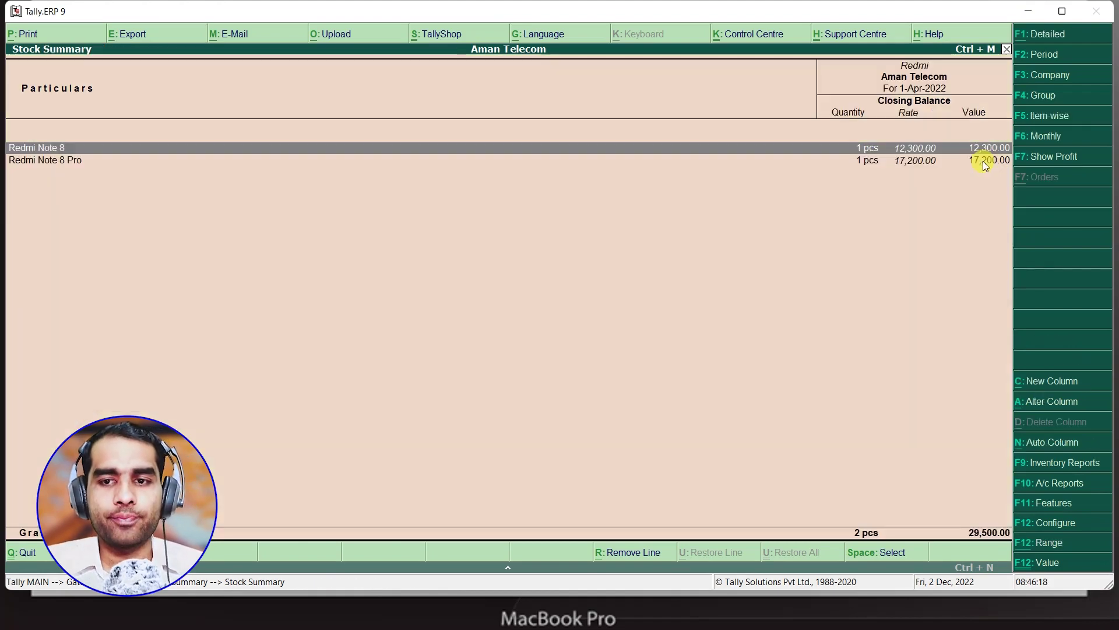
click(889, 164)
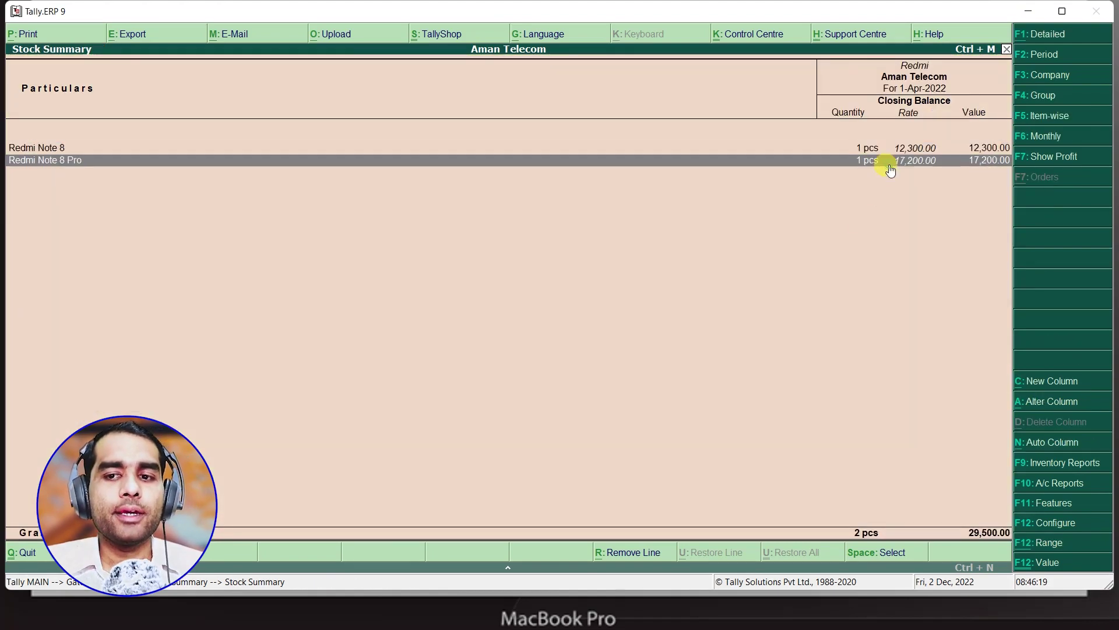
click(937, 164)
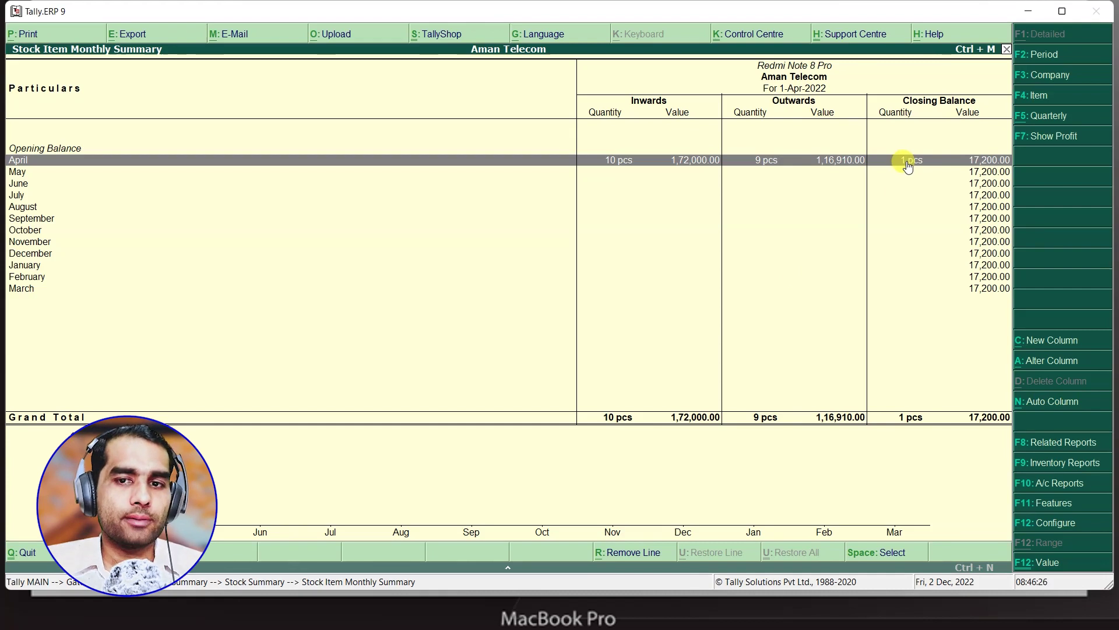
key(Escape)
key(Escape)
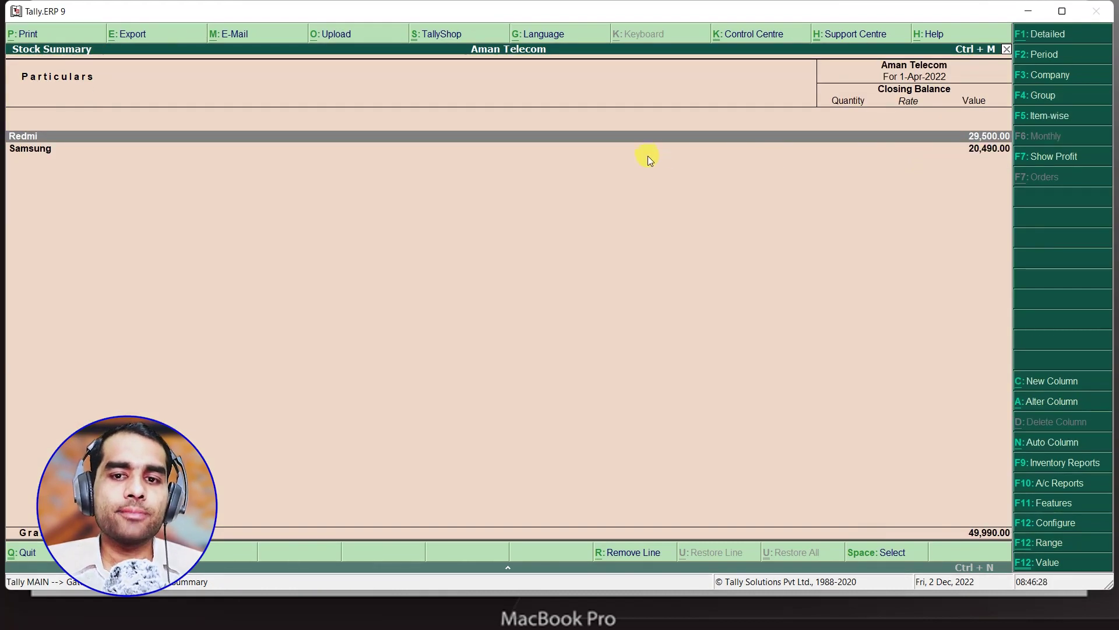
key(Down)
key(Escape)
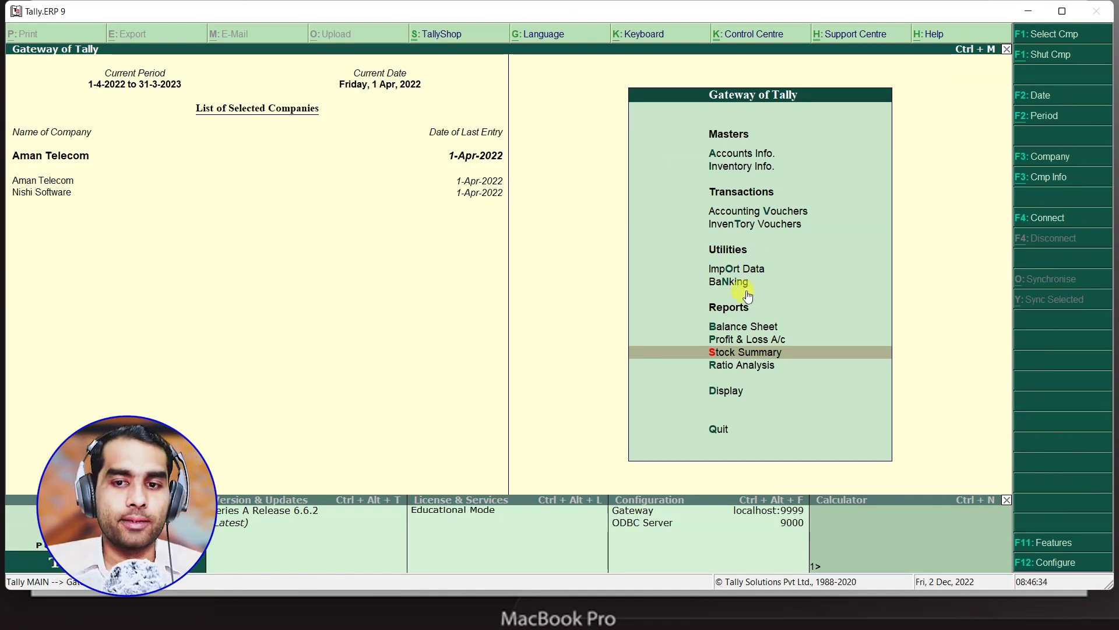
- Open the Balance Sheet and examine the closing stock and Sundry Debtors under Current Assets
click(735, 326)
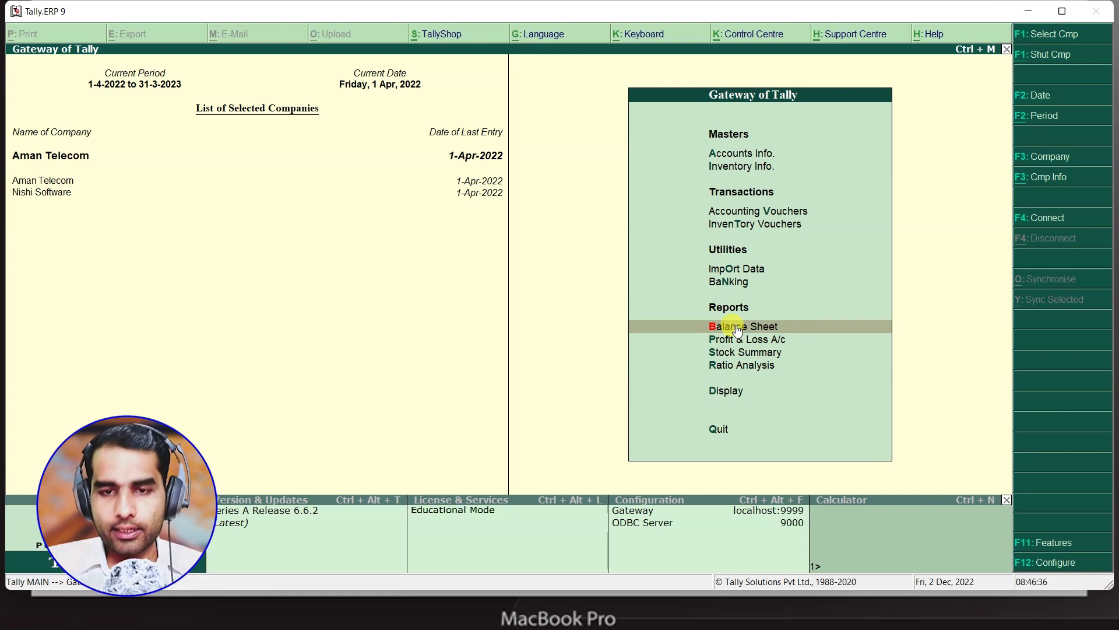
click(736, 326)
key(Right)
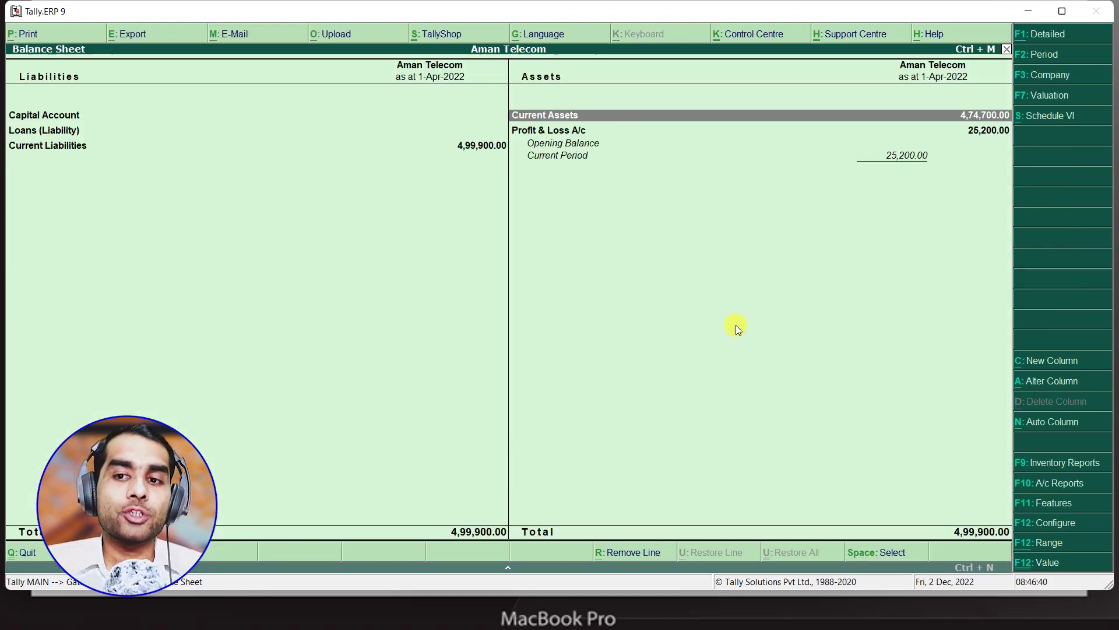
key(Return)
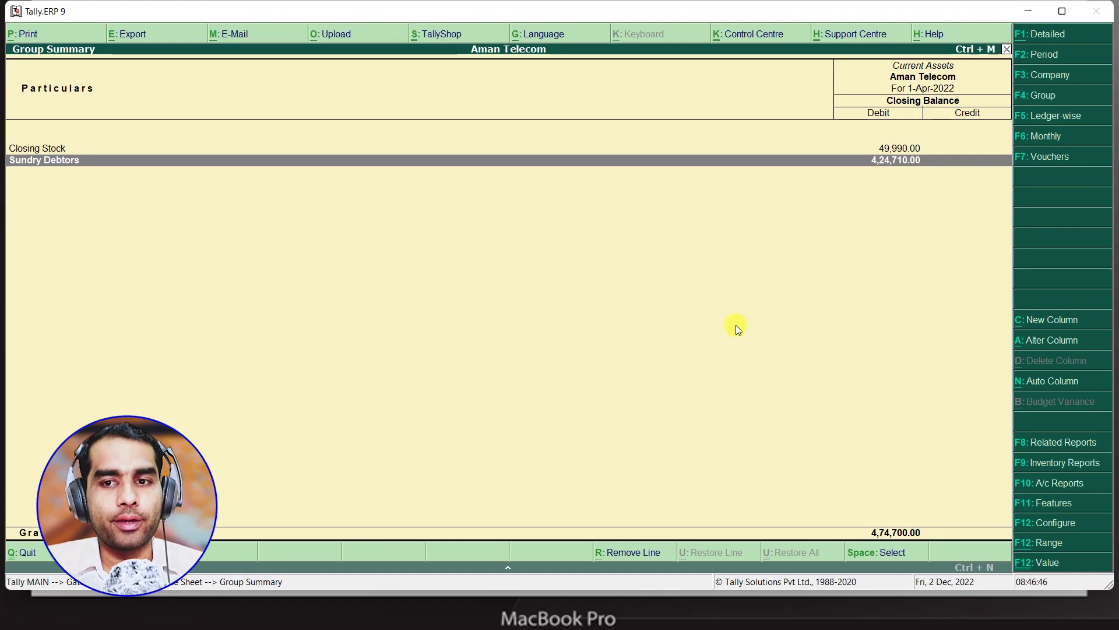
key(Up)
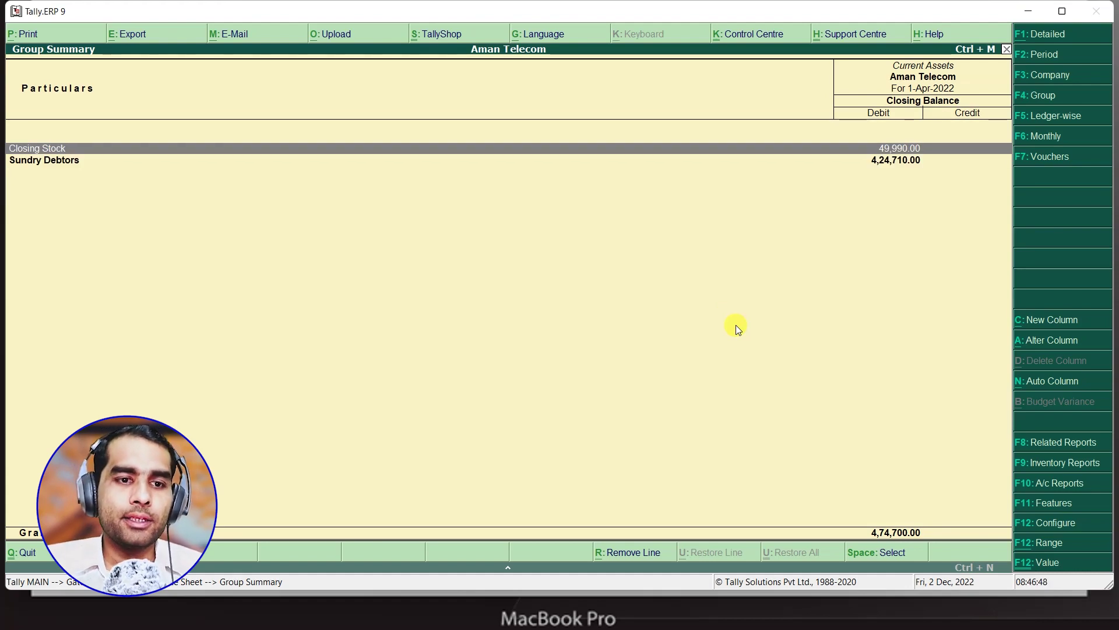
key(Down)
key(Return)
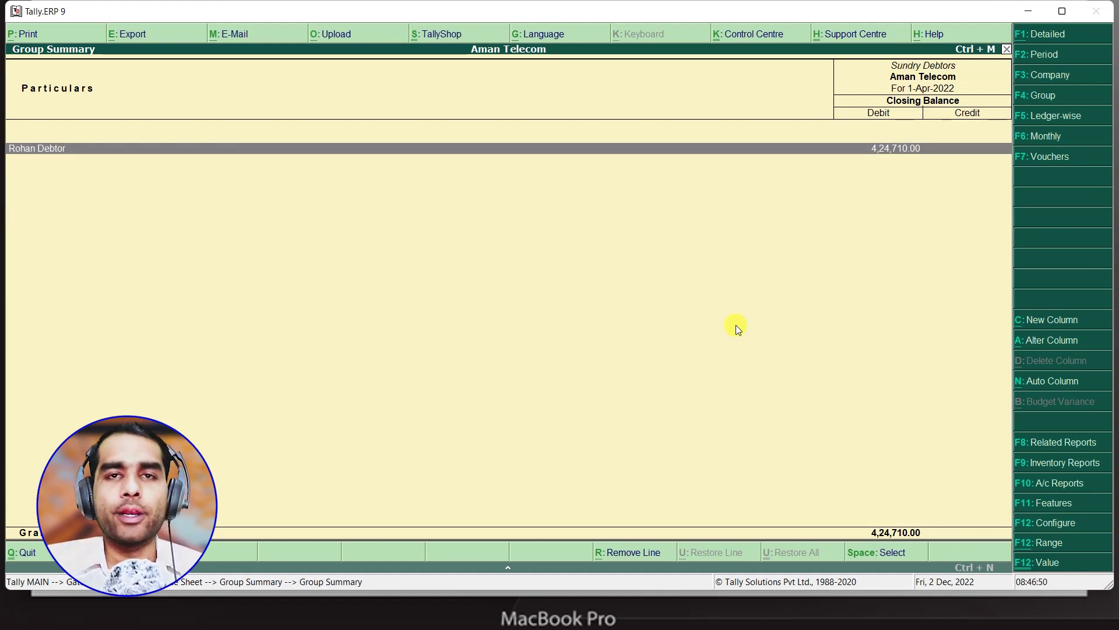
key(Escape)
key(Escape)
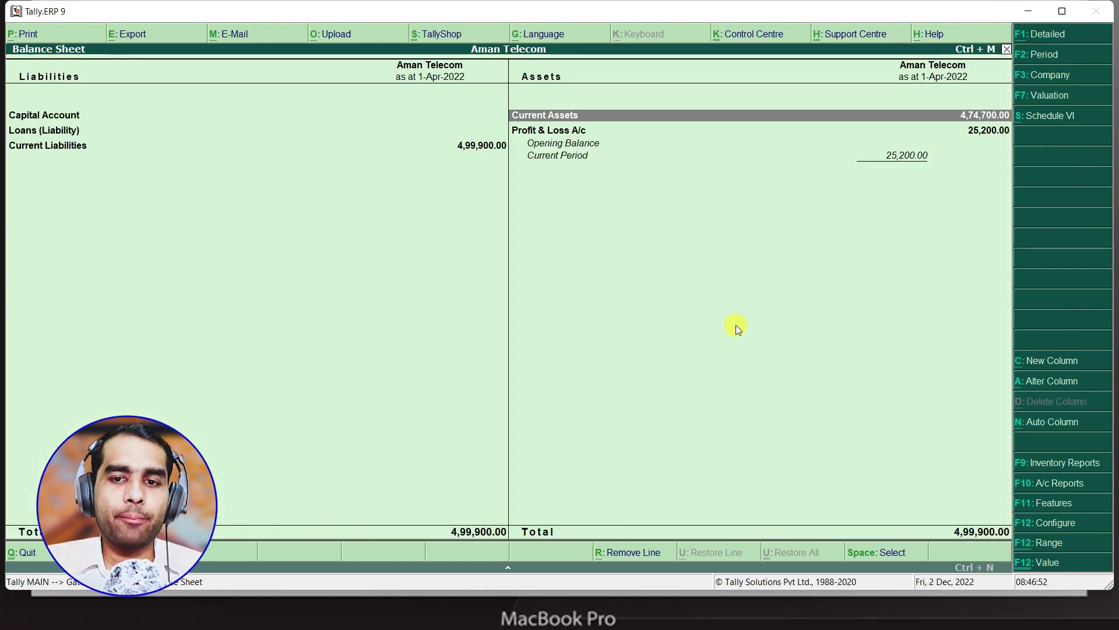
- Leave the Balance Sheet, return to the accounting vouchers and start a Receipt voucher
key(Escape)
key(Up)
key(Up)
key(Up)
key(Up)
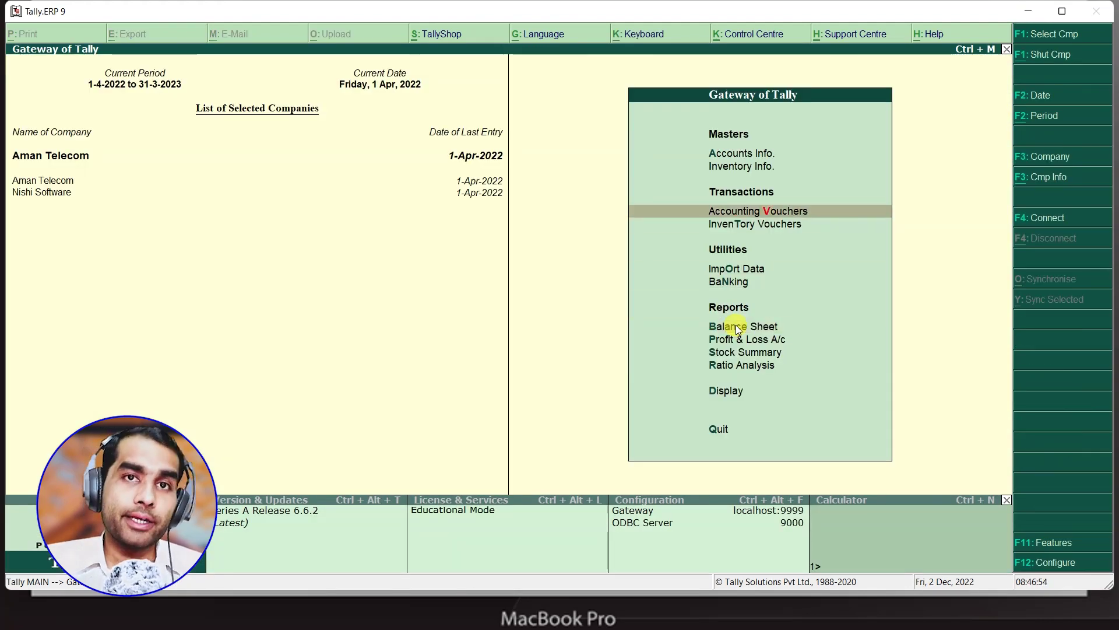
key(Return)
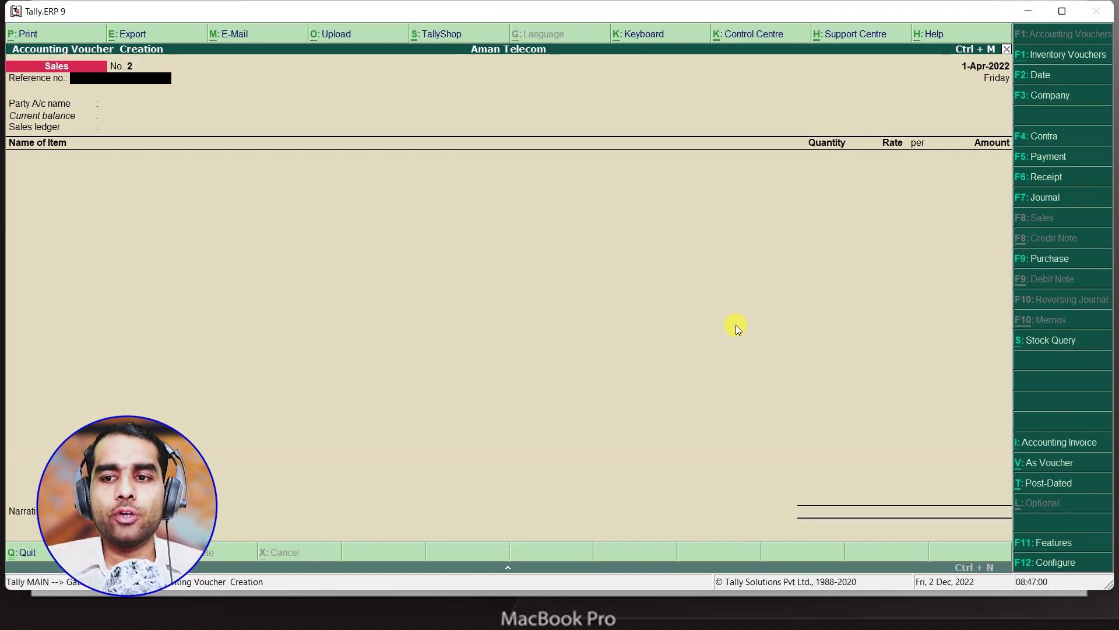
click(1045, 180)
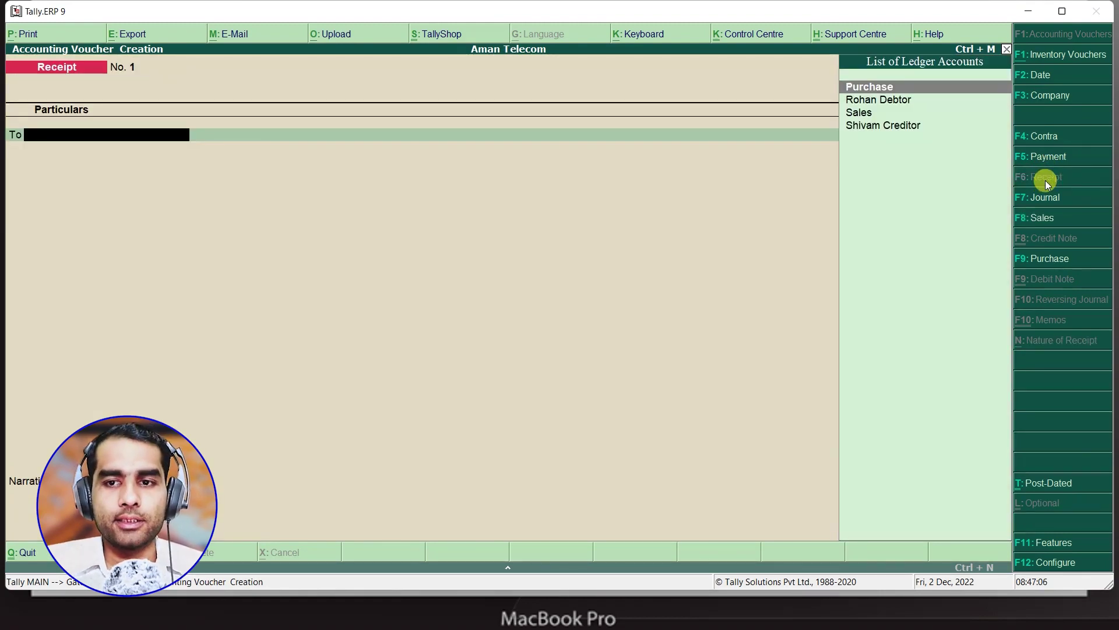
- Select the debtor as the receipt's credit account and enter a credit amount of 424710
key(Down)
key(Return)
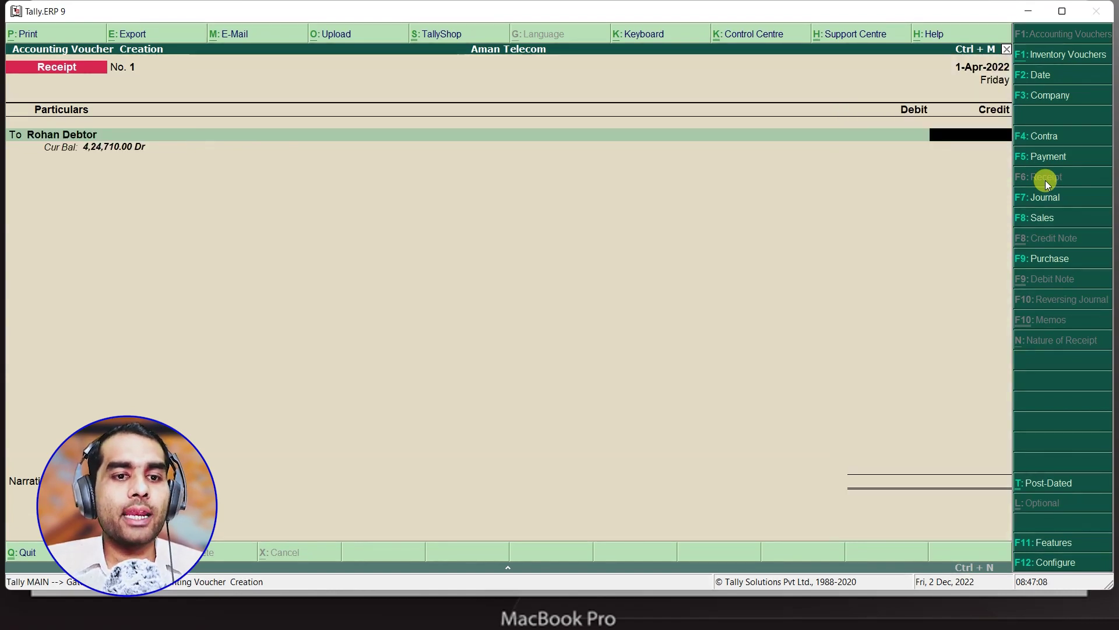
text(4247)
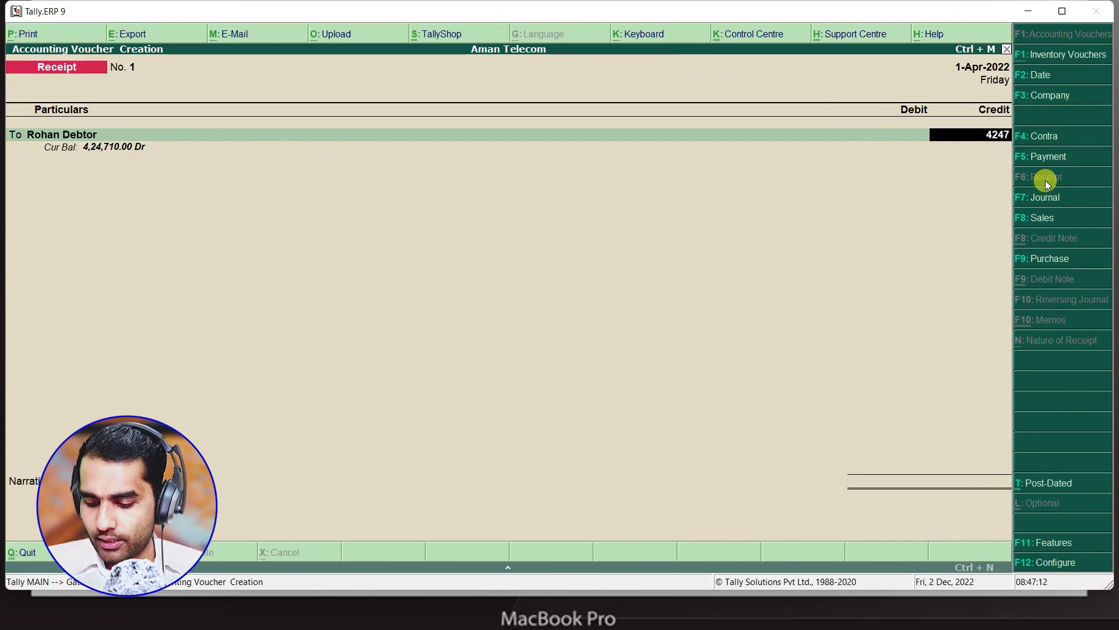
text(10)
key(Return)
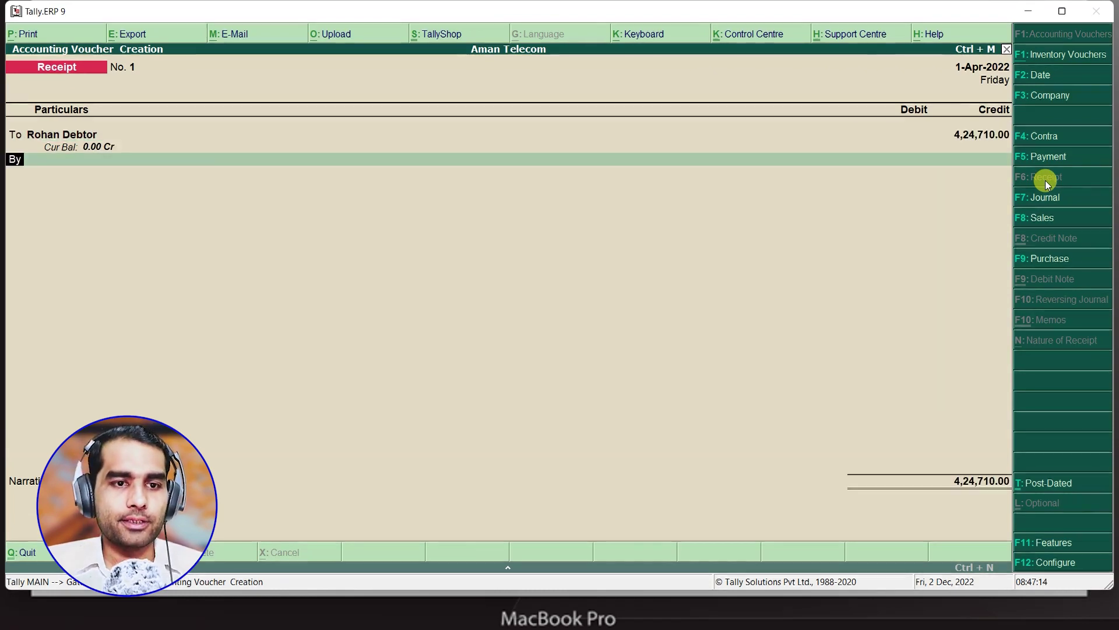
- Debit Cash with 424710 in the Receipt voucher, save it and leave voucher entry
key(Return)
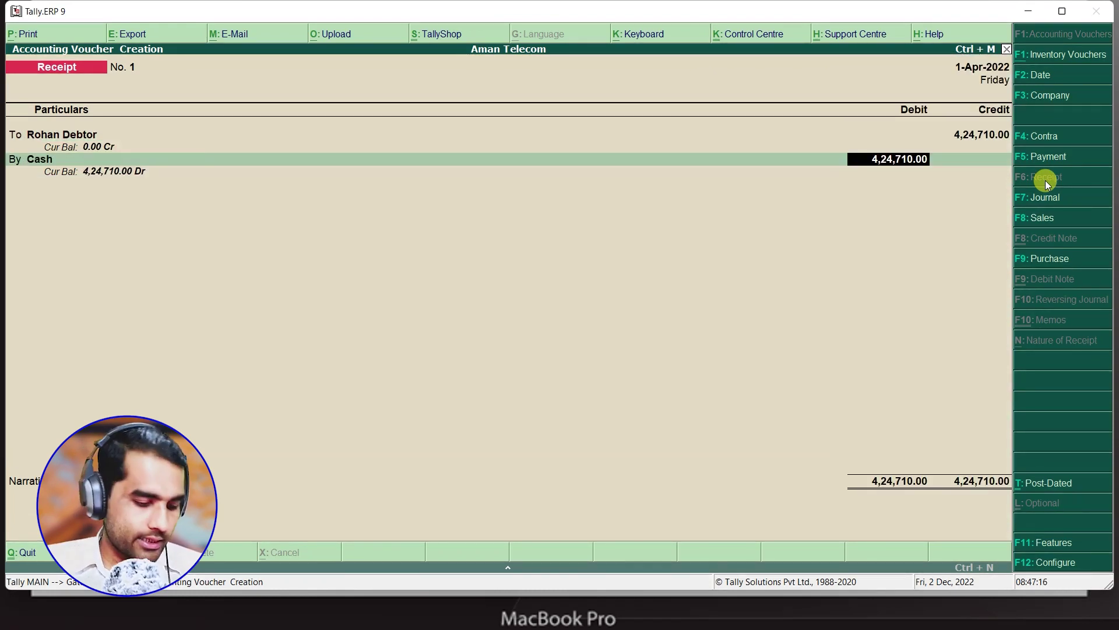
key(ctrl+a)
key(Escape)
key(Return)
- Open the Balance Sheet and examine Sundry Debtors and Cash-in-Hand under Current Assets
key(Down)
key(Down)
key(Down)
key(Down)
key(Return)
key(Right)
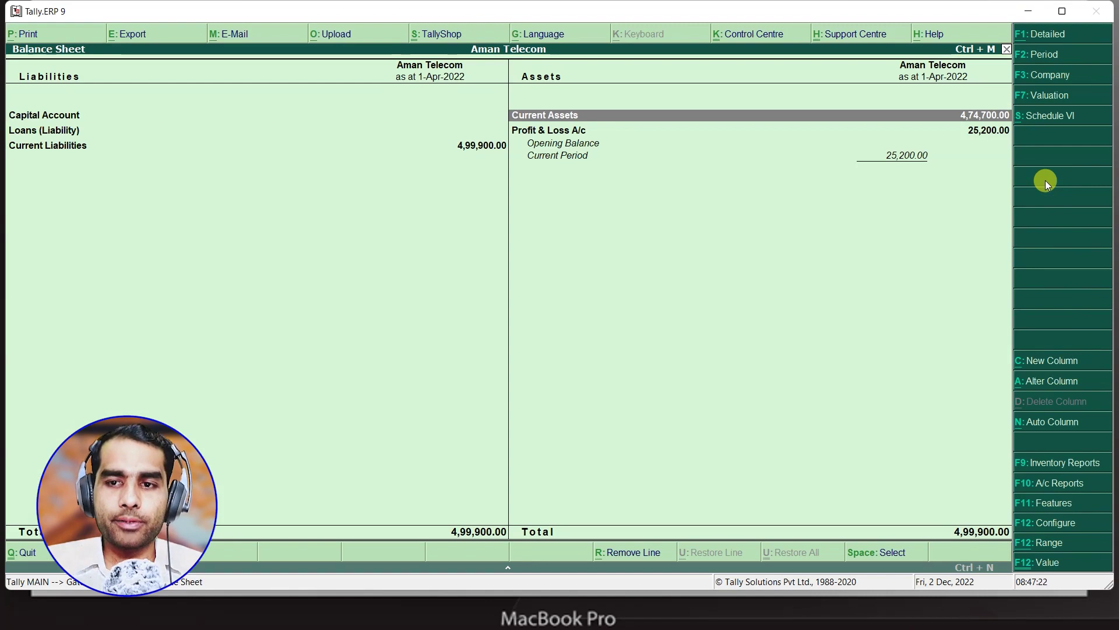
key(Return)
key(Down)
key(Down)
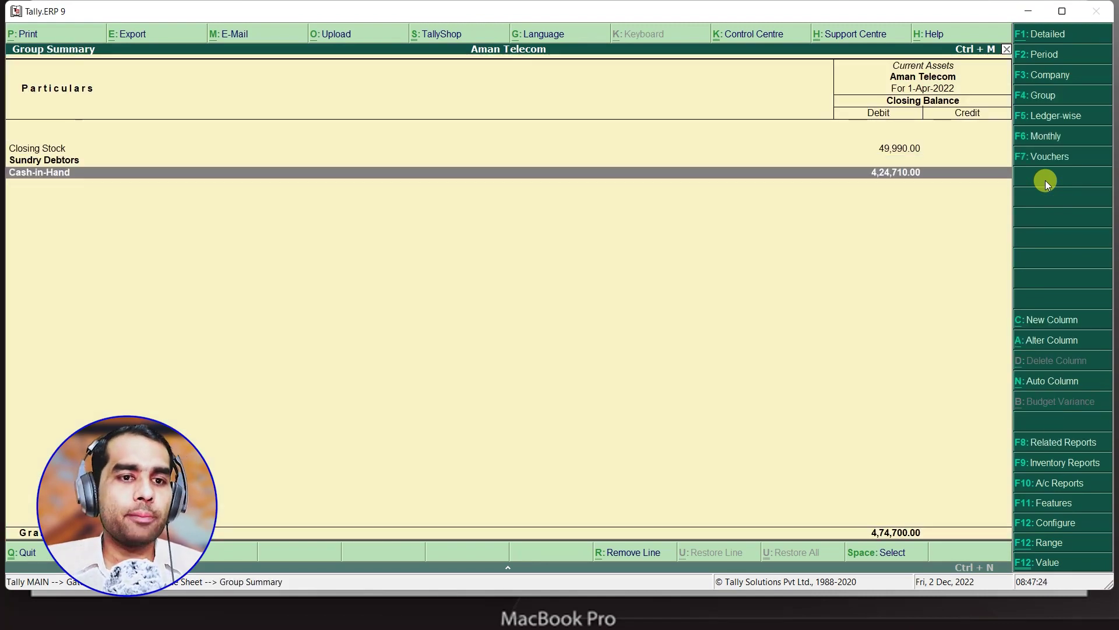
key(Up)
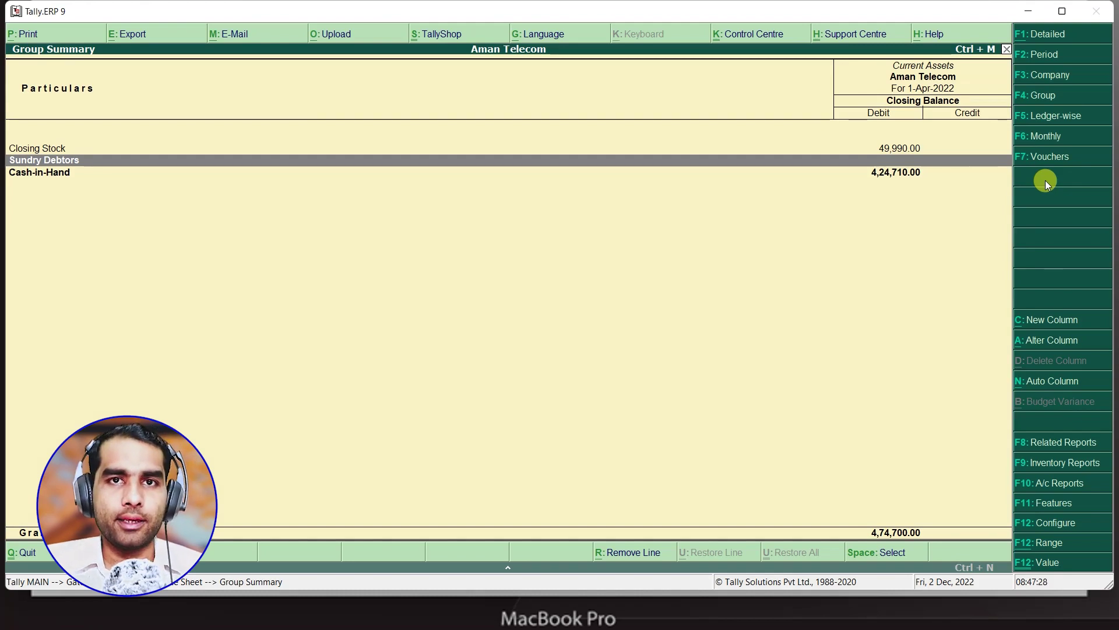
key(Down)
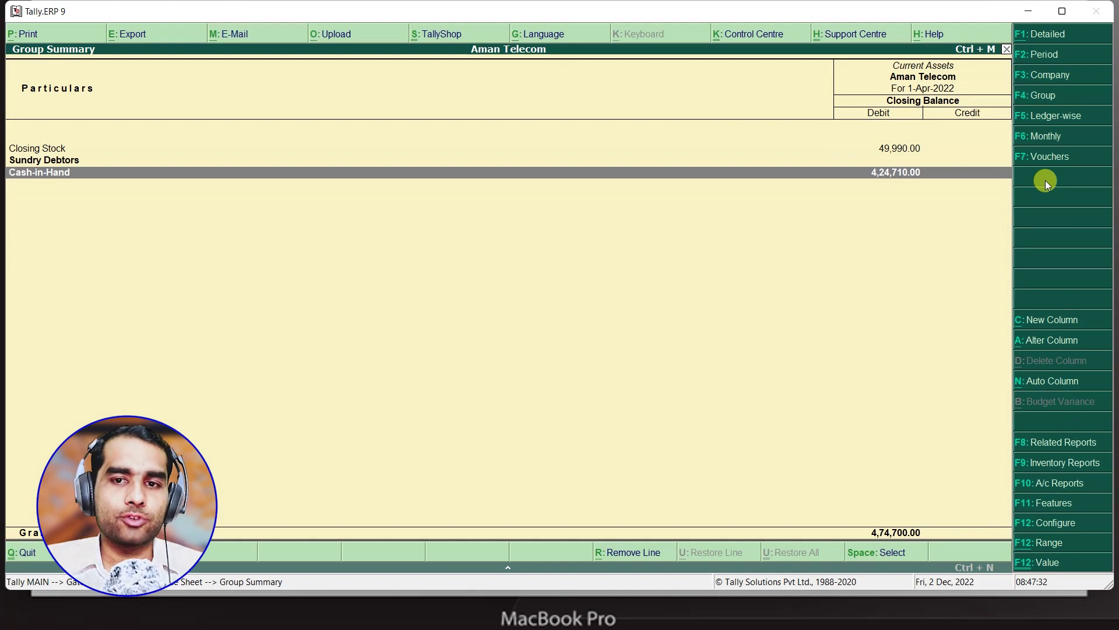
- Leave the Balance Sheet, open the accounting vouchers and start a Payment voucher
key(Escape)
key(Up)
key(Up)
key(Up)
key(Up)
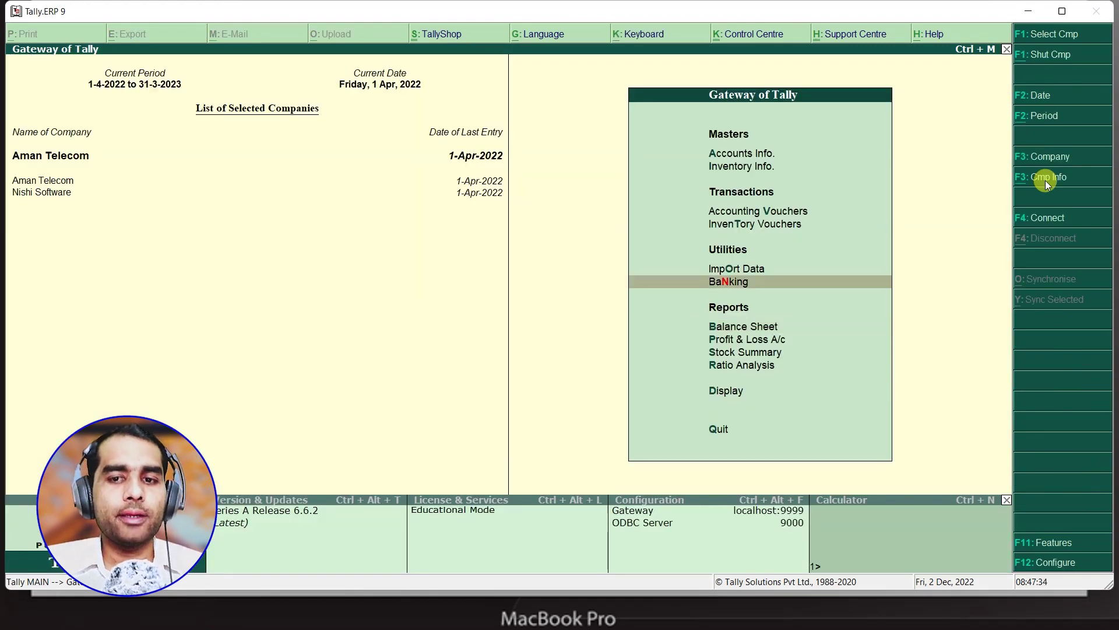
key(Return)
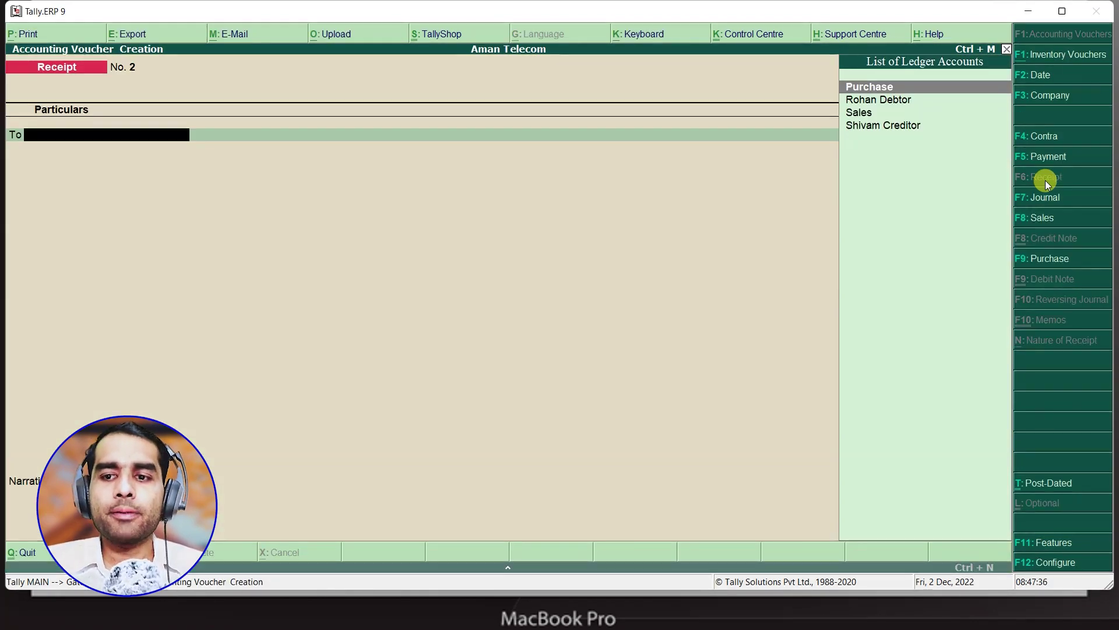
click(1049, 155)
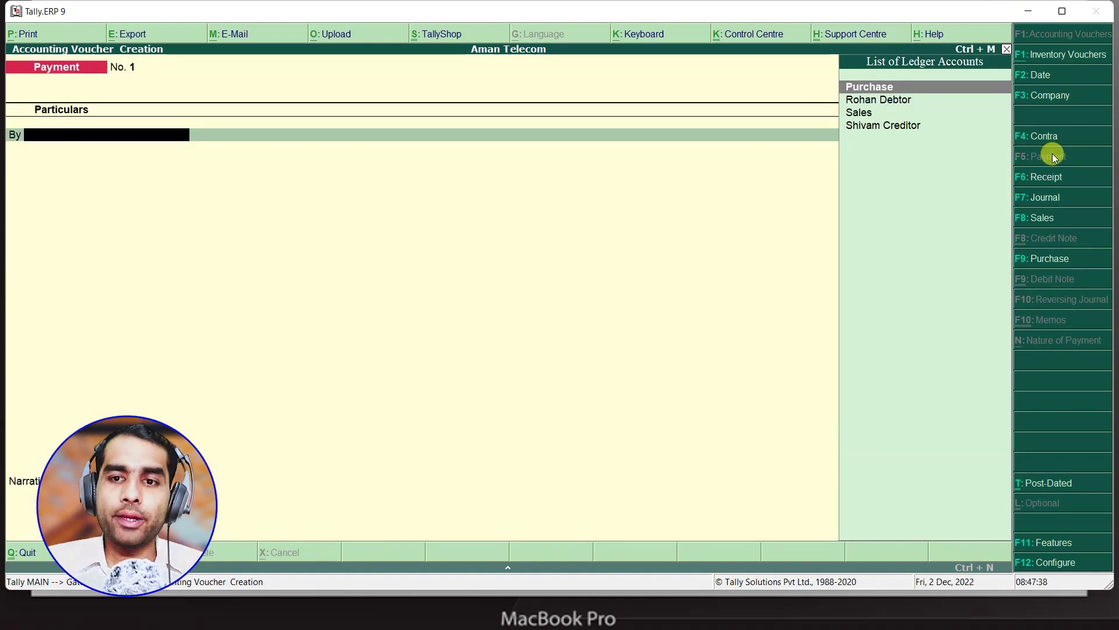
- Try to enter a payment of 470000 to the creditor from Cash, and discard the voucher
key(Down)
key(Down)
key(Down)
key(Return)
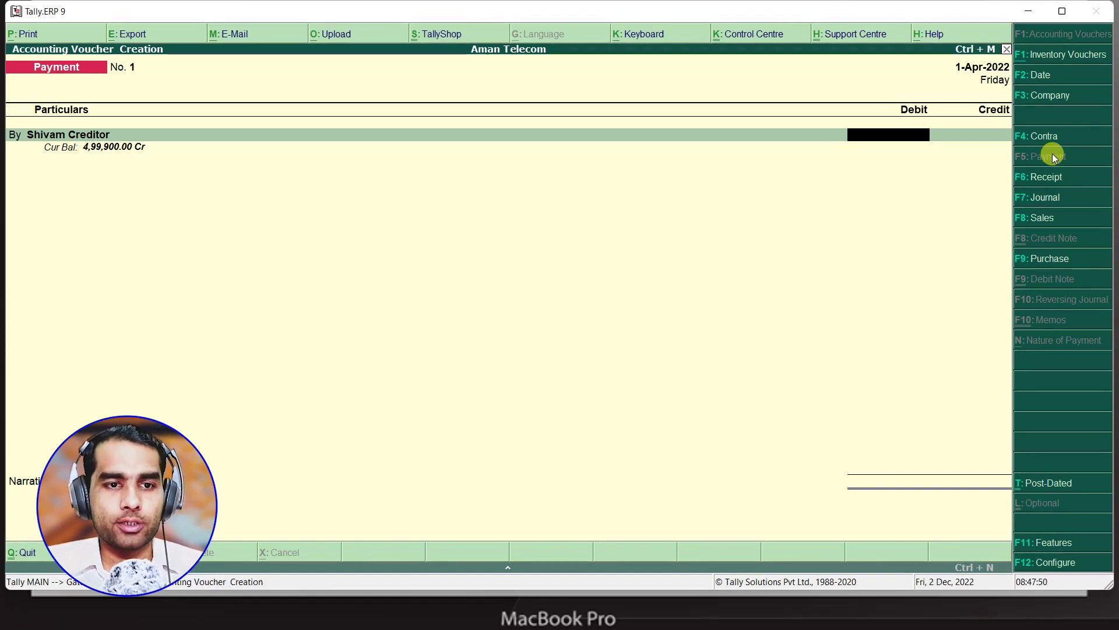
text(7)
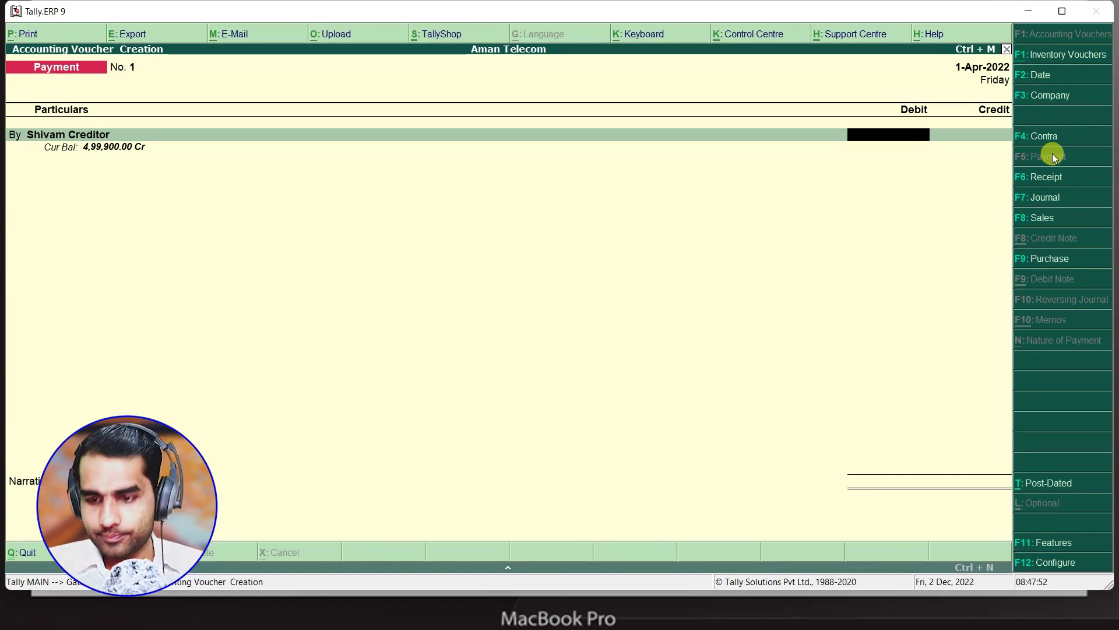
text(0000)
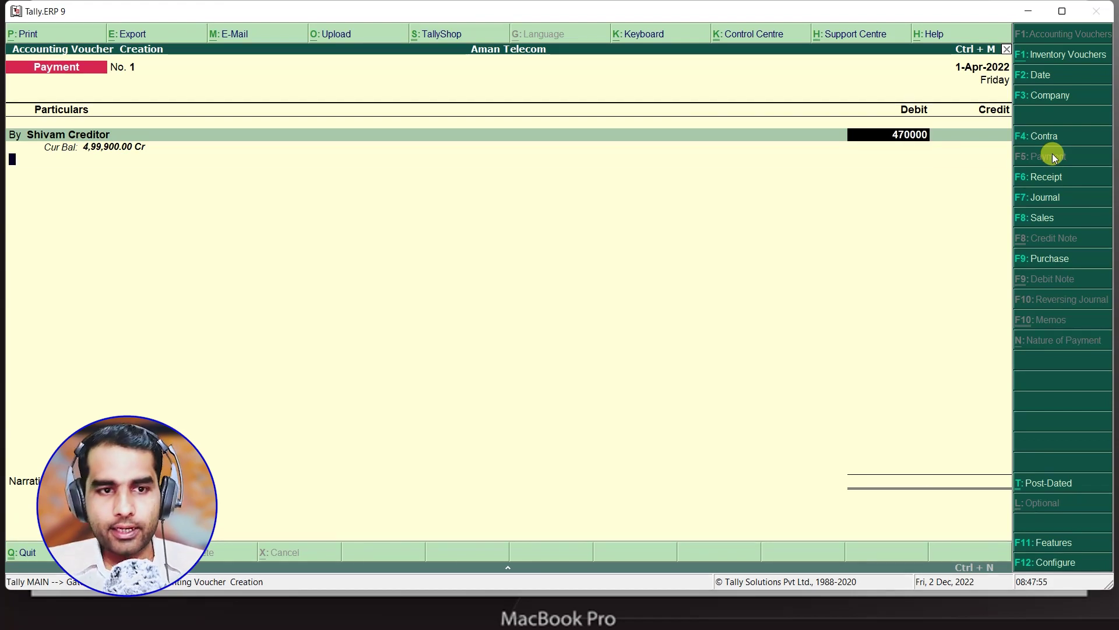
key(Return)
key(Return)
key(Down)
key(Down)
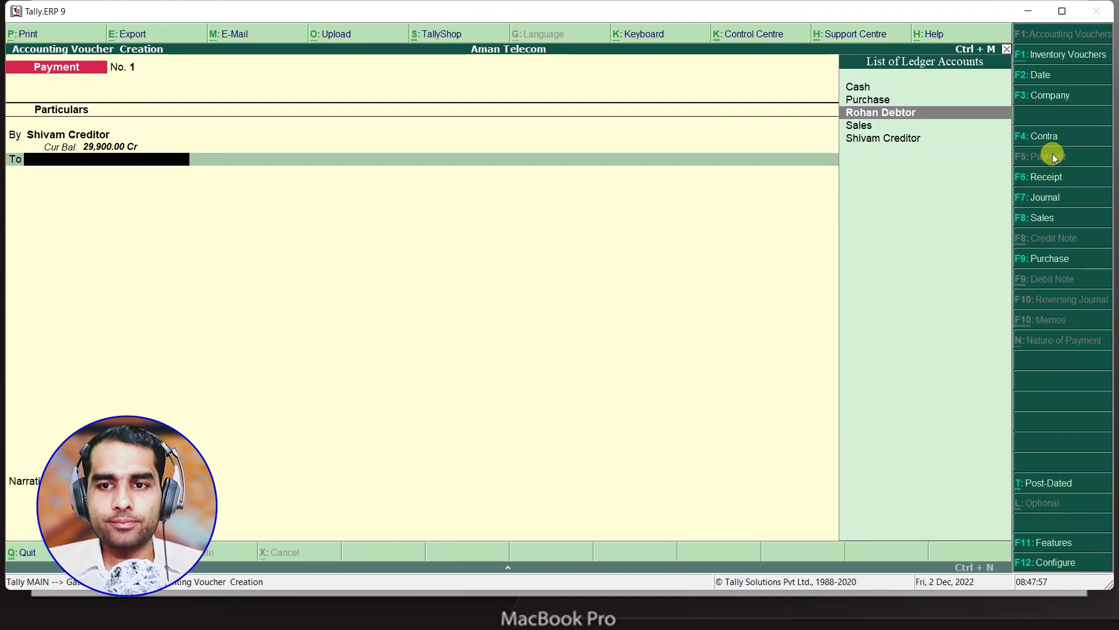
key(Up)
key(Up)
key(Return)
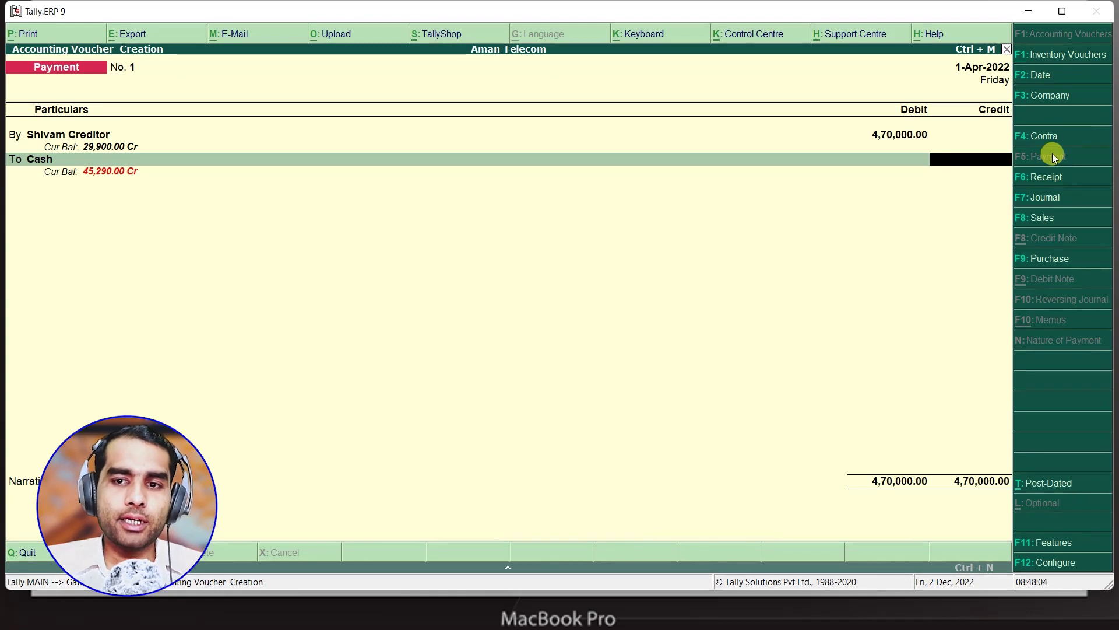
key(Escape)
key(y)
- Check the Cash-in-Hand balance under Current Assets in the Balance Sheet
key(Down)
key(Down)
key(Down)
key(Down)
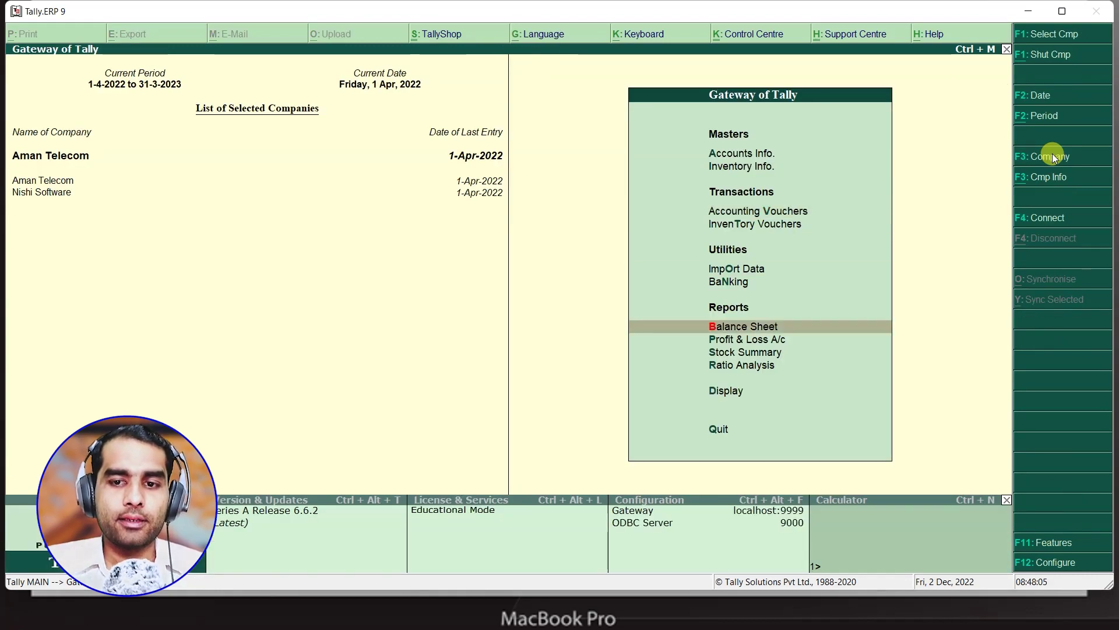
key(Return)
key(Down)
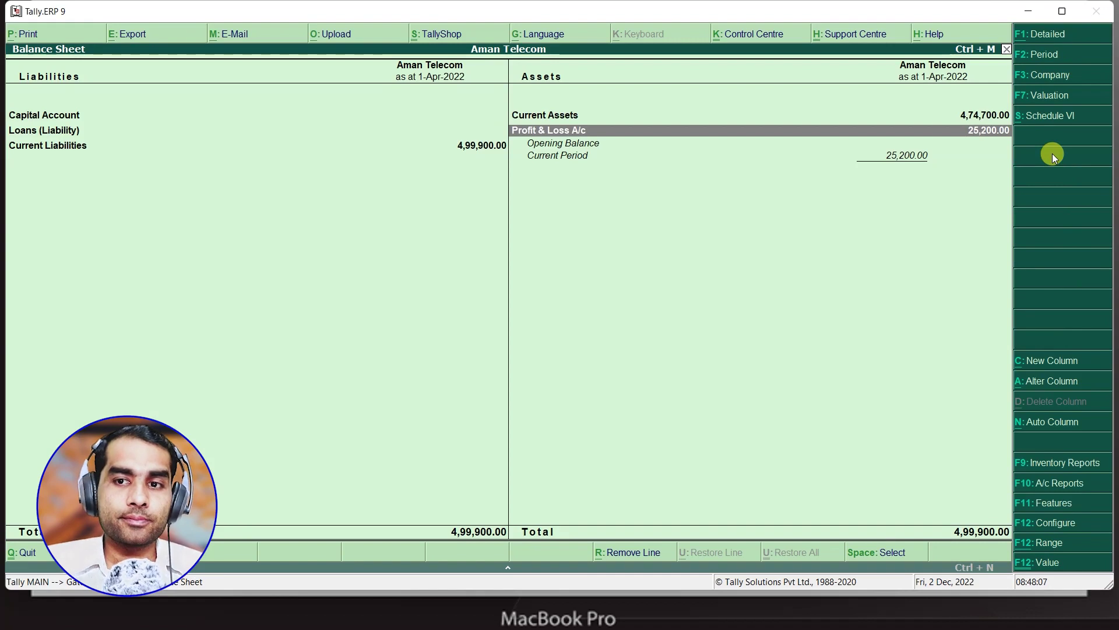
key(Up)
key(Return)
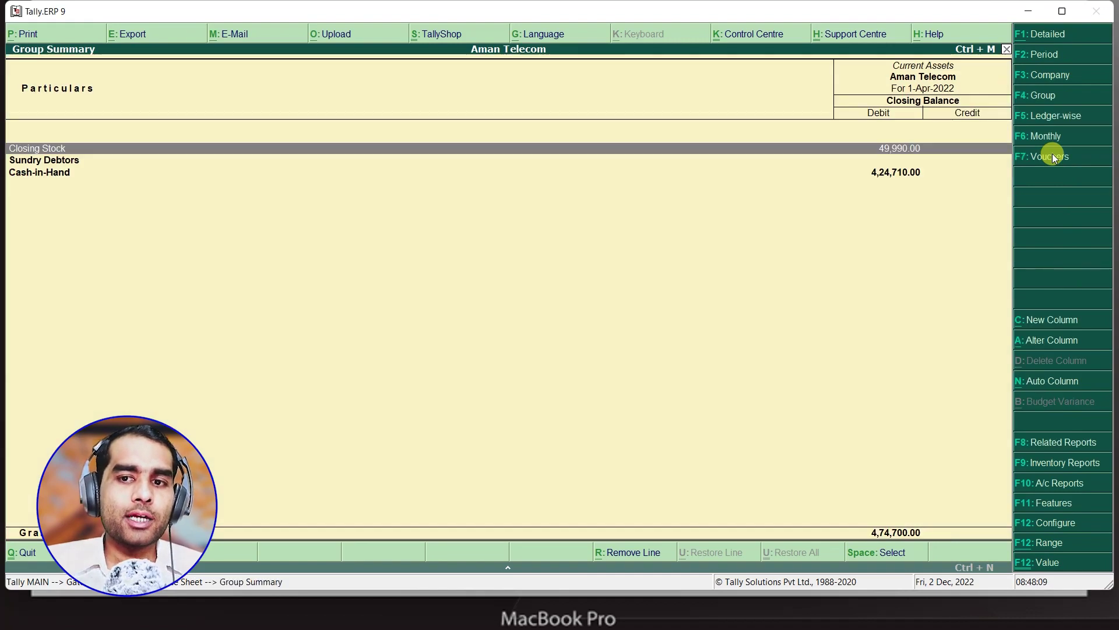
key(Down)
key(Down)
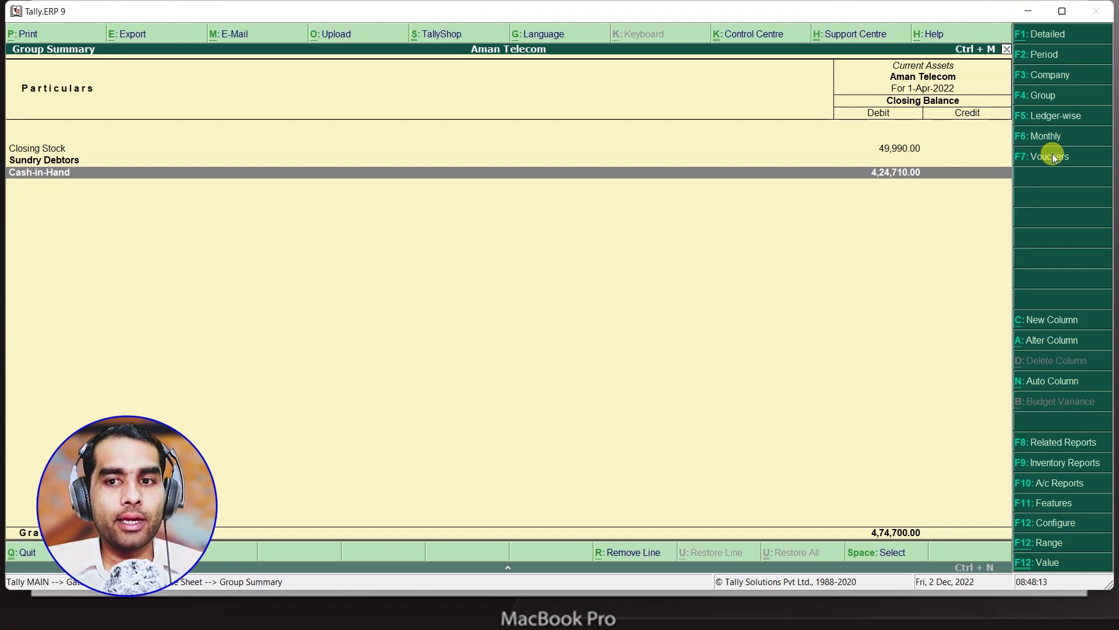
key(Escape)
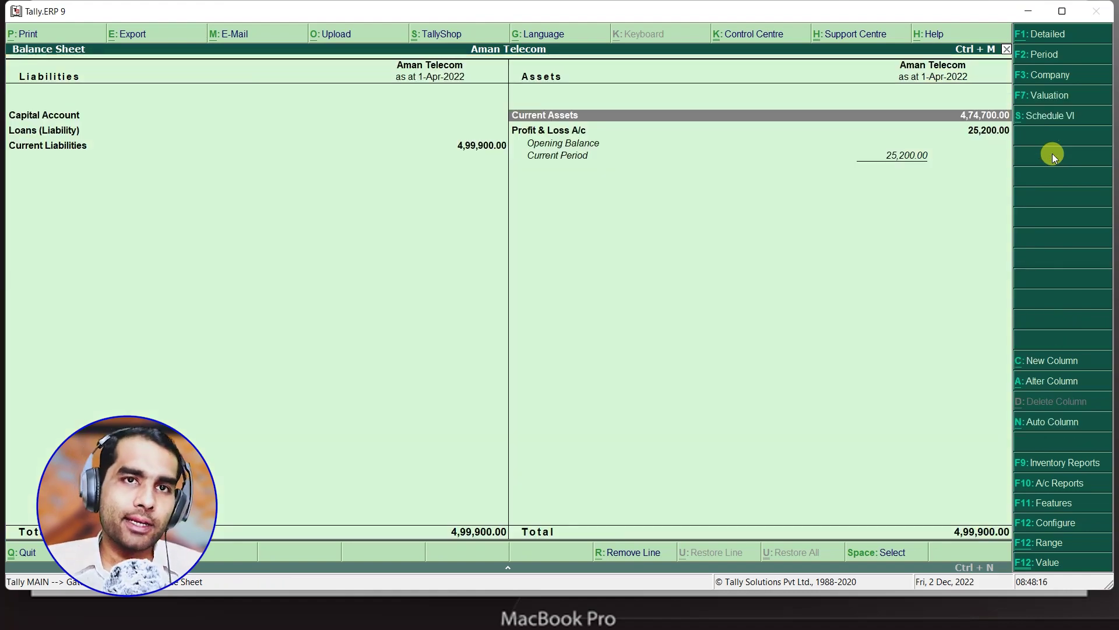
- Return to the Gateway of Tally and reopen a blank Payment voucher
key(Escape)
key(Up)
key(Up)
key(Up)
key(Up)
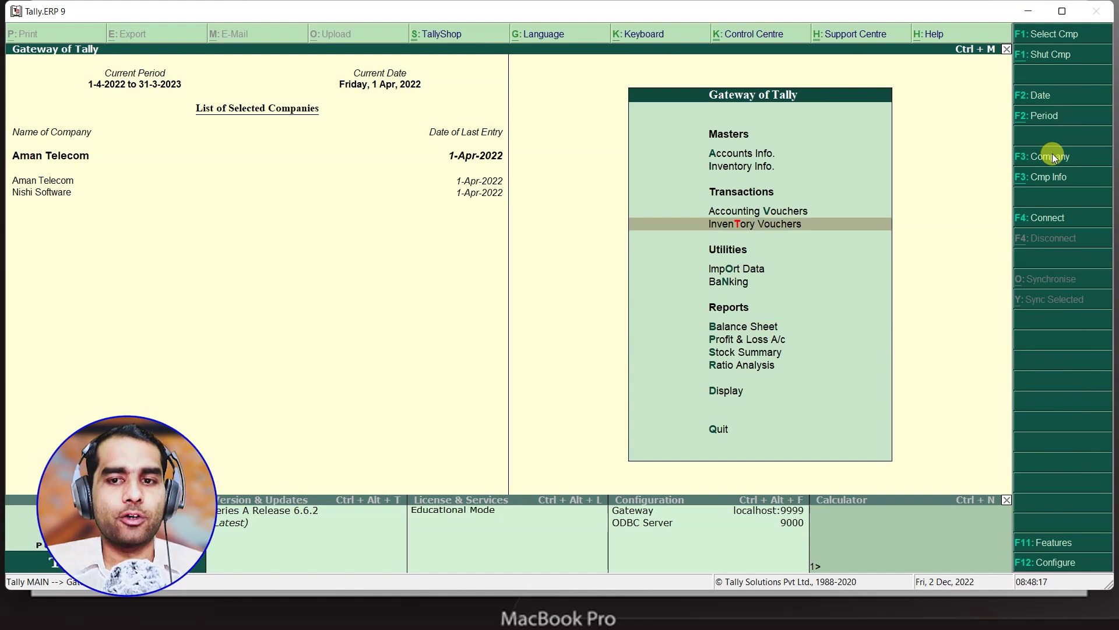
key(Return)
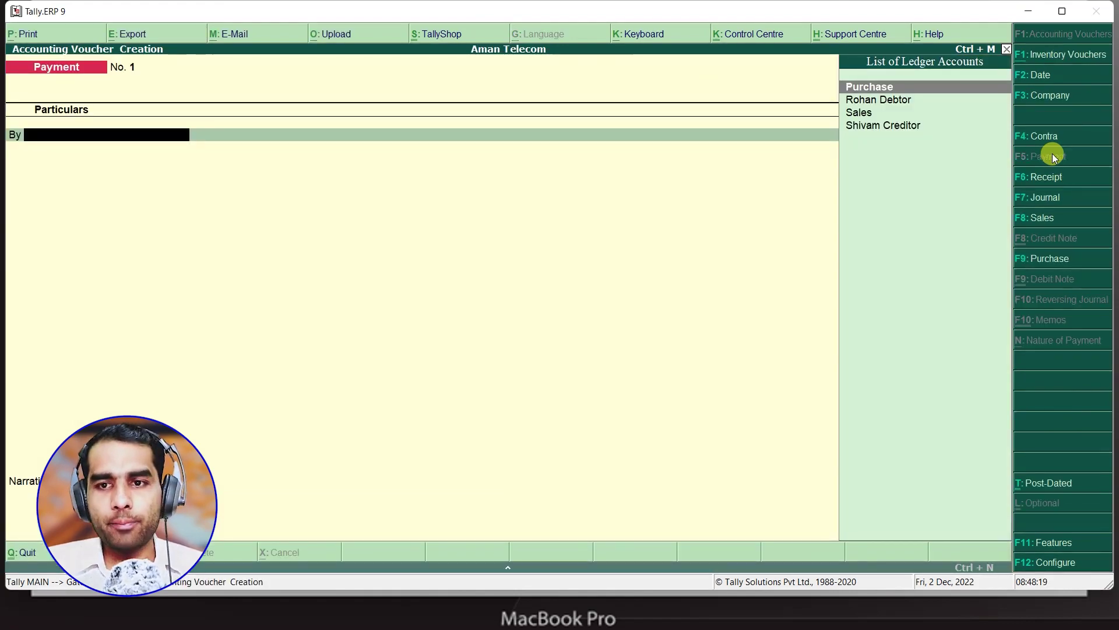
- Select the creditor as the payment's debit account and enter a debit amount of 400000
key(Down)
key(Down)
key(Down)
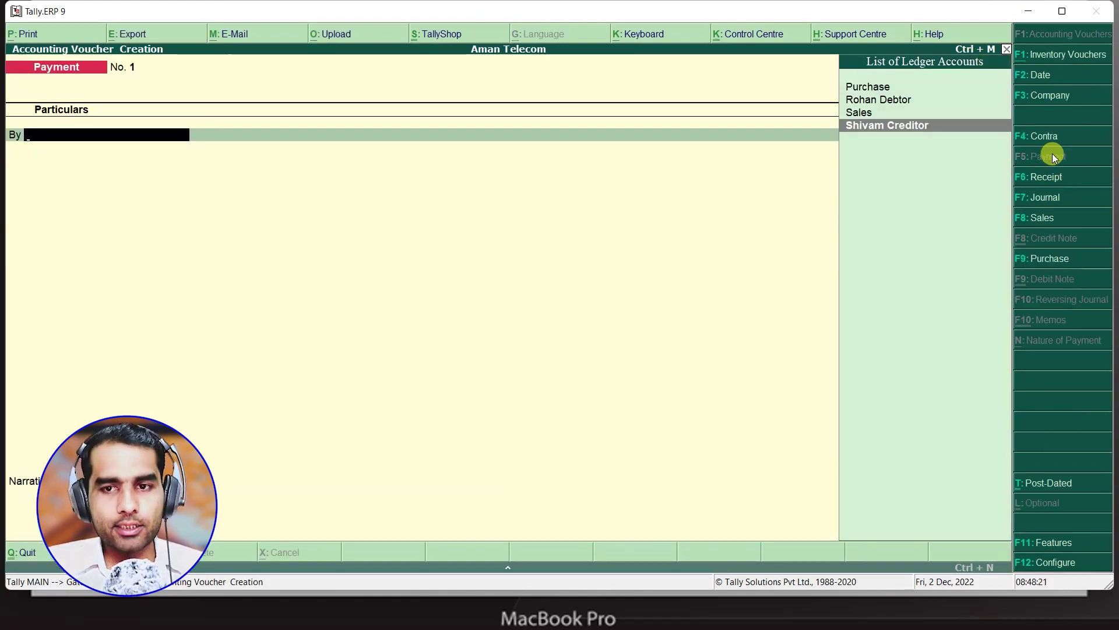
key(Return)
text(400000)
key(Return)
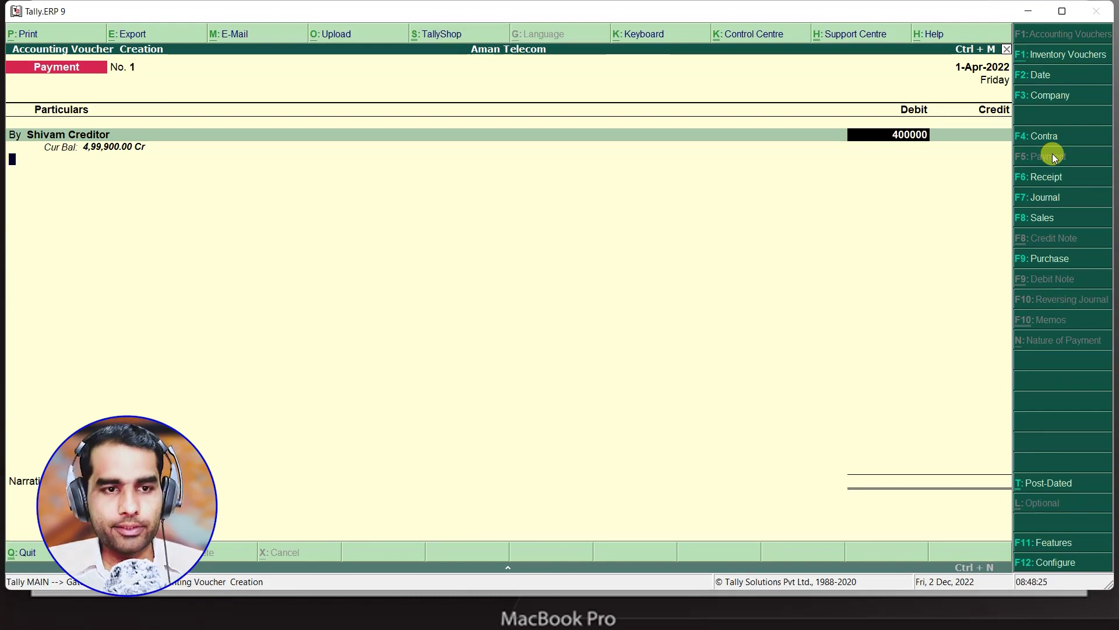
key(Return)
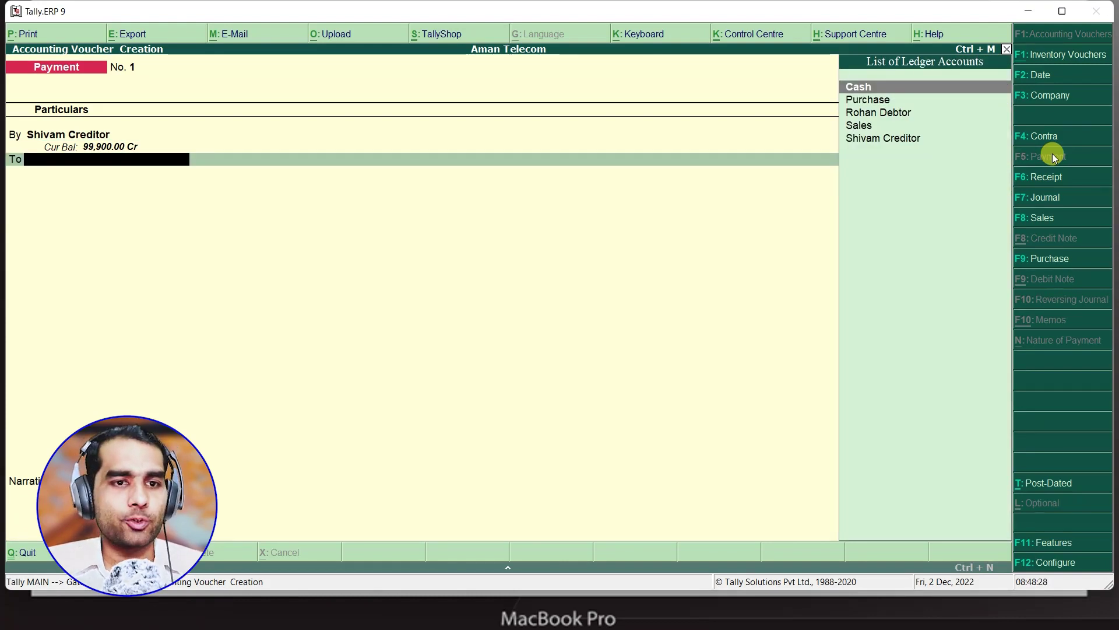
- Credit Cash with 400000, save the Payment voucher without narration and leave voucher entry
key(Return)
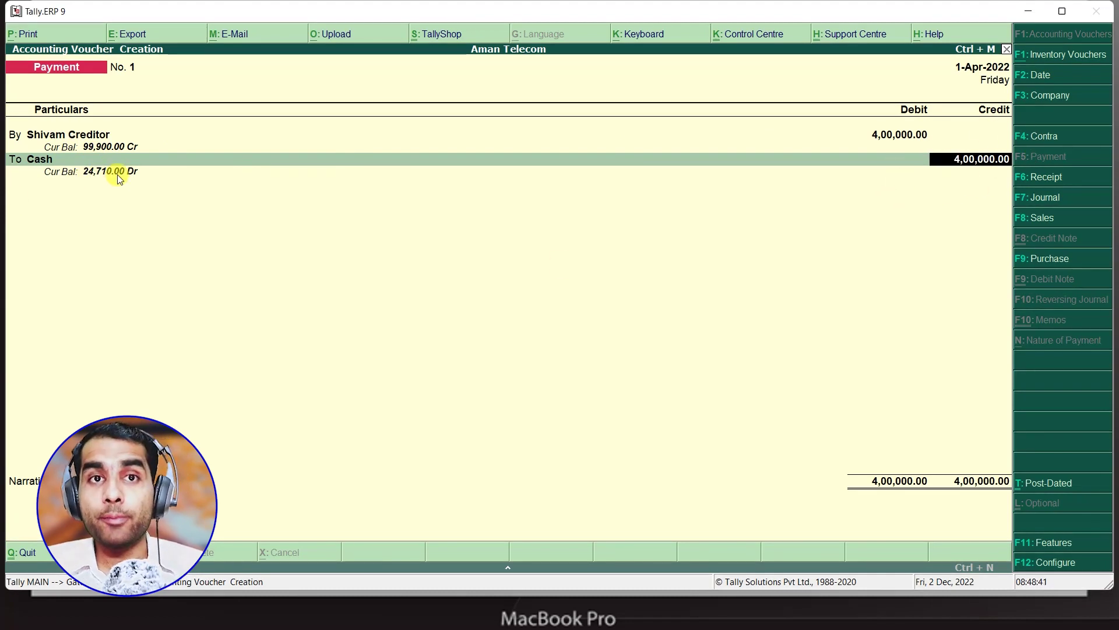
key(Return)
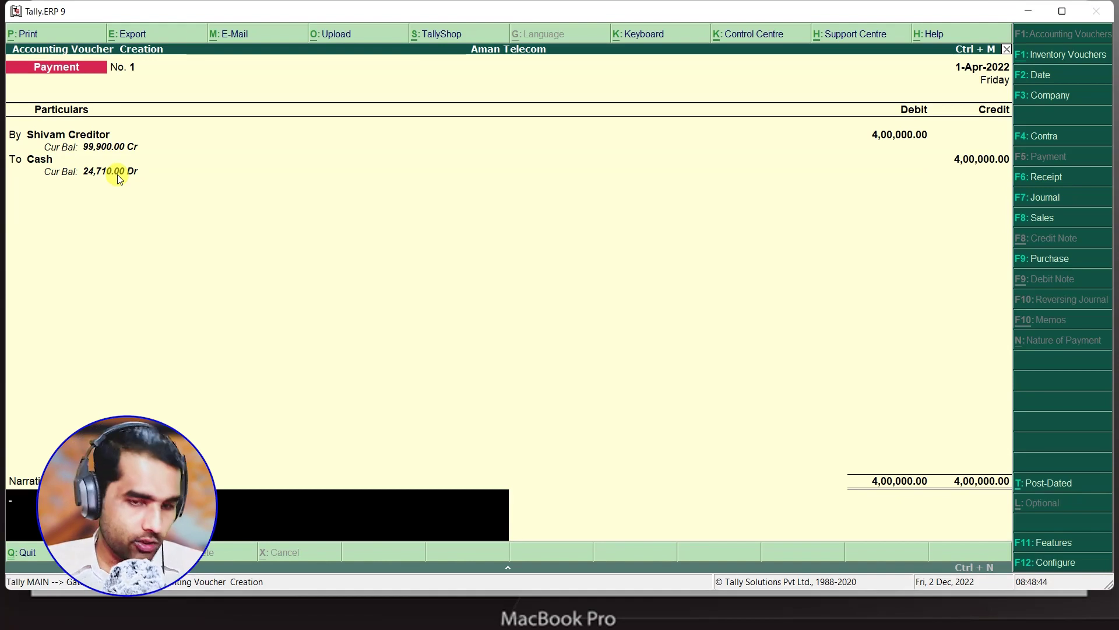
key(Return)
key(Return)
key(Escape)
key(Return)
- Open the Balance Sheet and drill down through Current Liabilities and Sundry Creditors to the creditor's ledger vouchers
key(Down)
key(Down)
key(Down)
key(Down)
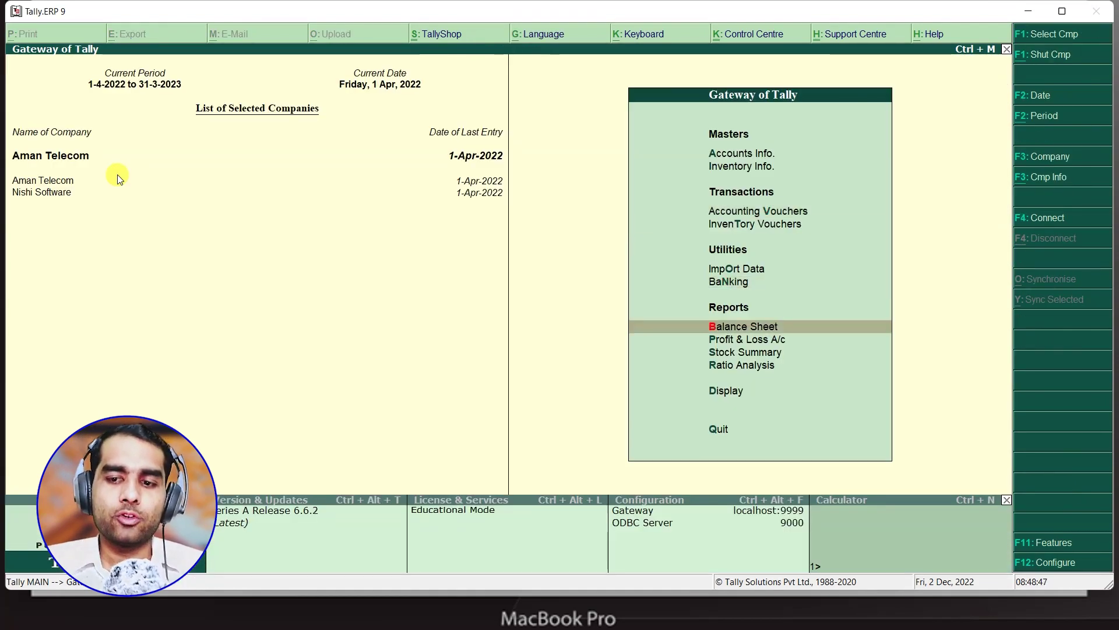
key(Return)
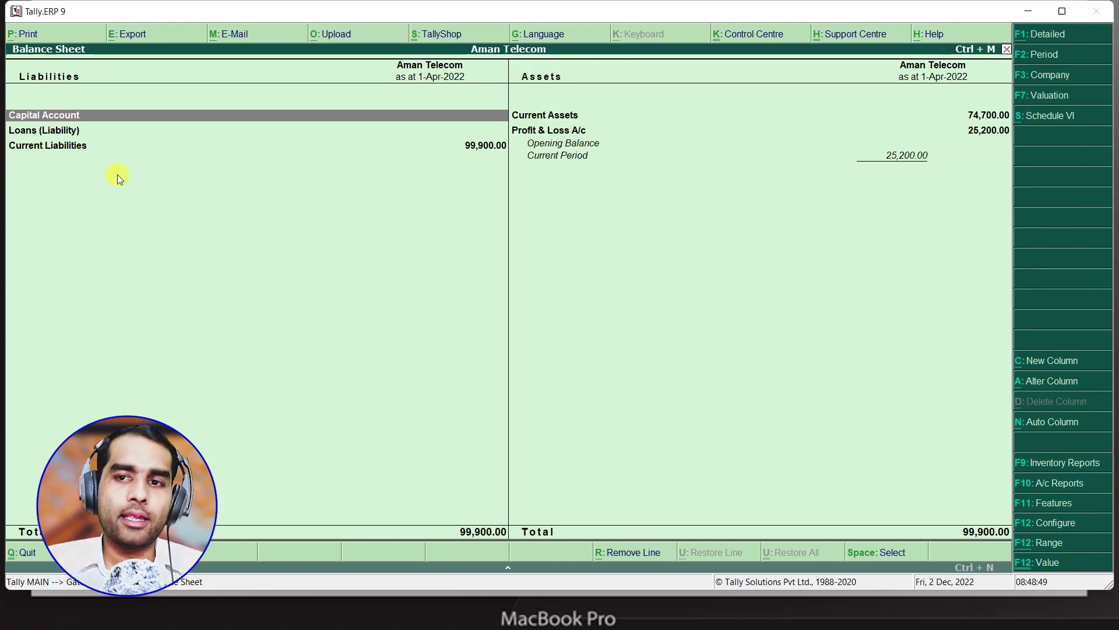
click(1062, 12)
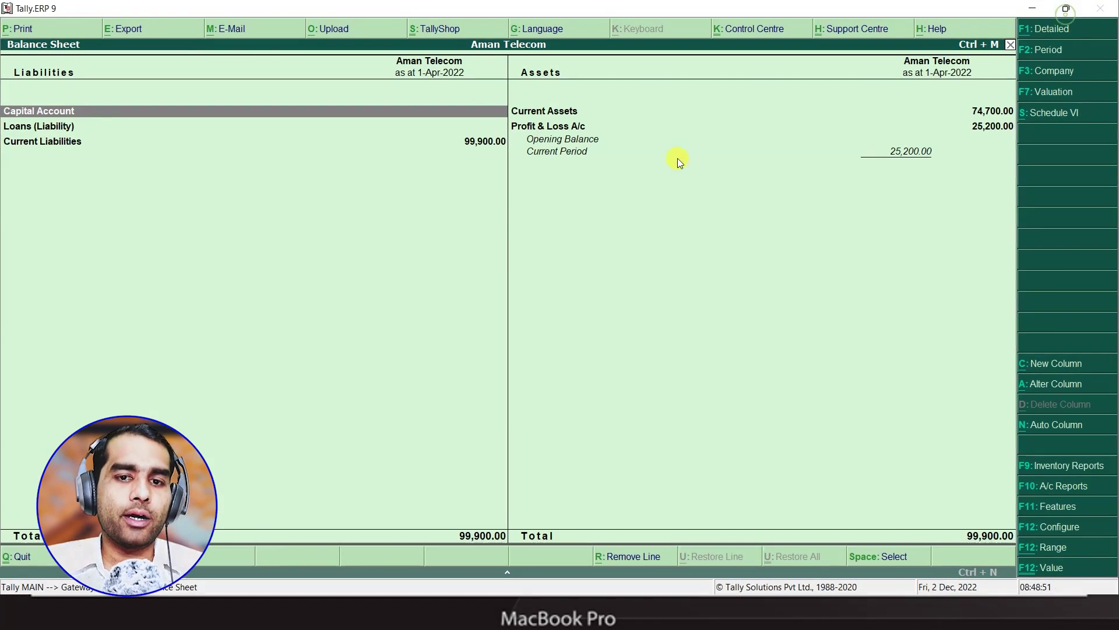
double_click(482, 146)
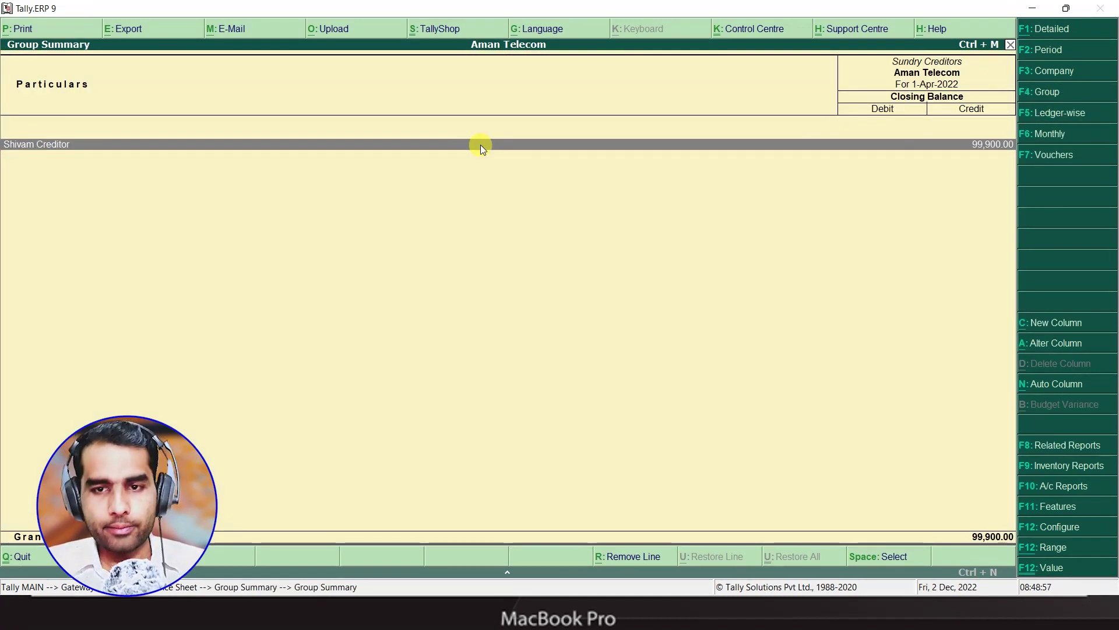
double_click(481, 146)
double_click(480, 146)
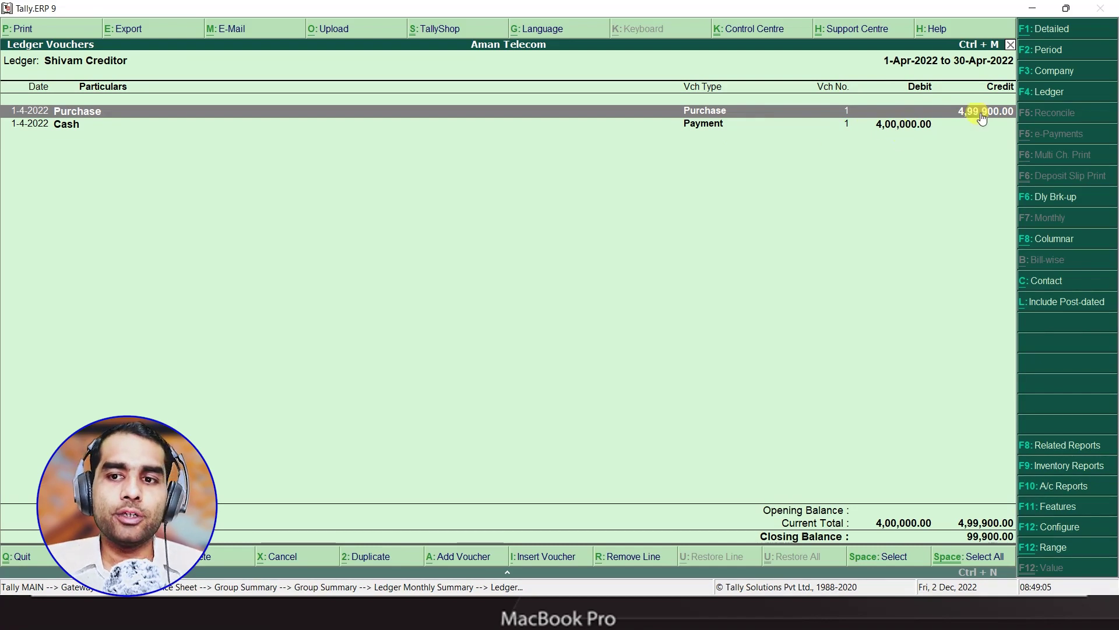
- Return to the Balance Sheet and examine Closing Stock and Cash-in-Hand under Current Assets
key(Escape)
key(Escape)
key(Escape)
key(Escape)
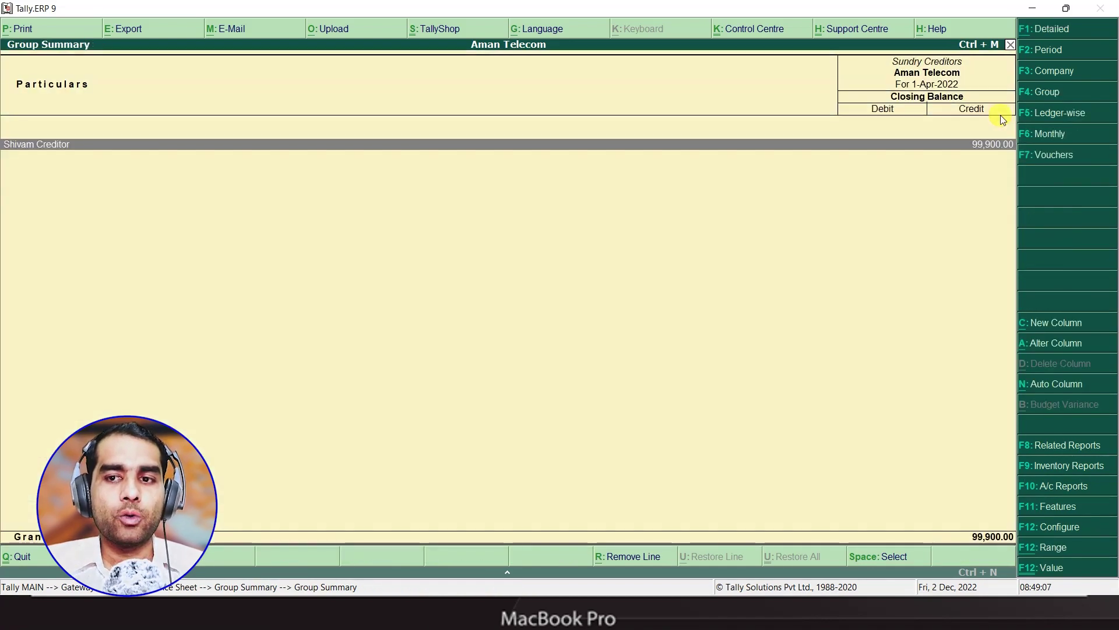
key(Right)
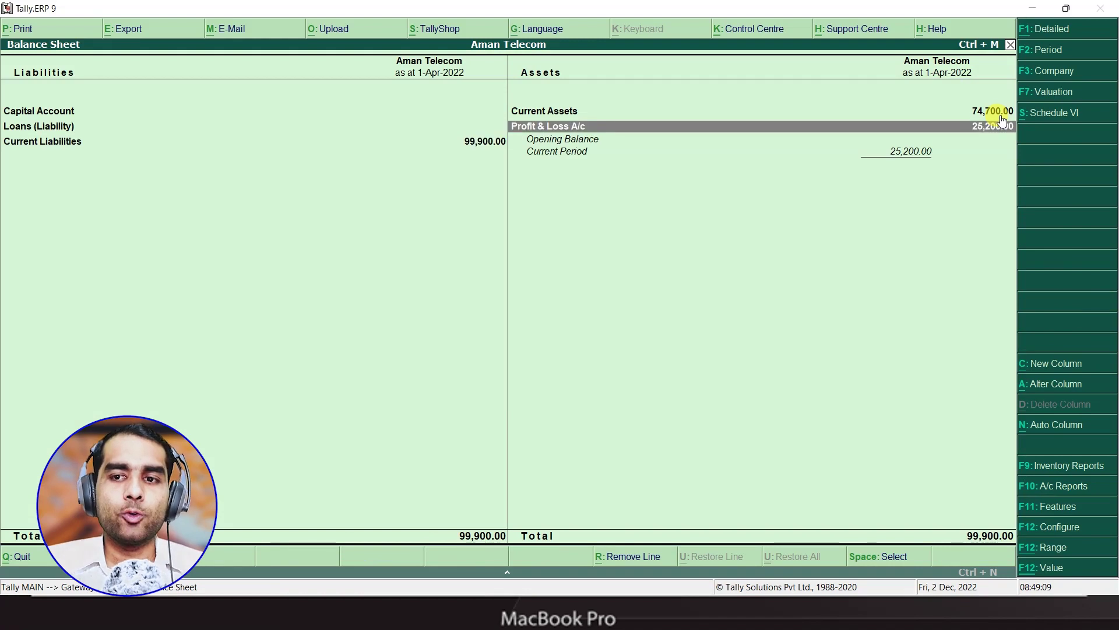
key(Up)
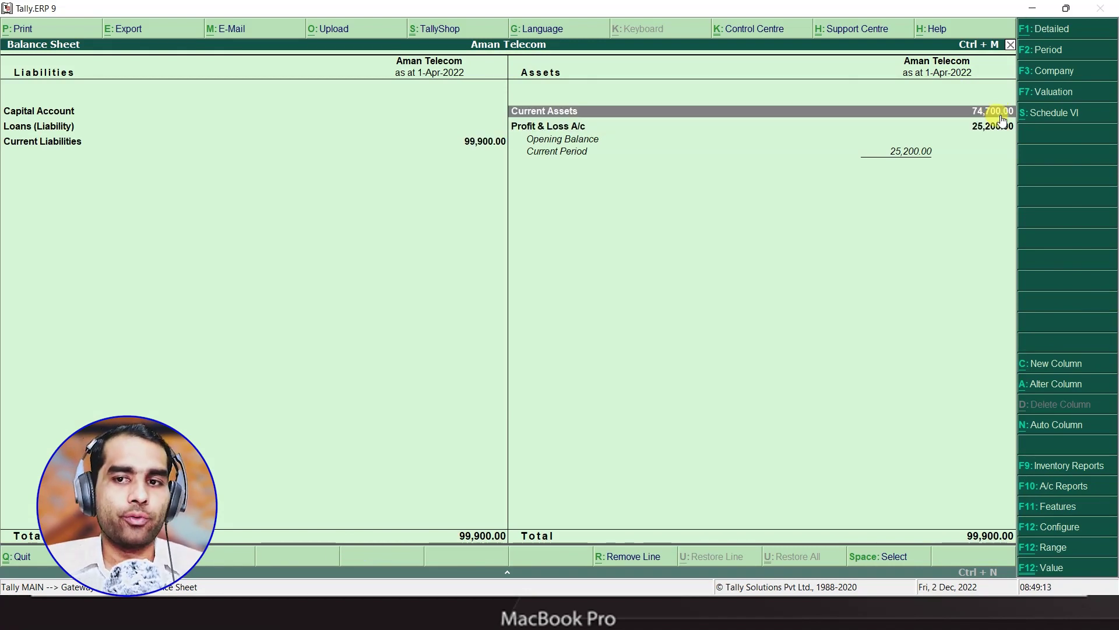
key(Return)
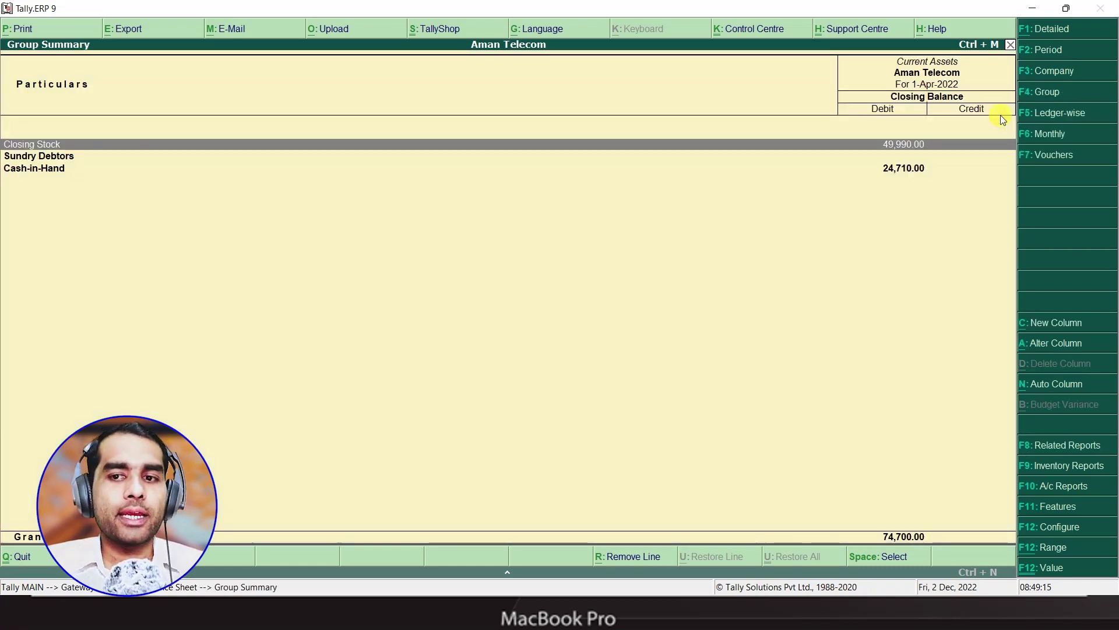
click(894, 168)
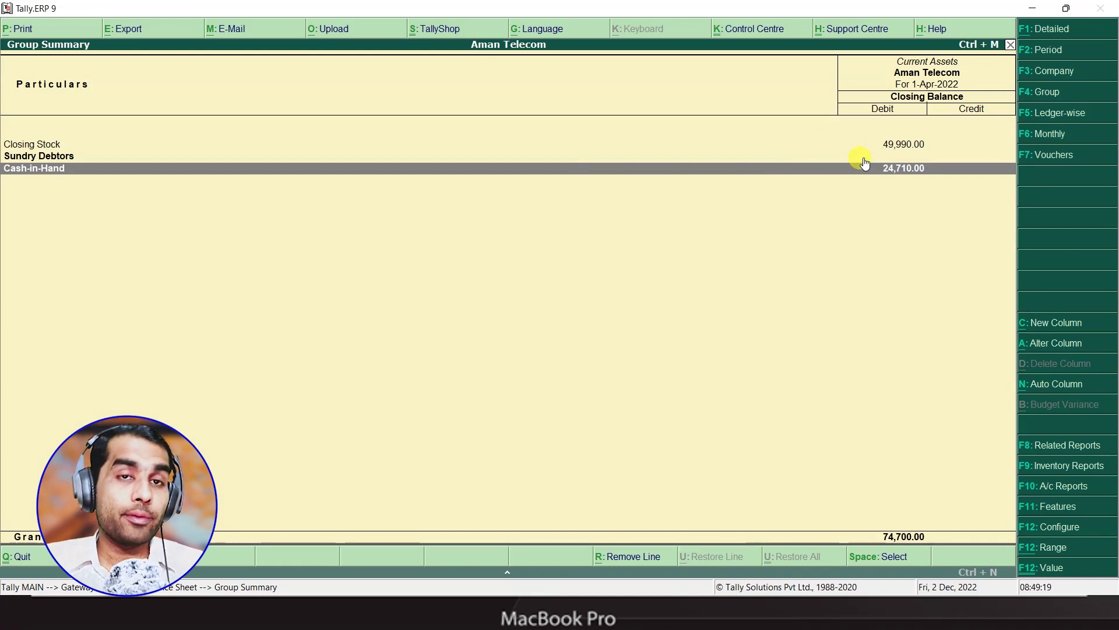
- Check the Closing Stock figure under Current Assets, close the Balance Sheet and return to the Gateway of Tally
click(898, 146)
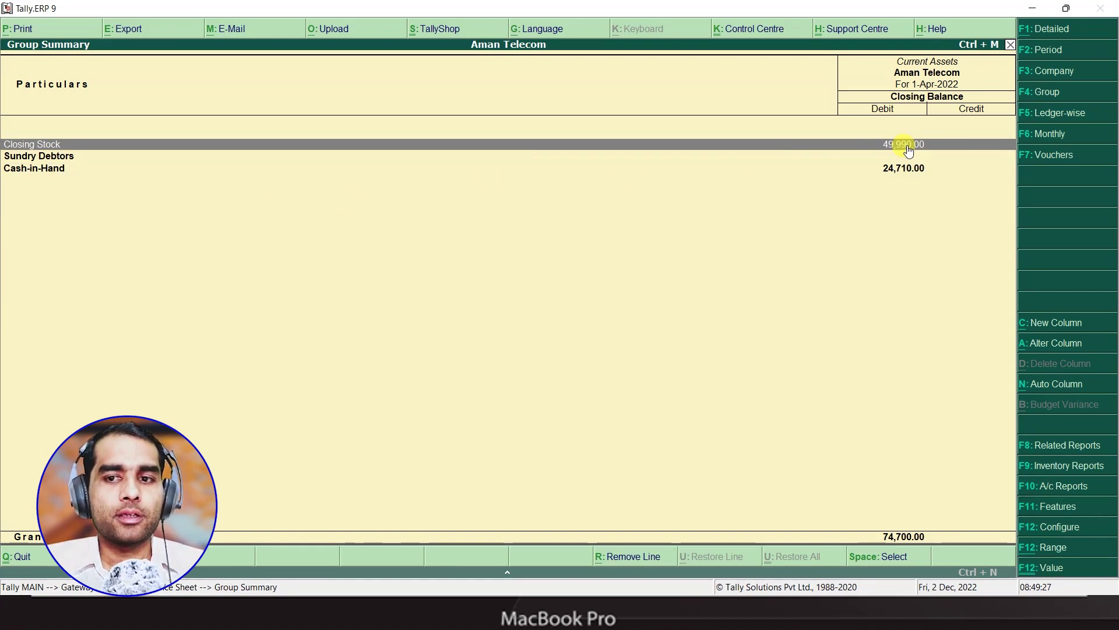
key(Escape)
key(Escape)
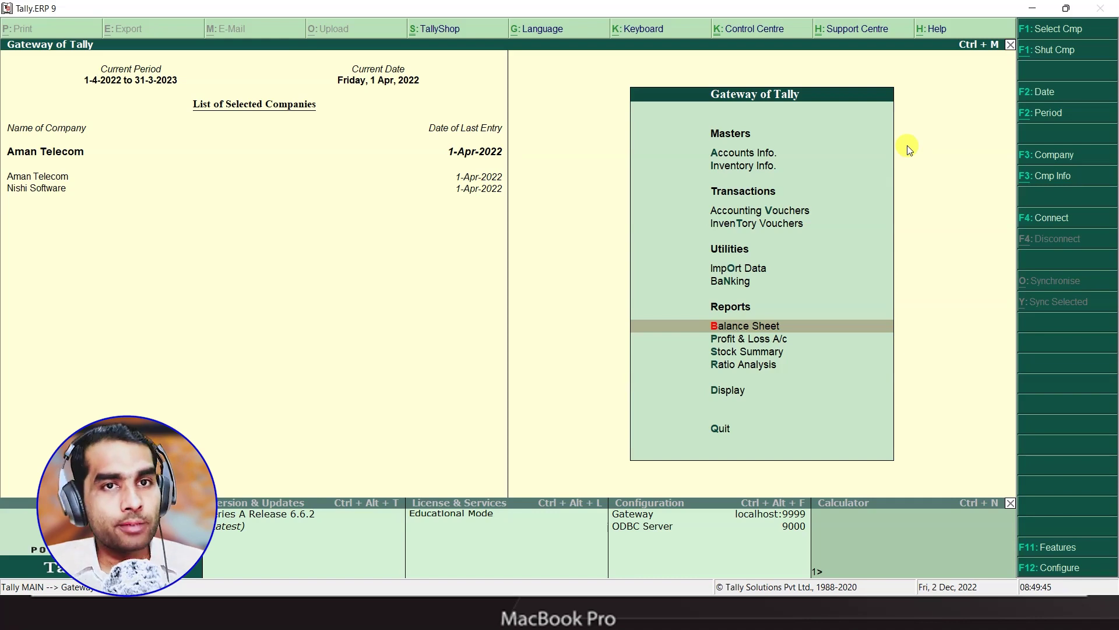
- Open Inventory Info. from the Masters and review its available options, from Units of Measure and Voucher Types through Tax Rate Setup
key(Up)
key(Up)
key(Up)
key(Up)
key(Up)
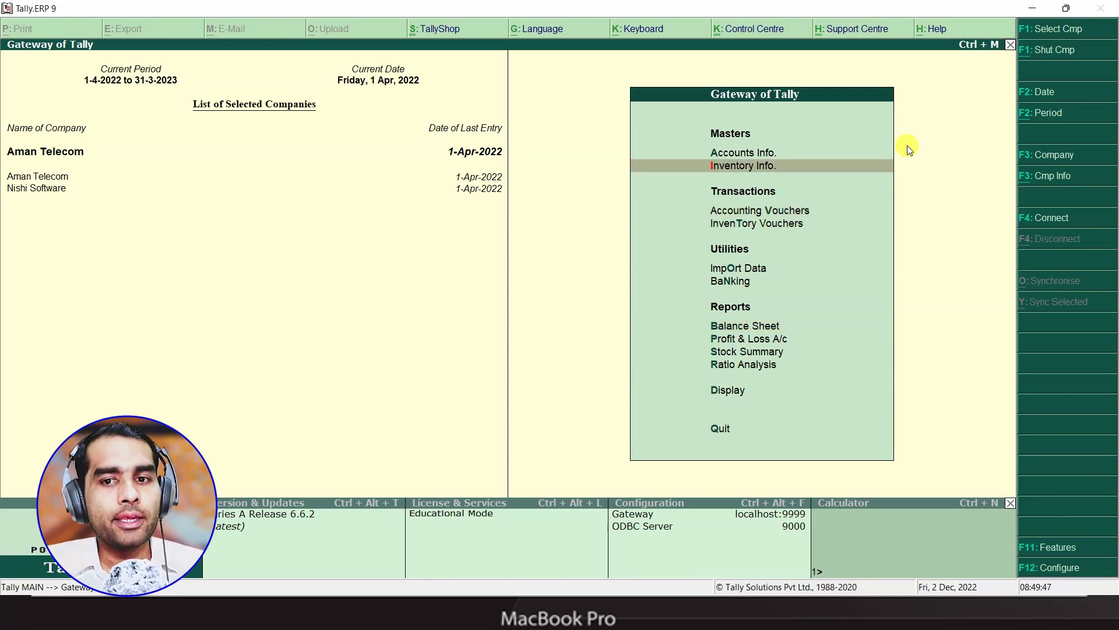
key(Return)
key(Down)
key(Down)
key(Down)
key(Down)
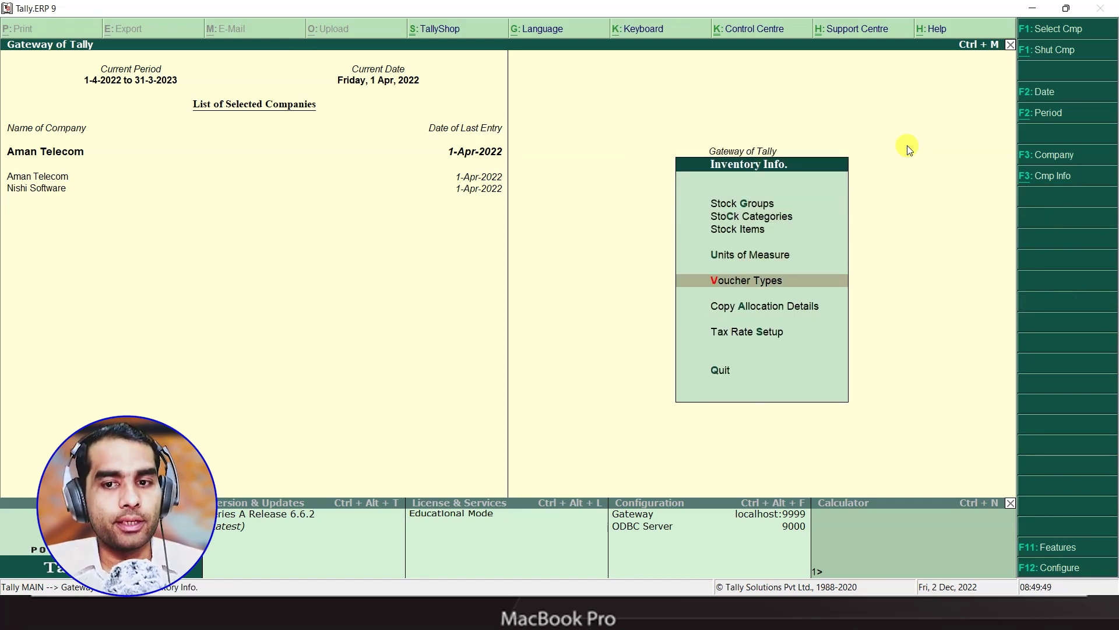
key(Up)
key(Down)
key(Down)
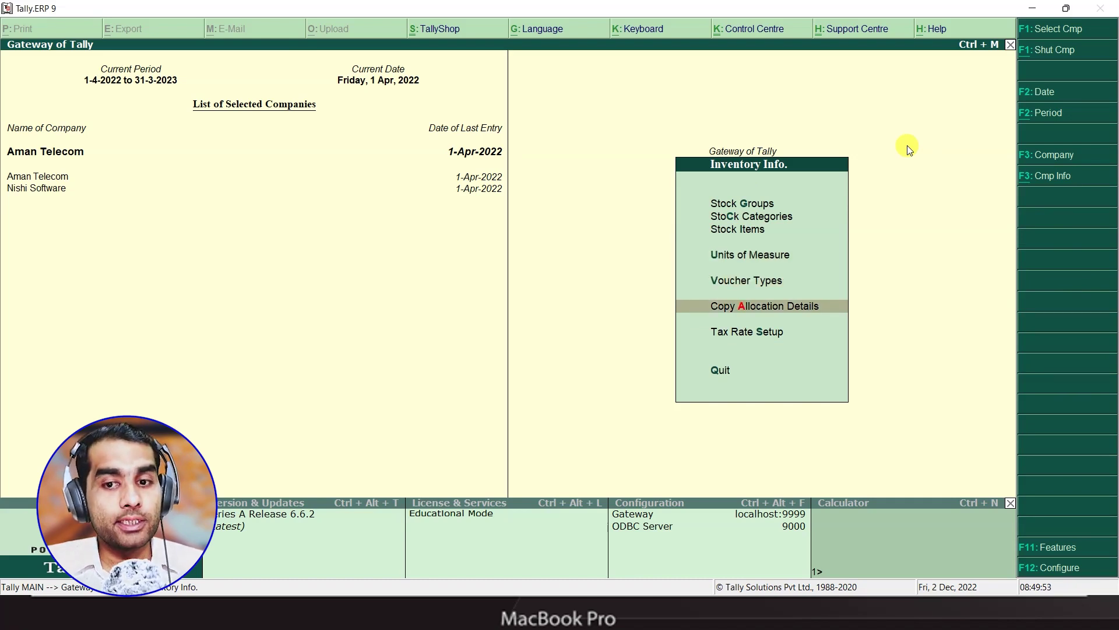
key(Down)
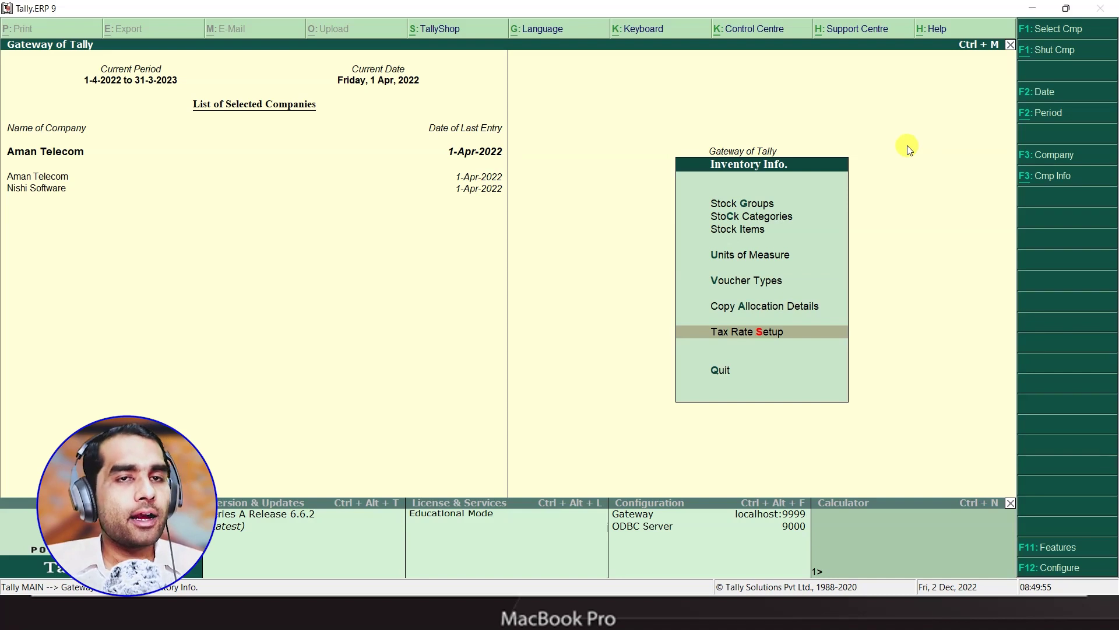